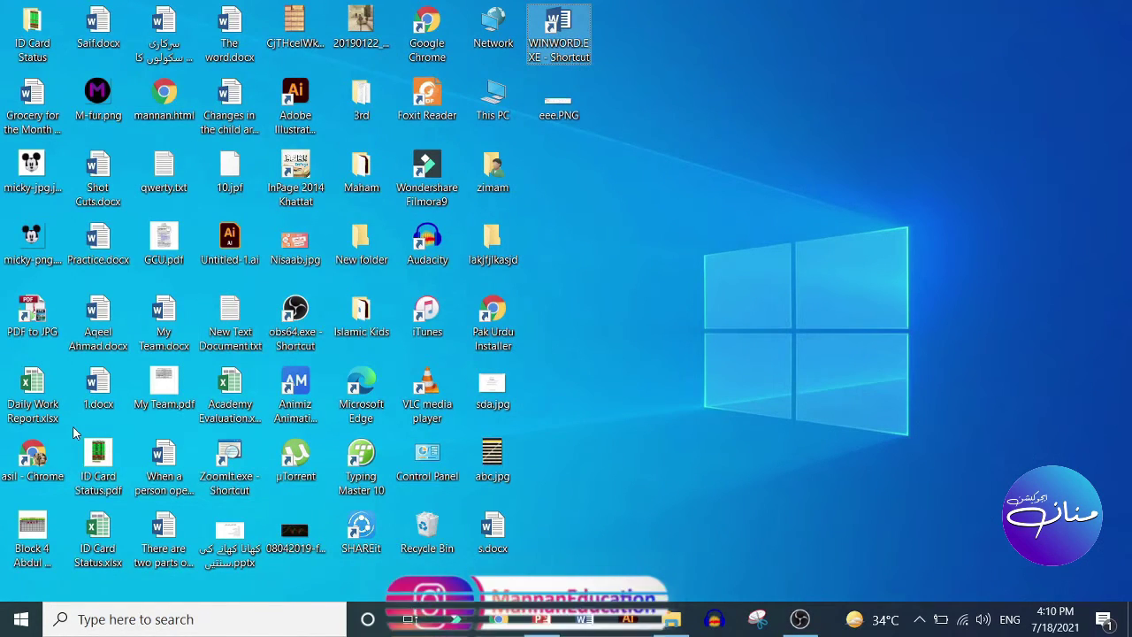
- Find Word 2013 by searching 'word' in the Start menu and launch it
click(20, 626)
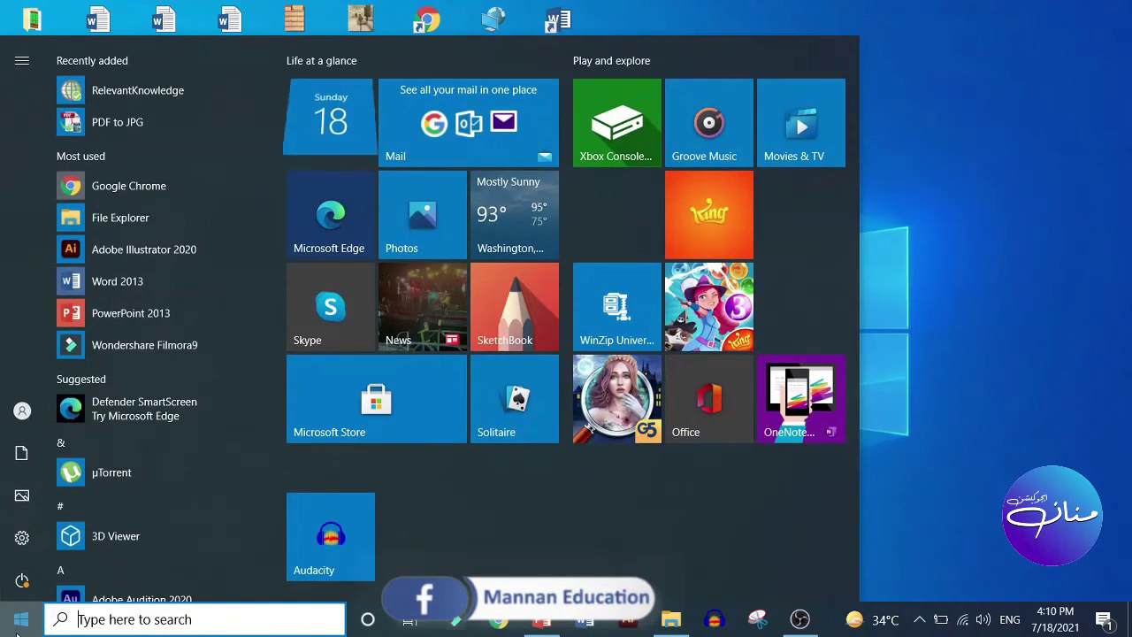
text(wo)
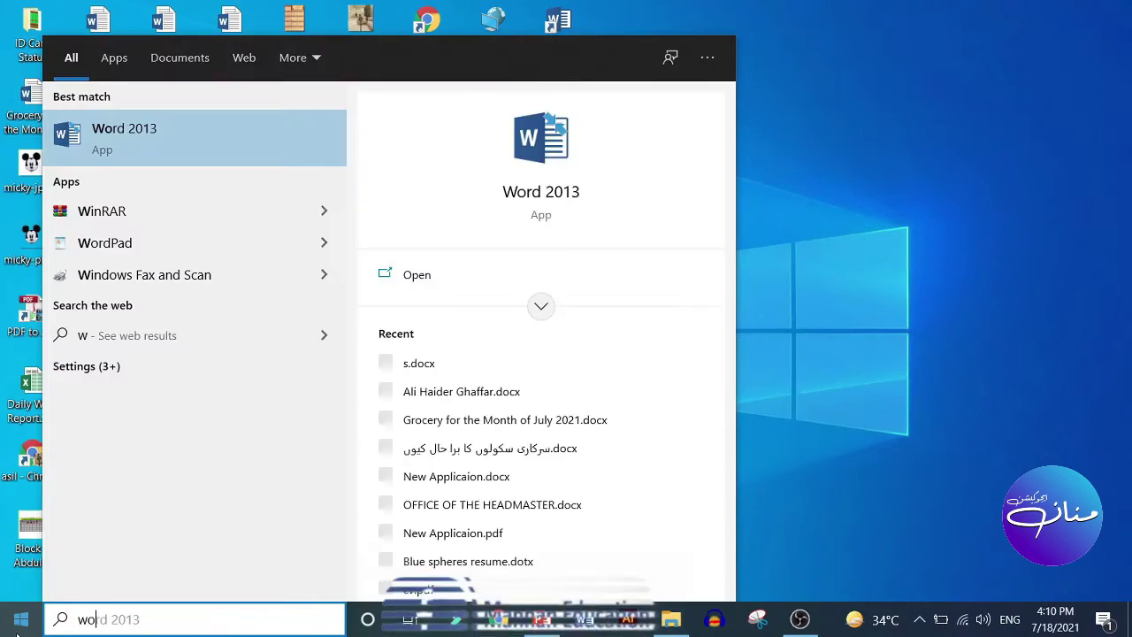
text(rd)
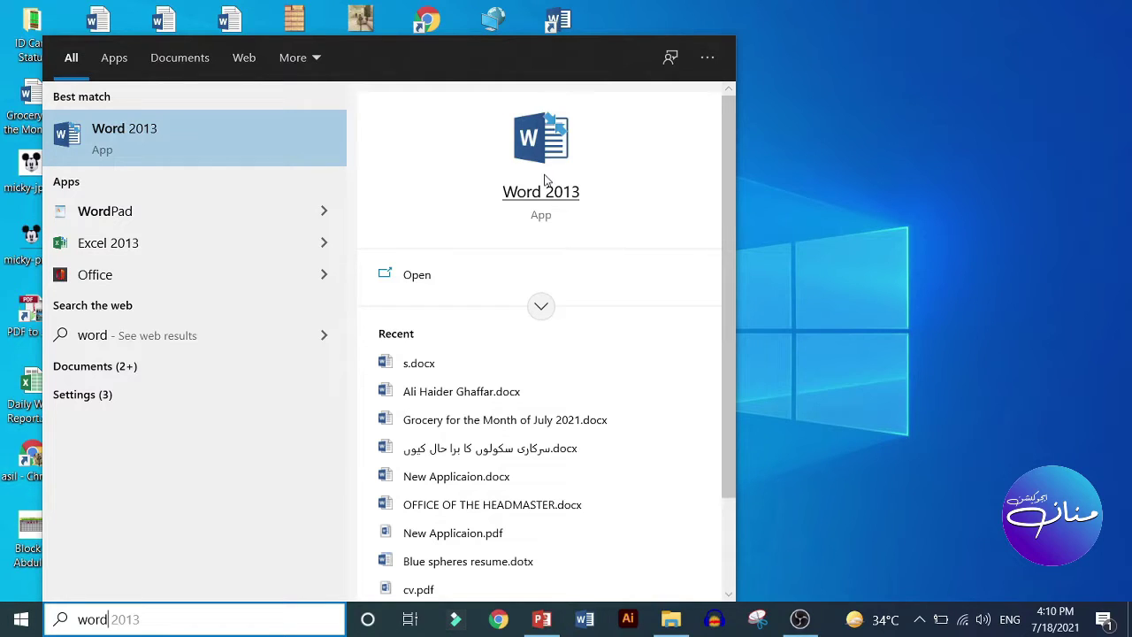
click(550, 193)
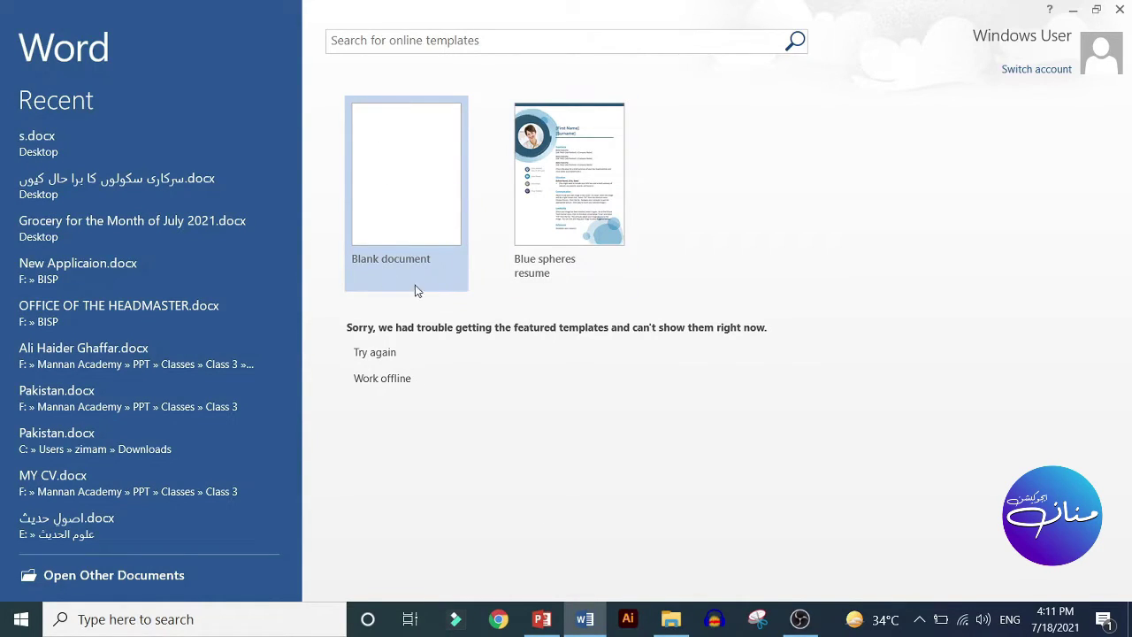
- Create a new blank document, Document1, from Word's start screen
click(394, 205)
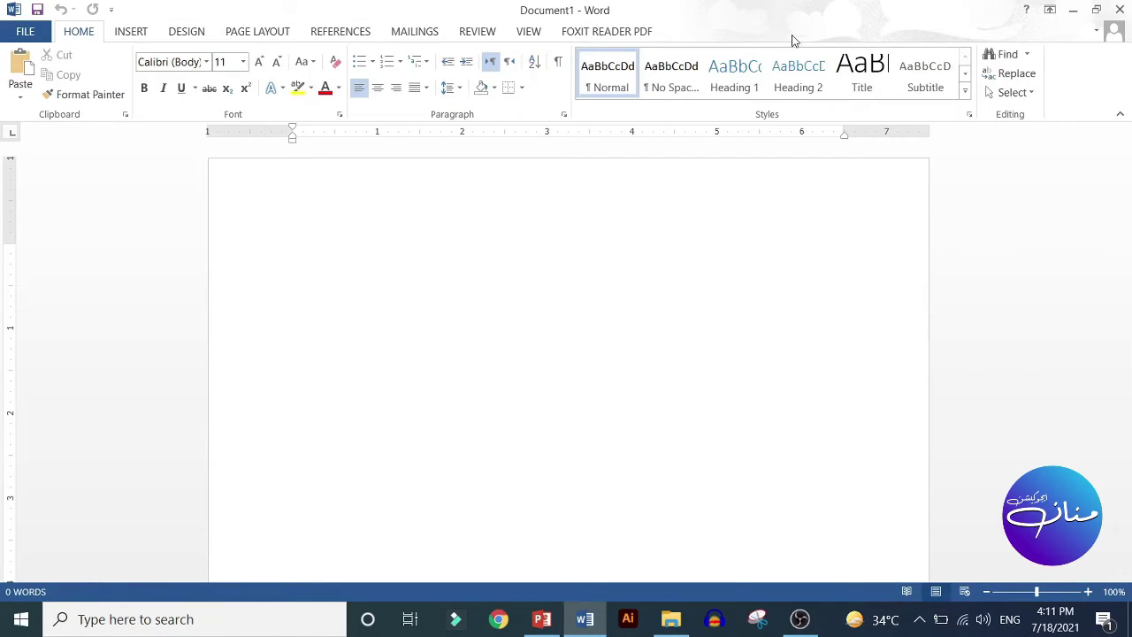
scroll(209, 306, down, 2)
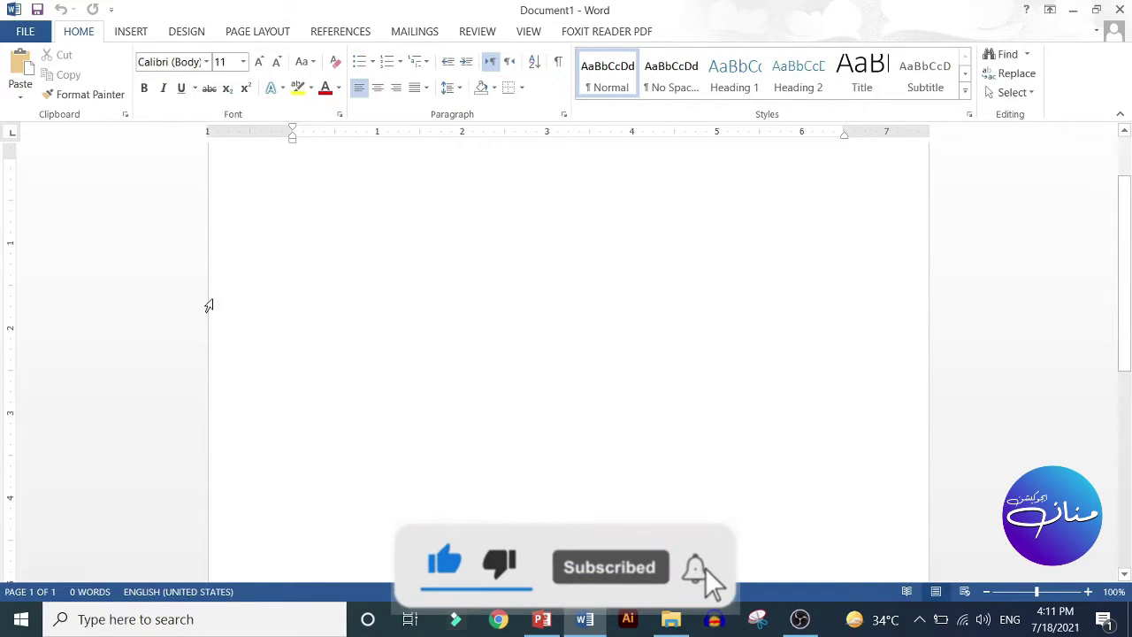
scroll(209, 305, up, 2)
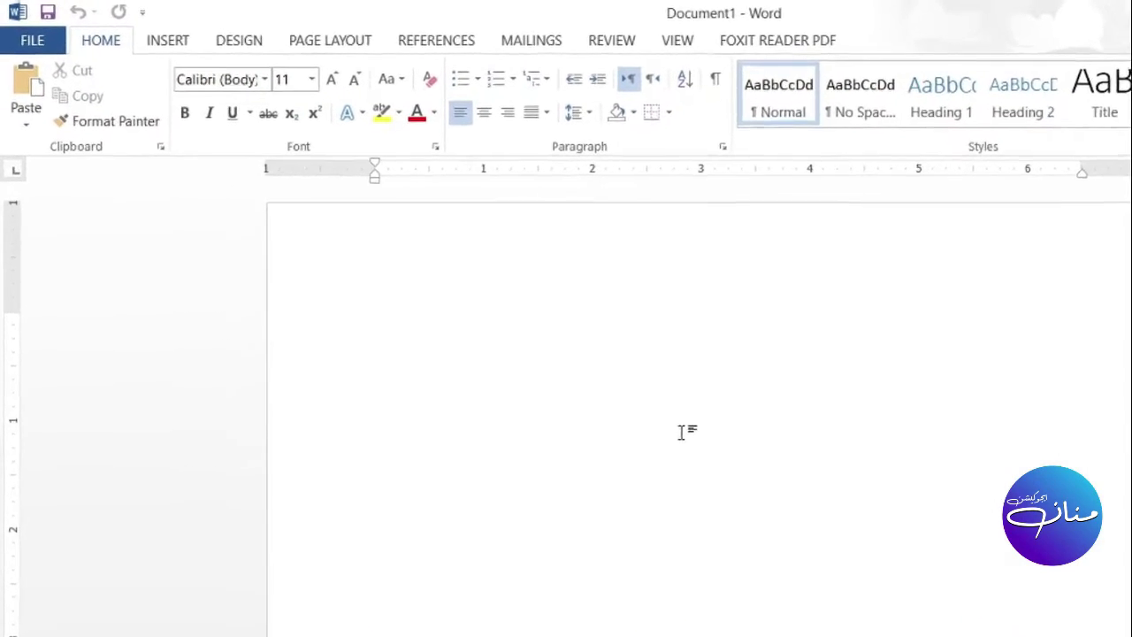
- Bring up the Save As dialog through File > Save As > Browse
click(58, 44)
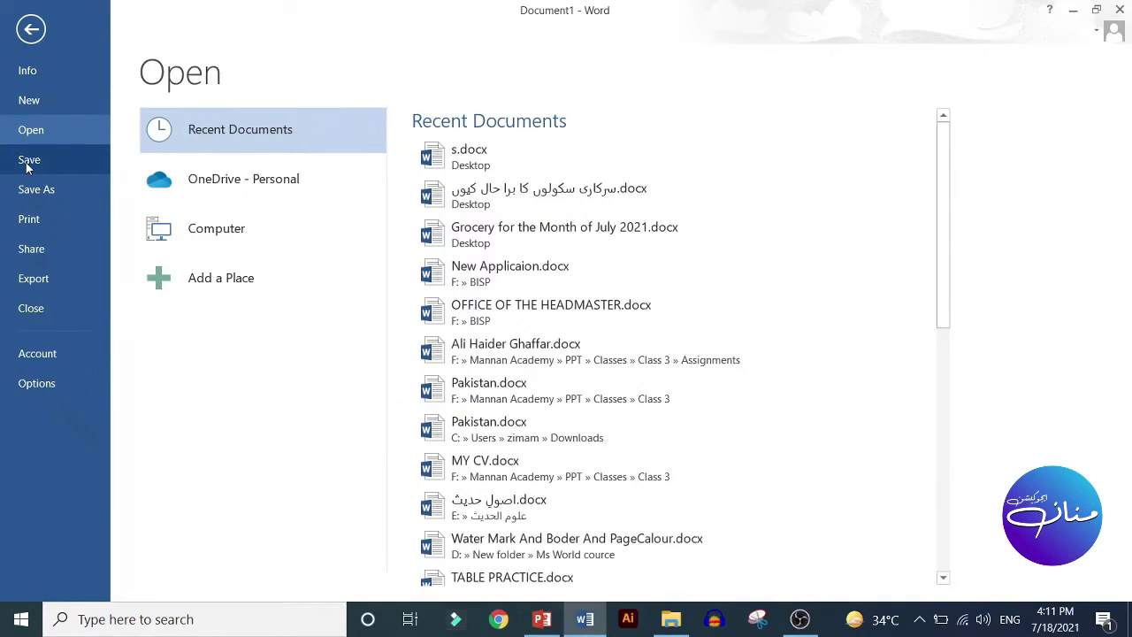
click(28, 161)
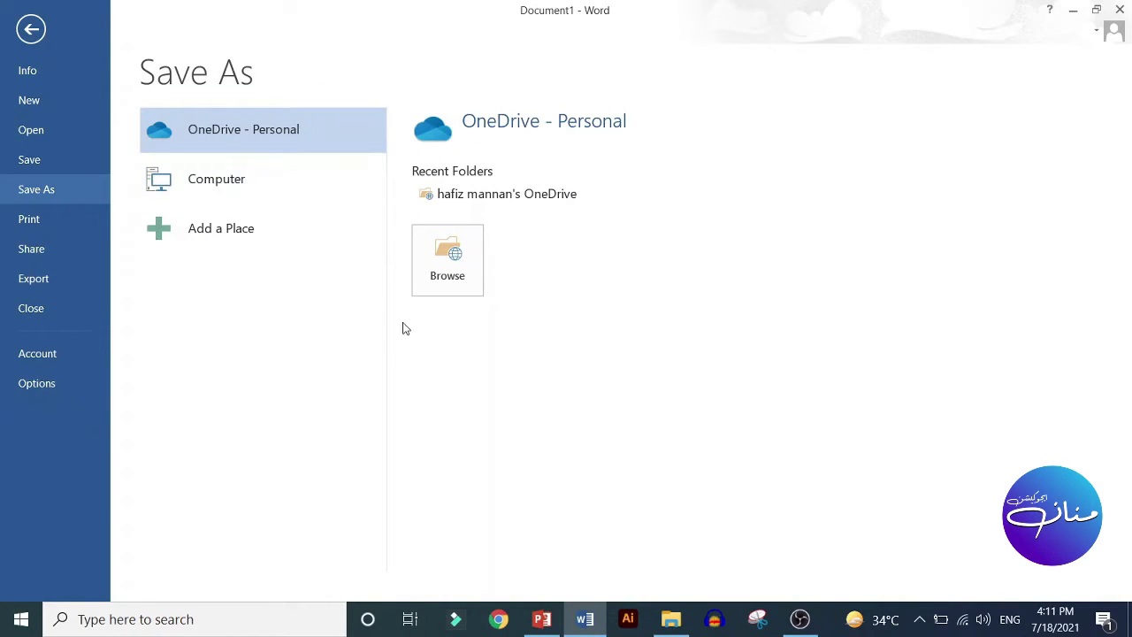
click(447, 283)
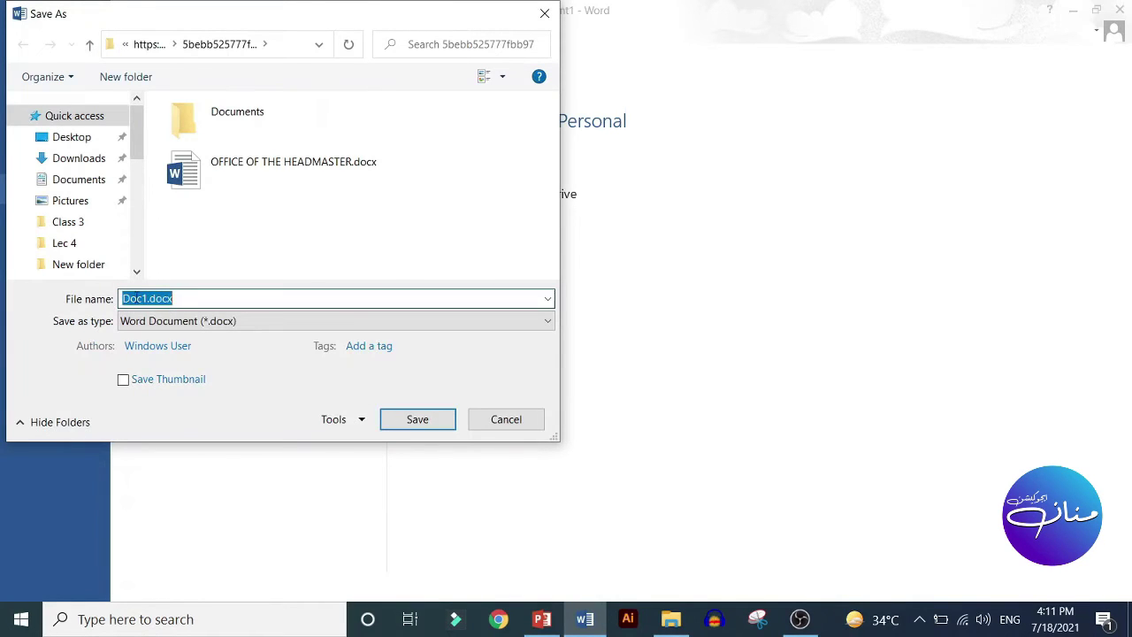
- Name the file 'Exercise', target Local Disk (E:), and enlarge the dialog
click(208, 299)
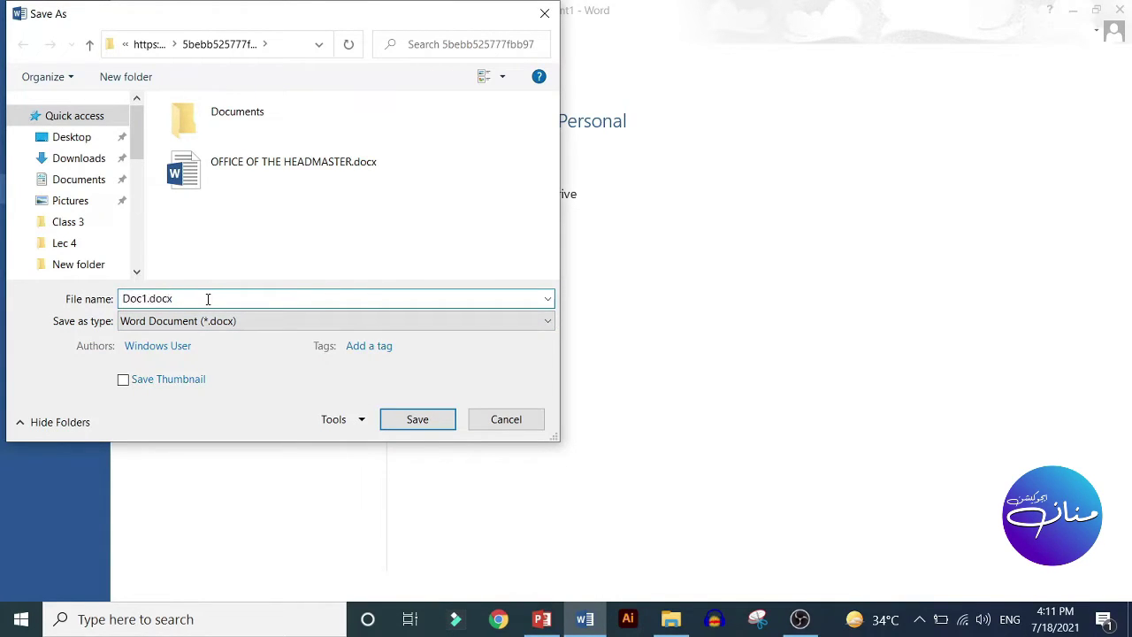
key(BackSpace)
key(BackSpace)
key(BackSpace)
text(Exercise)
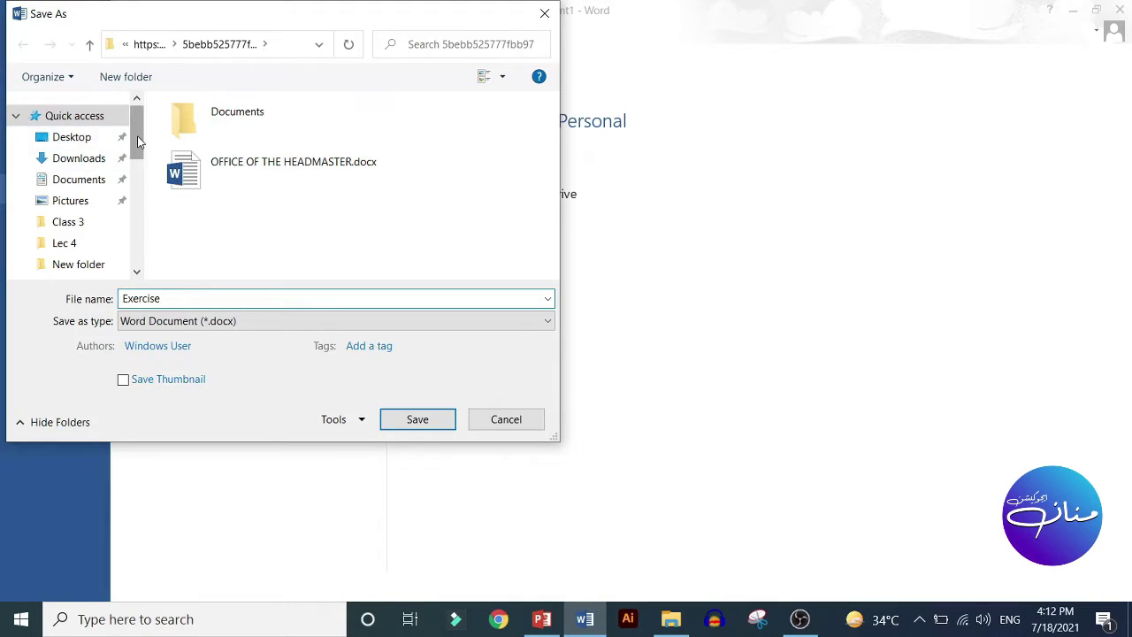
drag(137, 141, 140, 244)
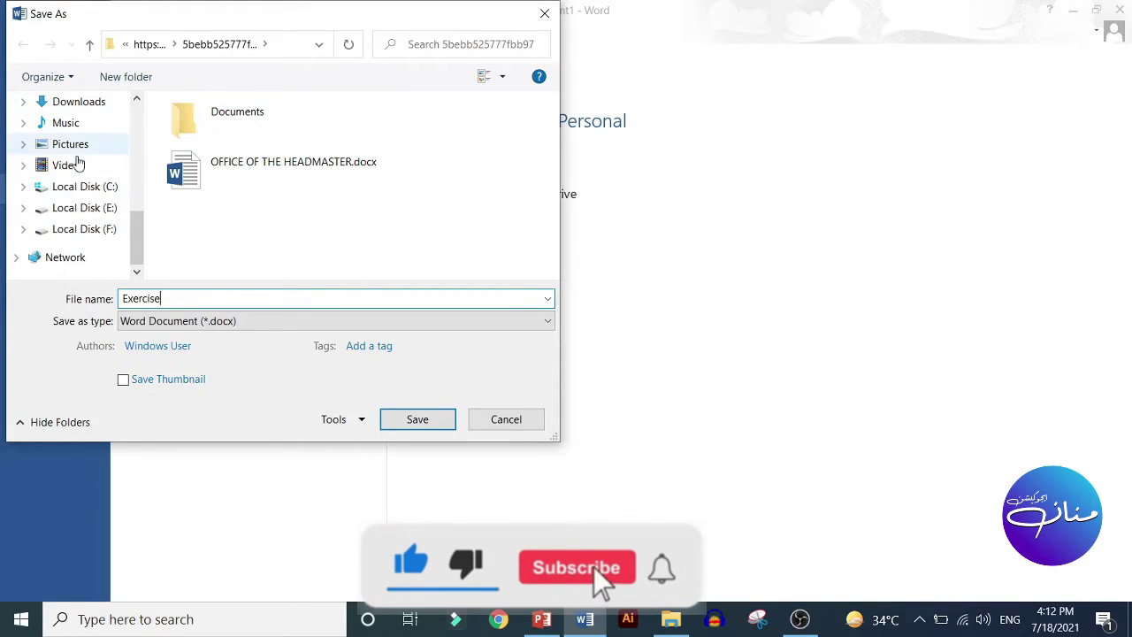
click(69, 214)
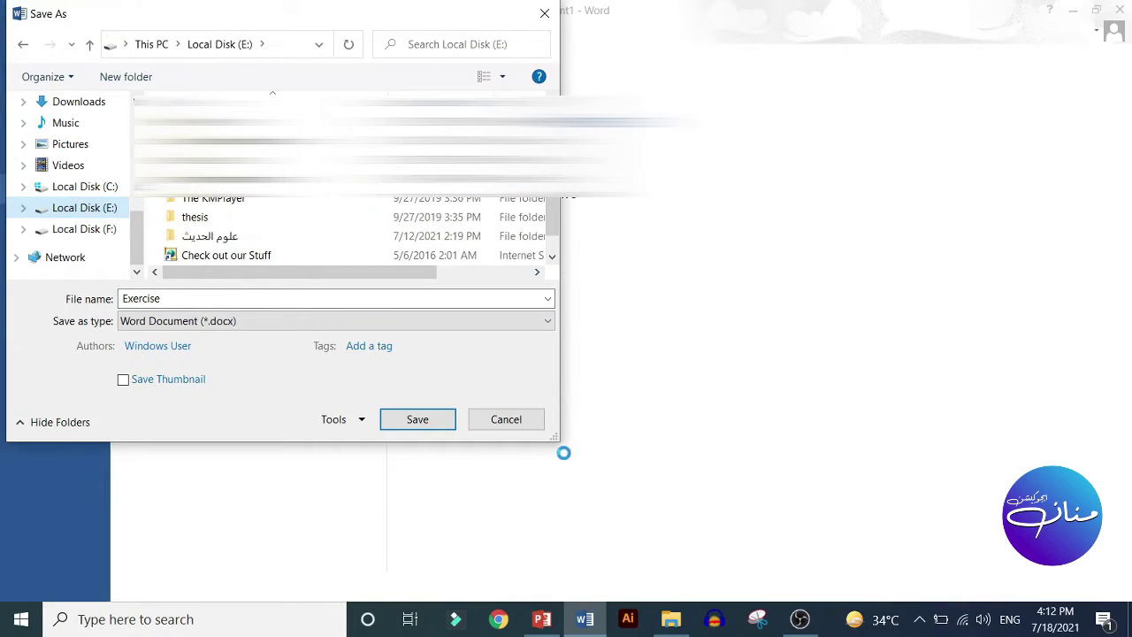
mouse_move(556, 442)
mouse_down()
mouse_move(652, 487)
mouse_move(1009, 594)
mouse_up()
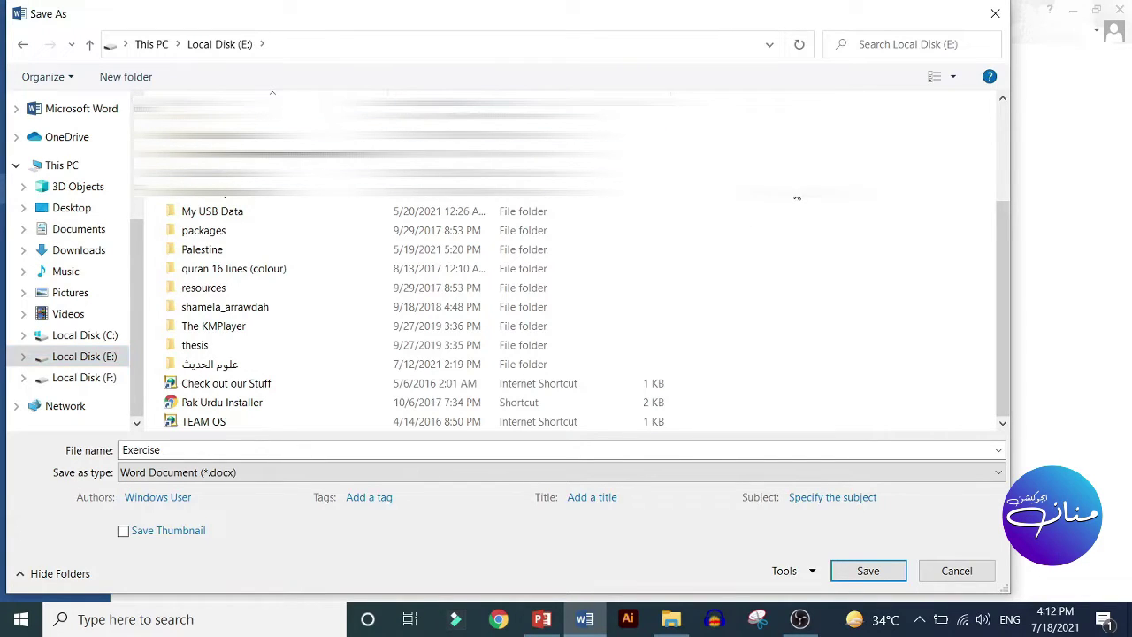
- Make a new folder 'Exe' on Local Disk (E:) and go into it
right_click(615, 189)
mouse_move(672, 379)
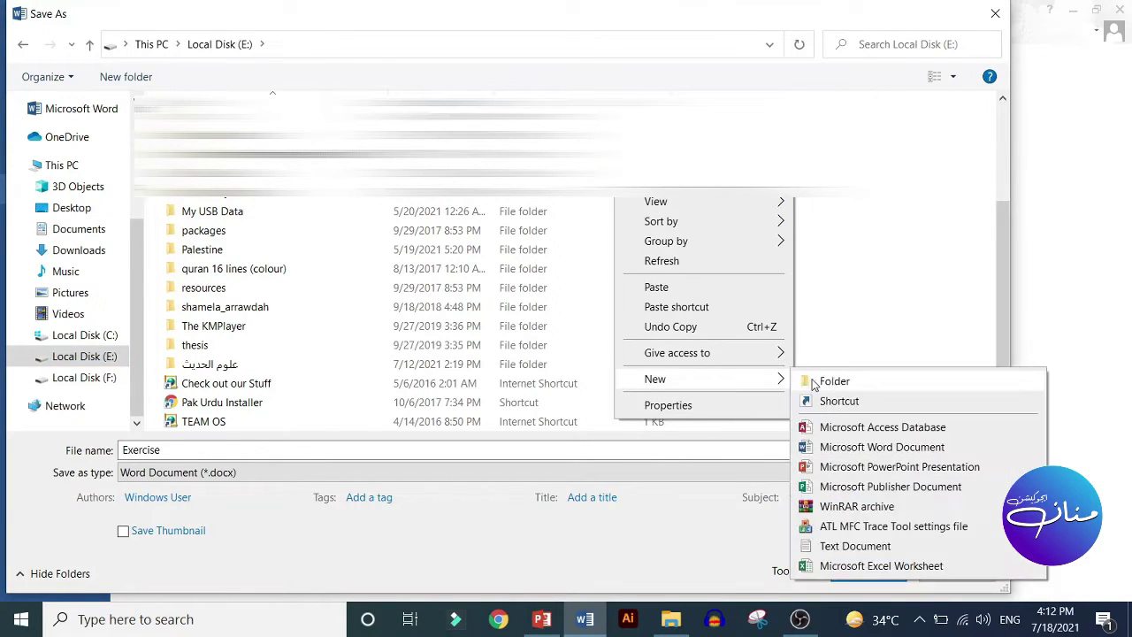
click(812, 380)
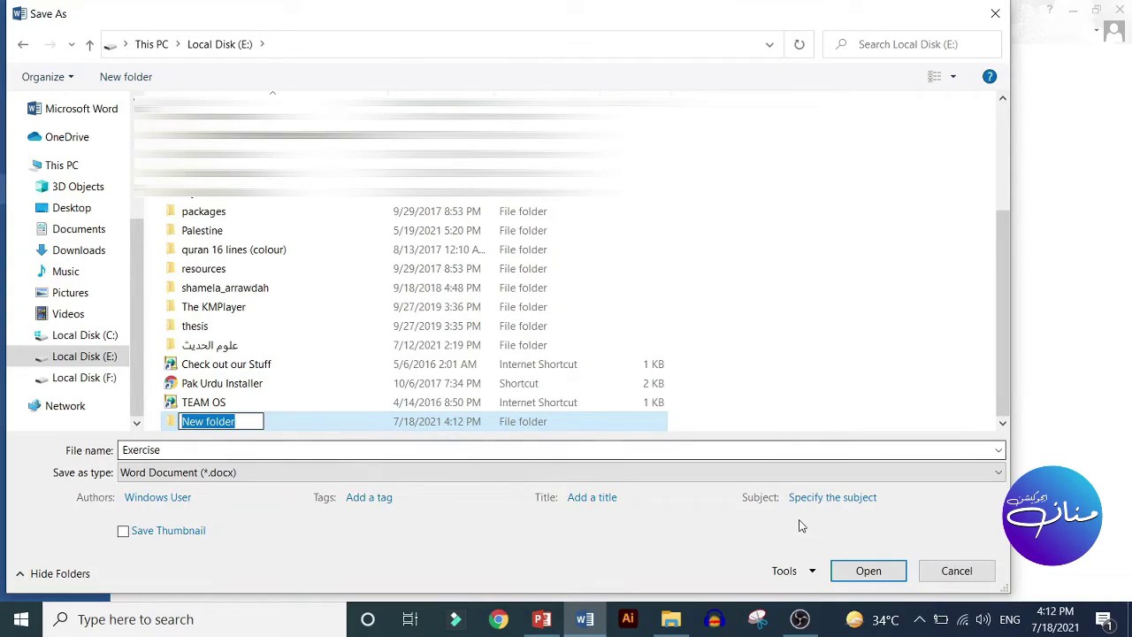
text(E)
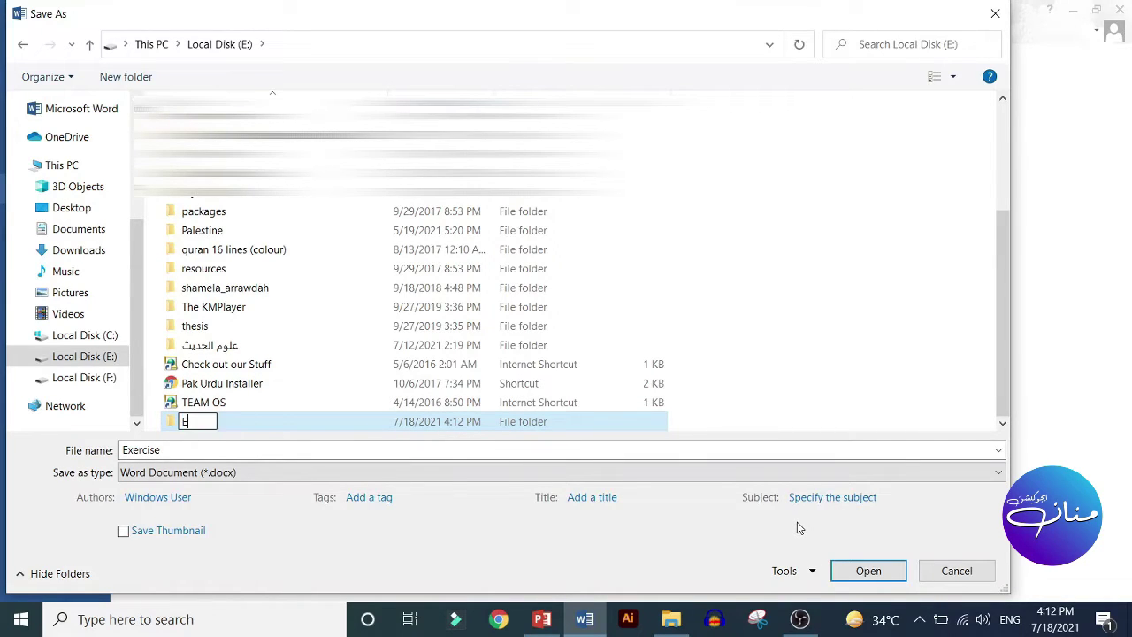
text(xe)
key(Return)
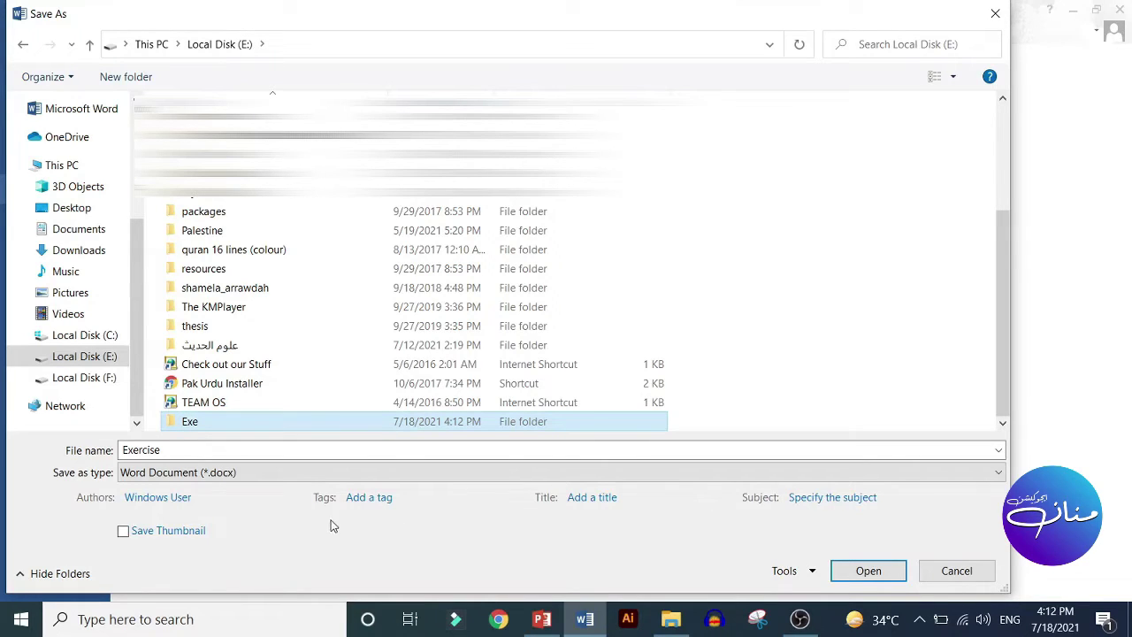
double_click(198, 423)
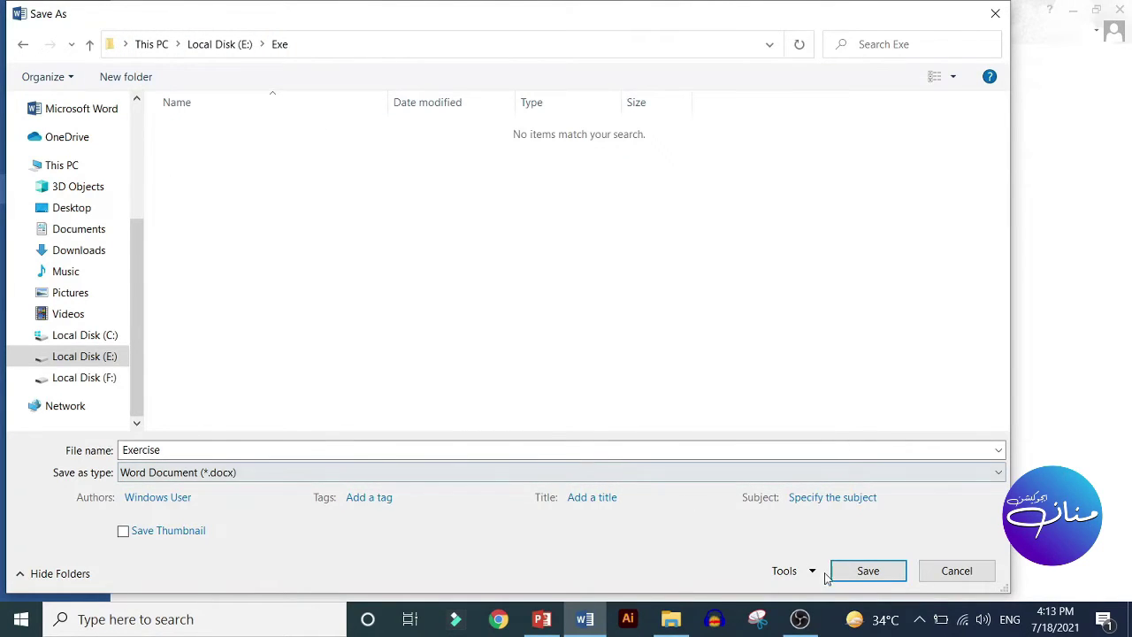
- Save the blank document as Exercise.docx inside the Exe folder
click(872, 581)
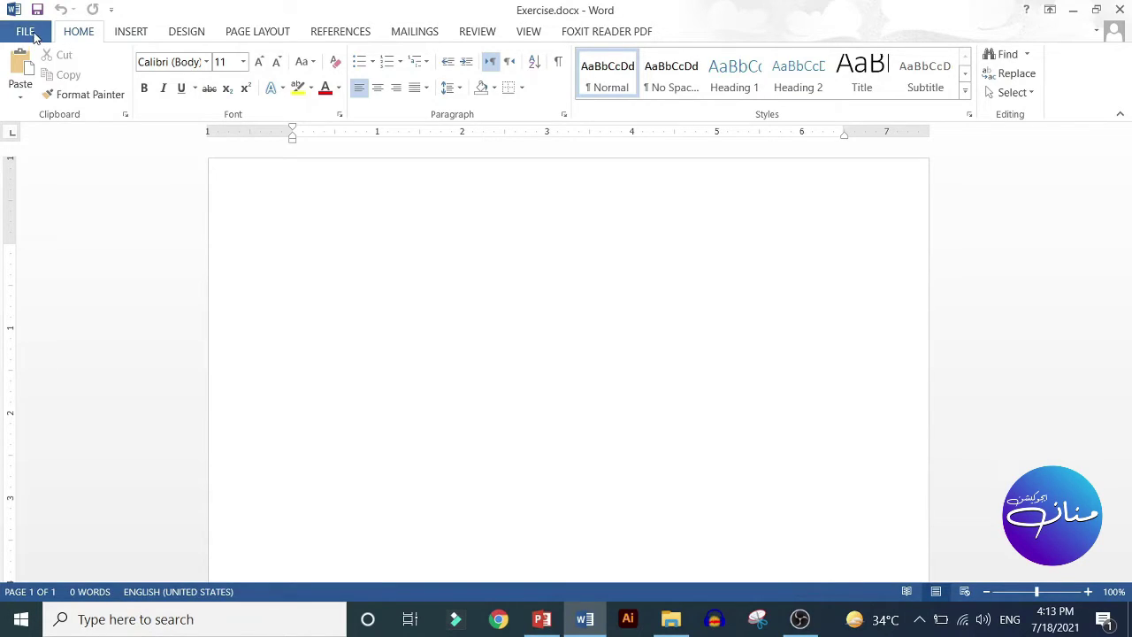
click(35, 33)
click(31, 30)
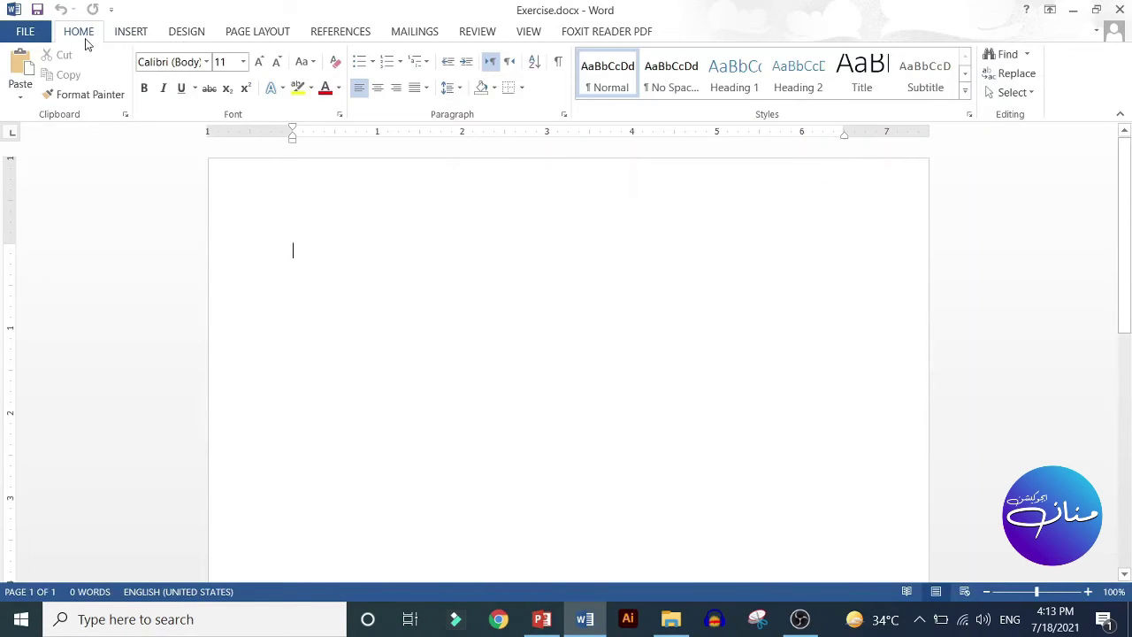
click(131, 32)
click(205, 32)
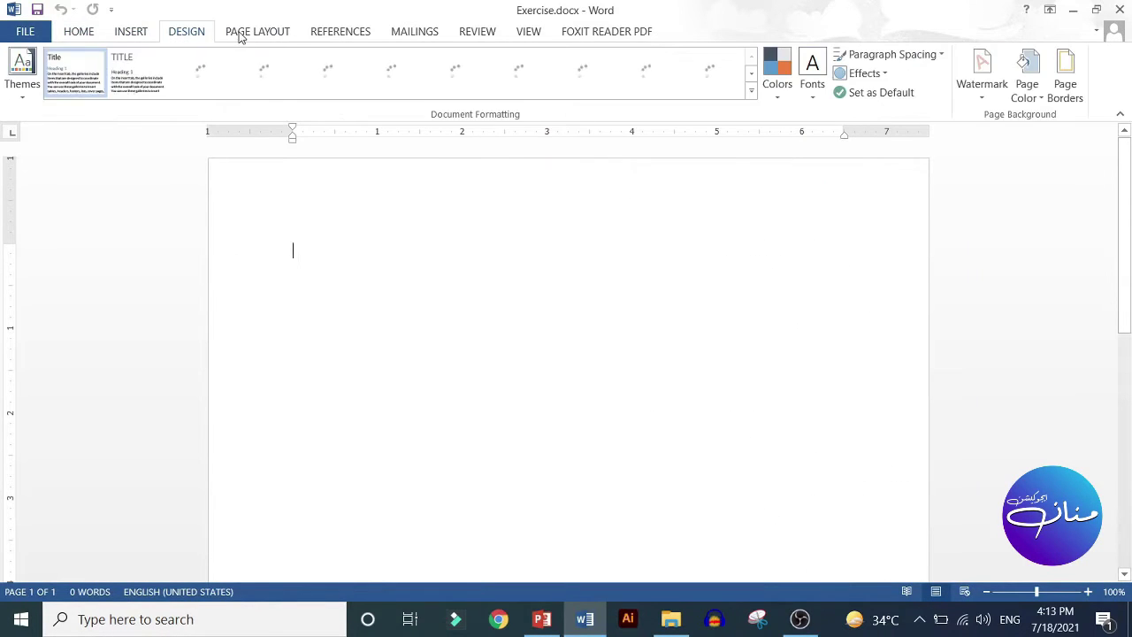
click(252, 32)
click(410, 40)
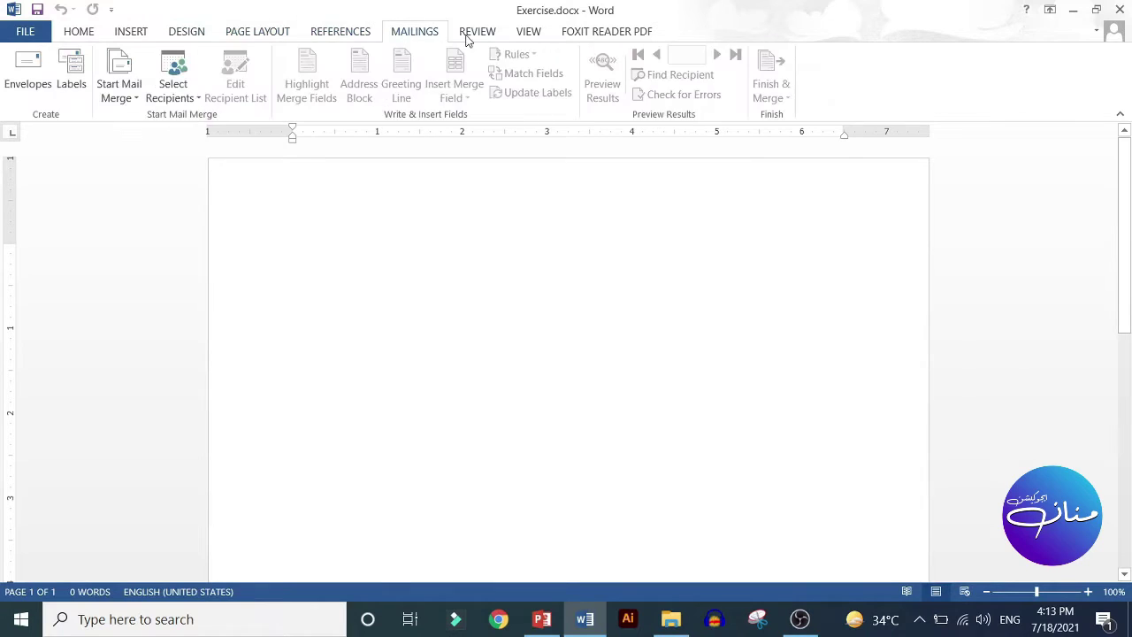
click(471, 37)
click(527, 36)
click(598, 35)
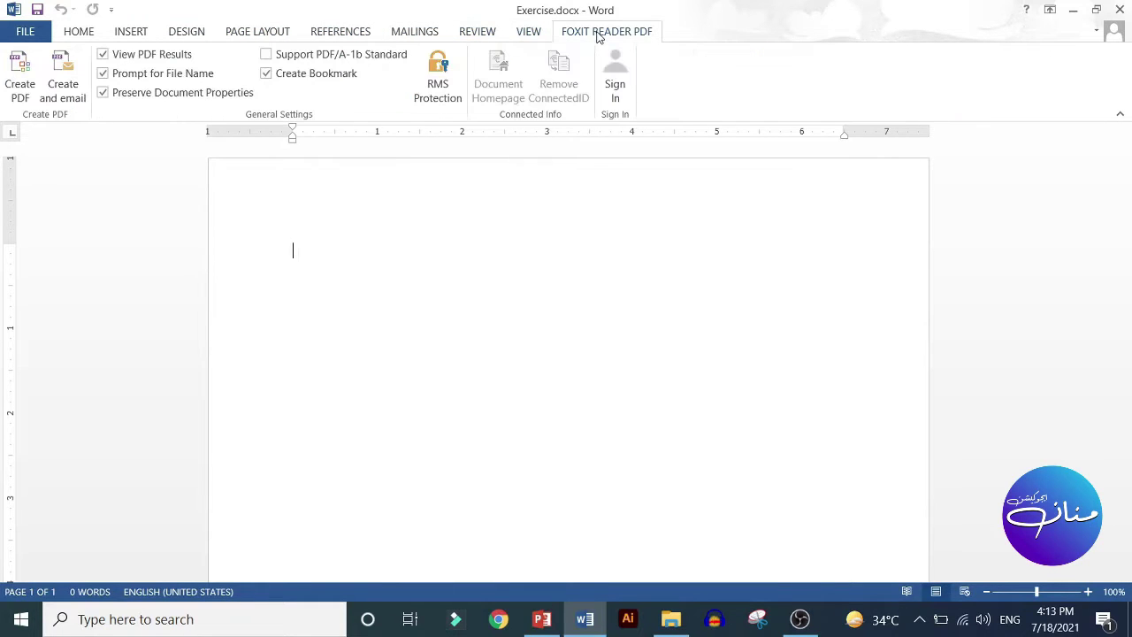
click(74, 35)
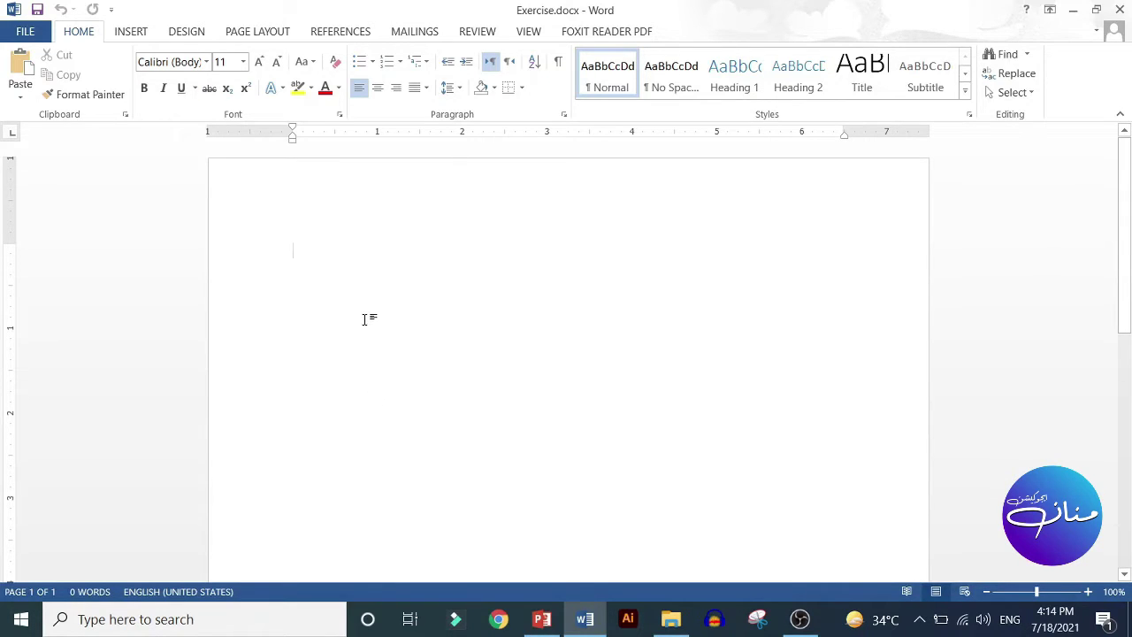
- Type 'Pakistan' on the first line and select the word
text(P)
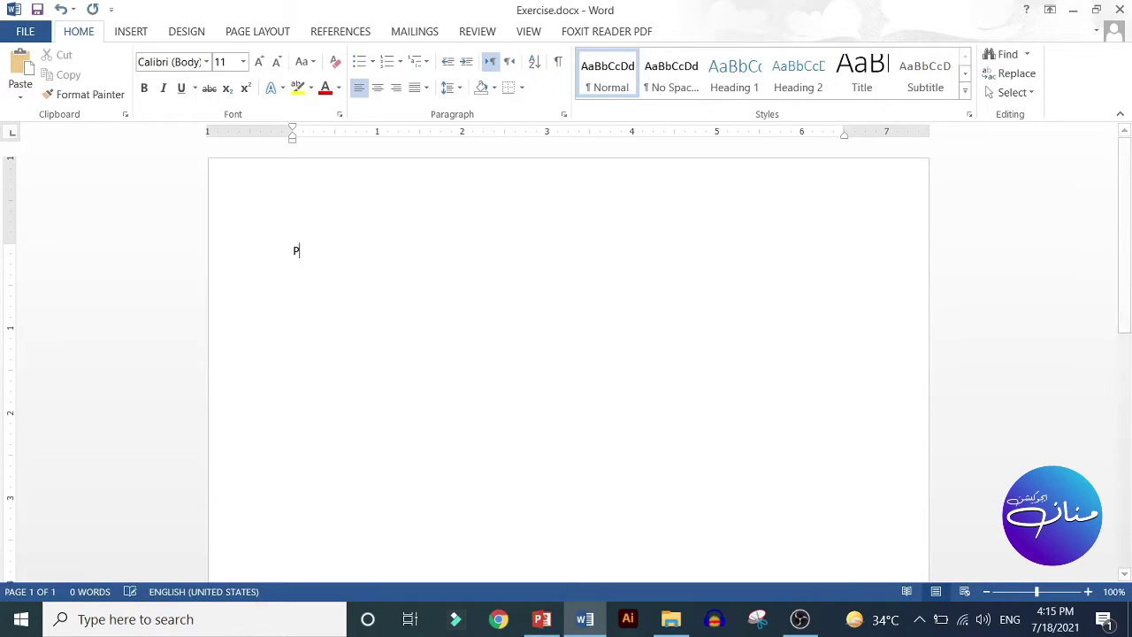
text(akistan)
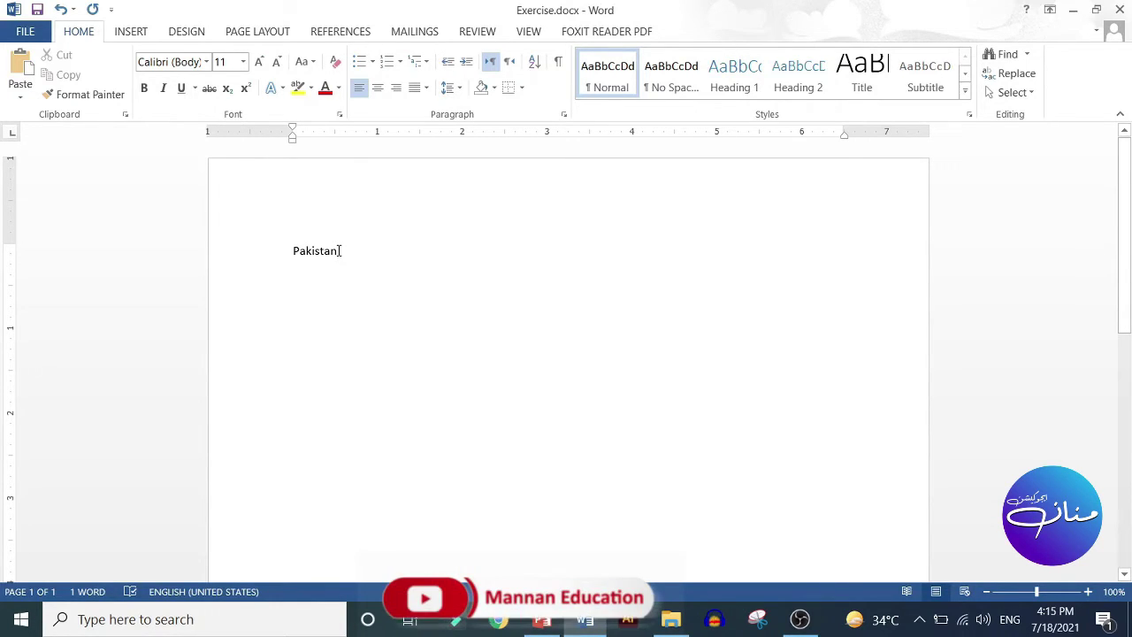
drag(339, 251, 287, 250)
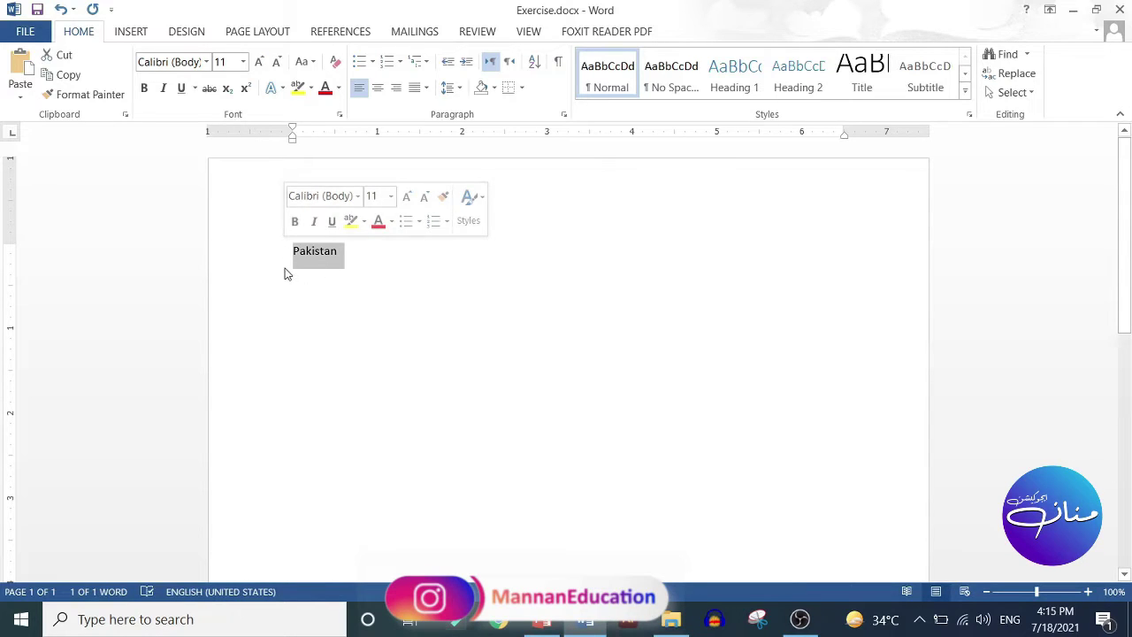
- Decline the Filter Keys prompt and reselect the whole word Pakistan
click(338, 263)
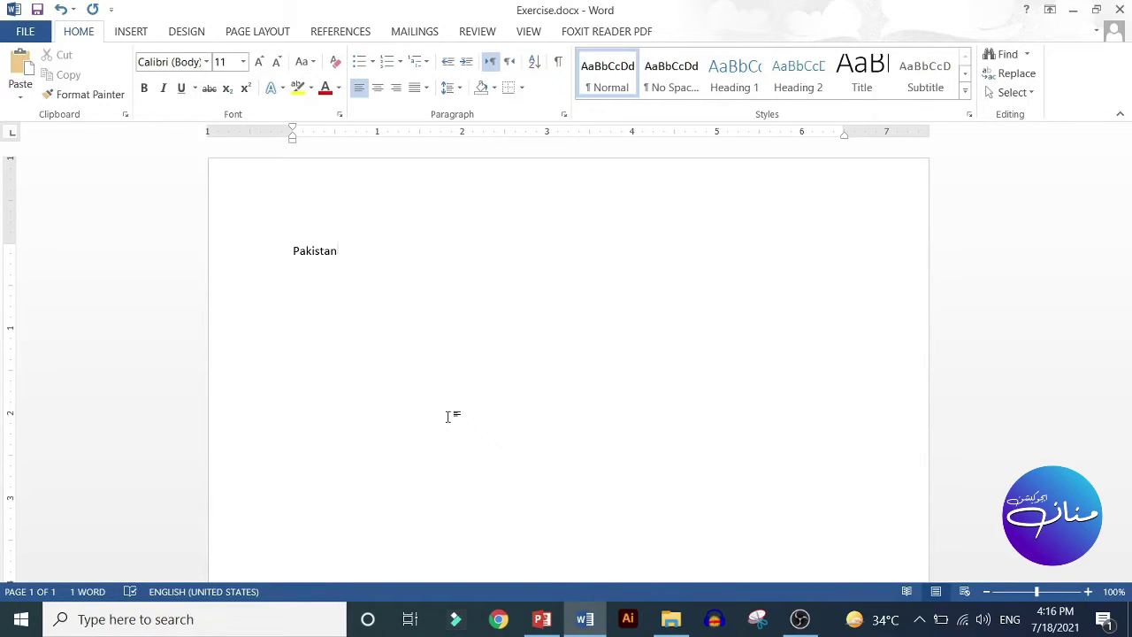
key(shift)
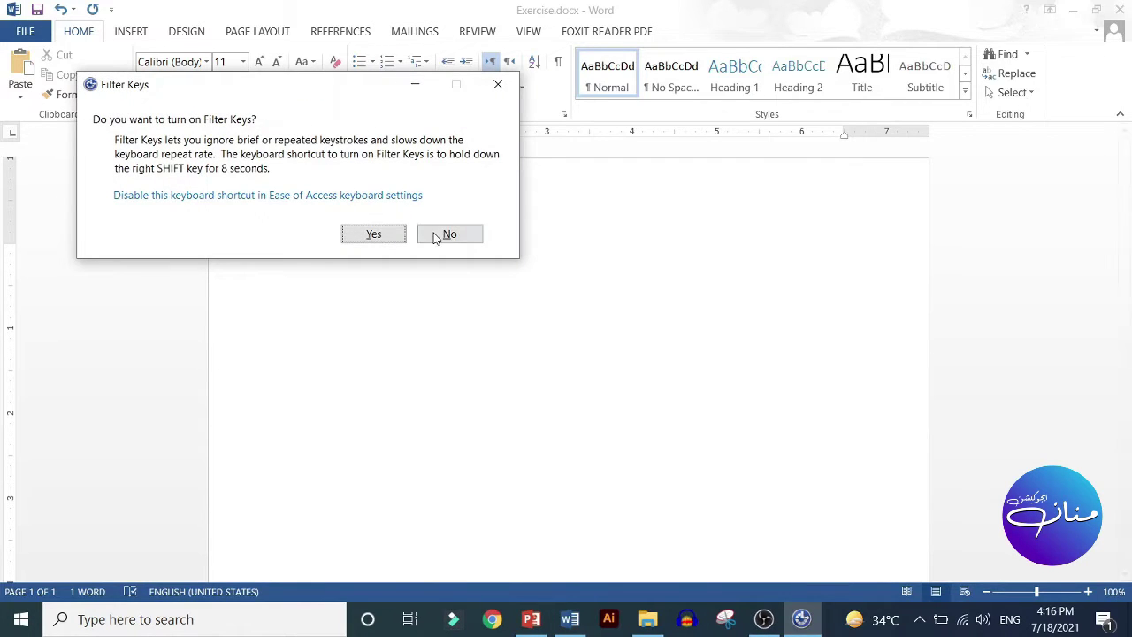
click(447, 234)
key(shift+Left)
key(shift+Left)
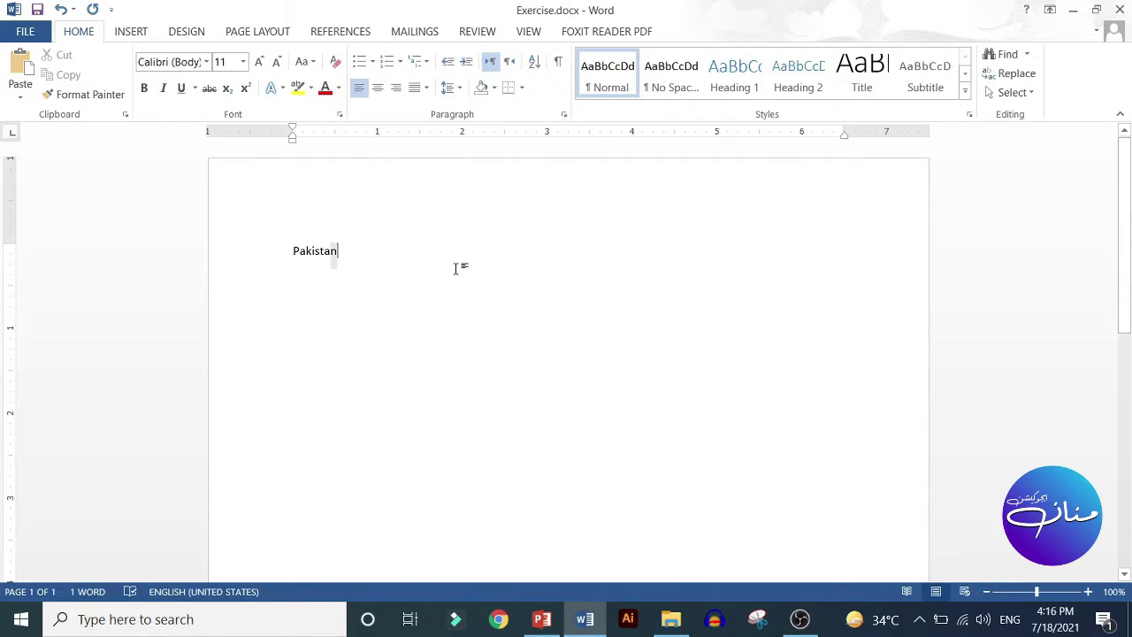
key(shift+Left)
key(shift+Left)
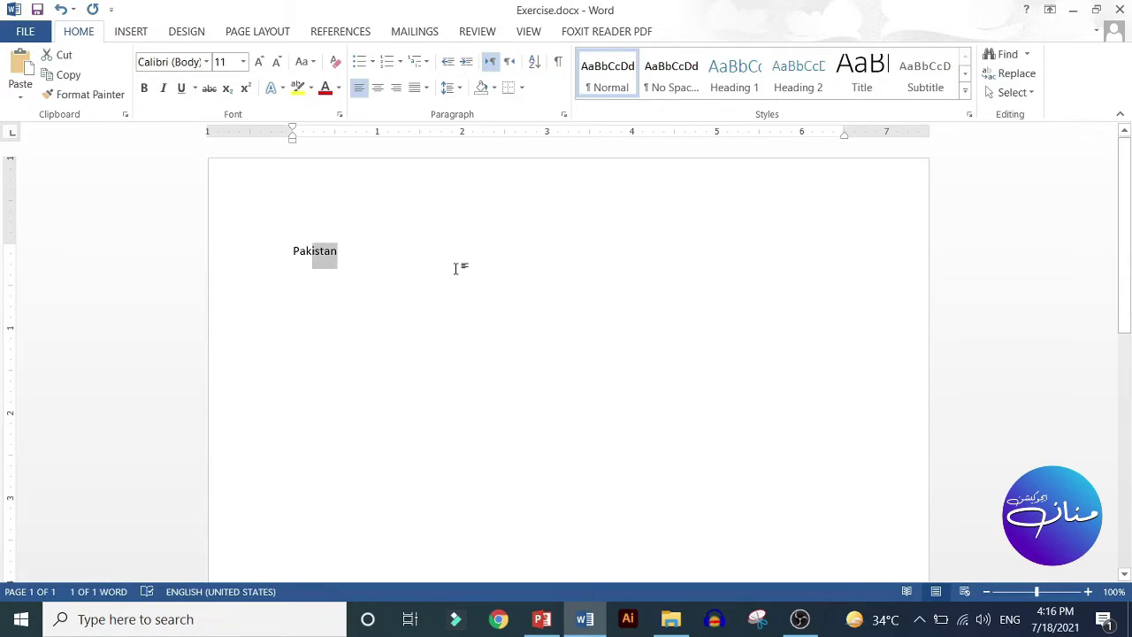
key(shift+Left)
key(shift+Left)
key(shift+Left)
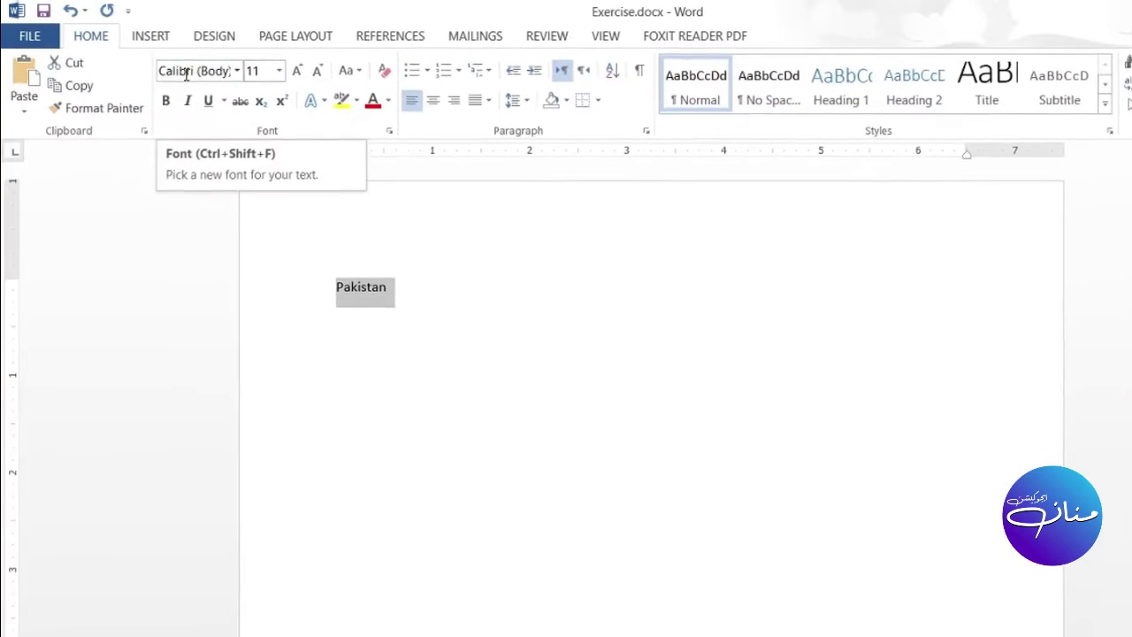
- Indent Pakistan to the 3-inch mark with two tabs, then select it
click(268, 82)
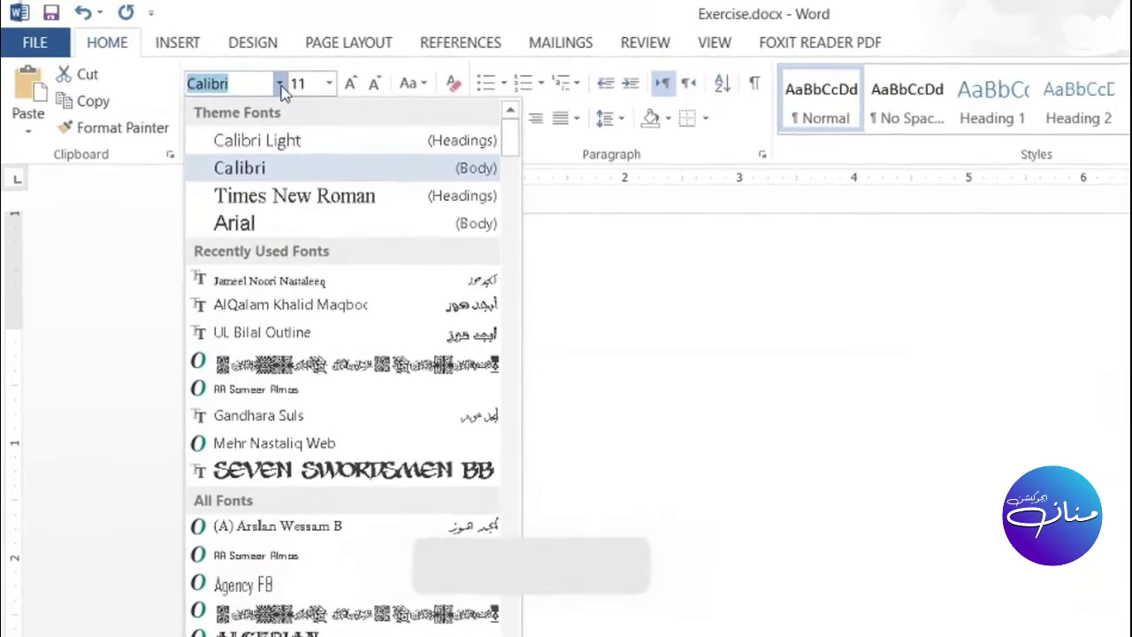
click(268, 81)
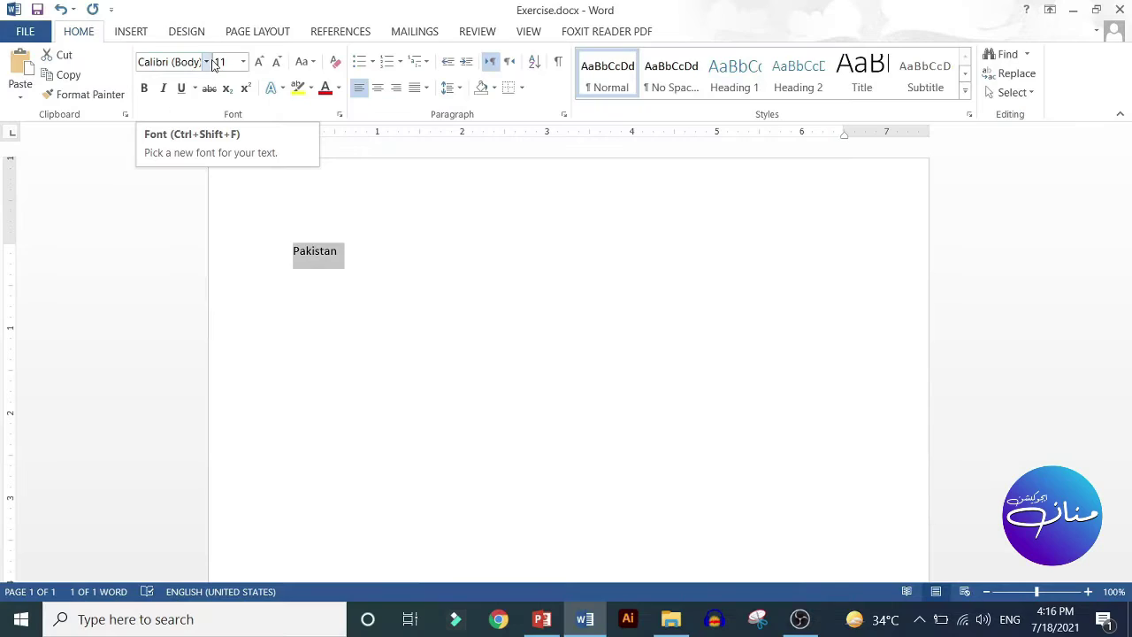
click(207, 62)
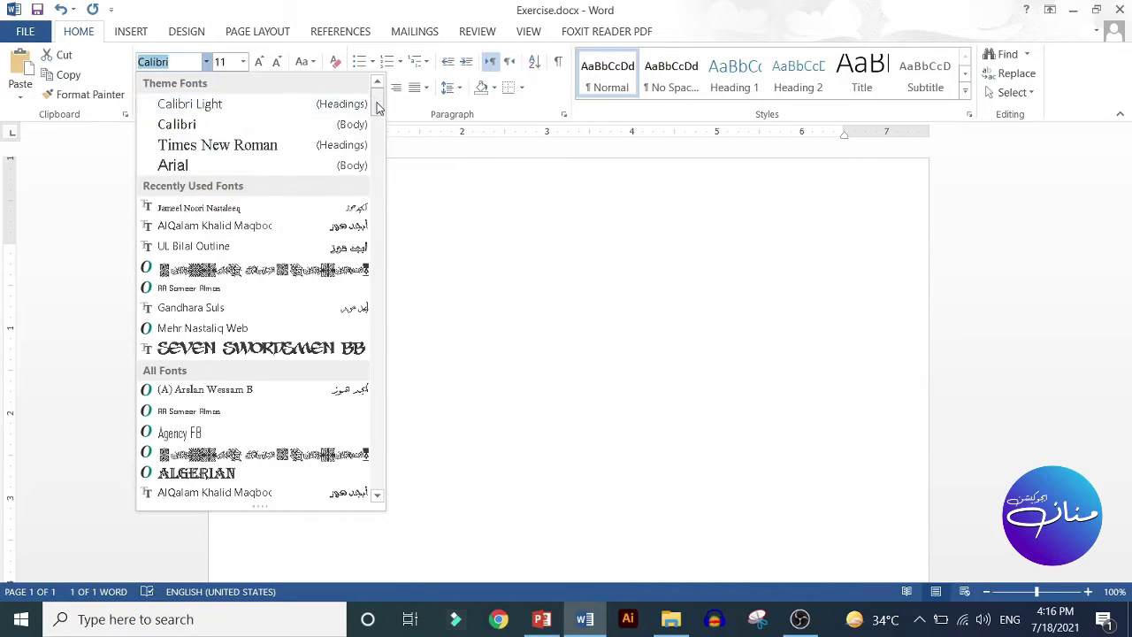
click(423, 212)
click(286, 251)
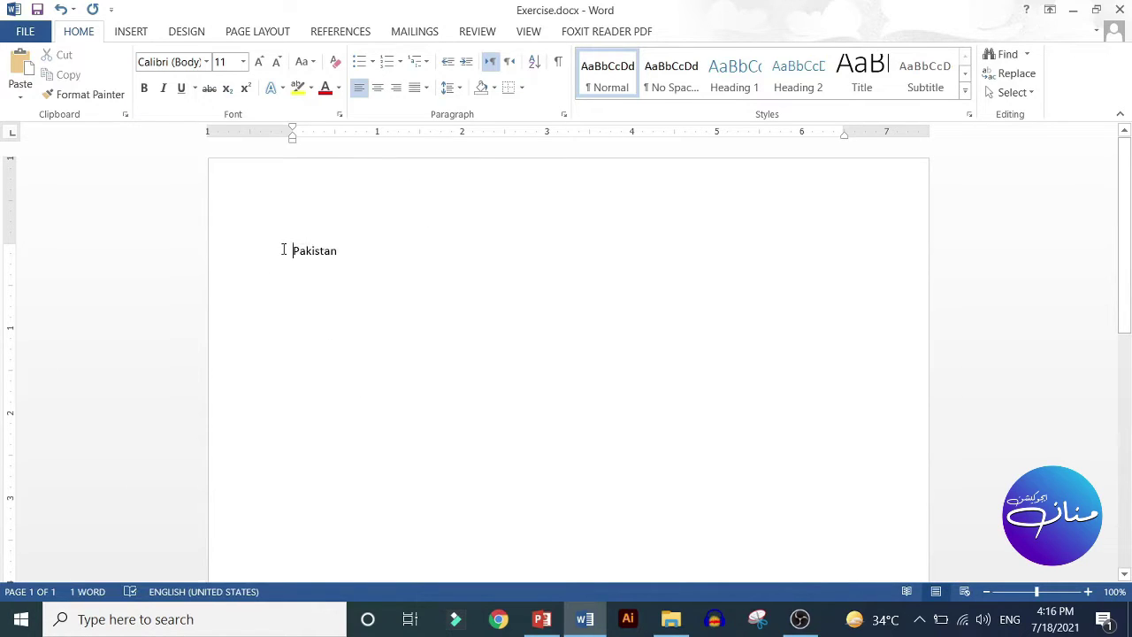
key(Tab)
key(Tab)
key(Tab)
key(Tab)
key(Tab)
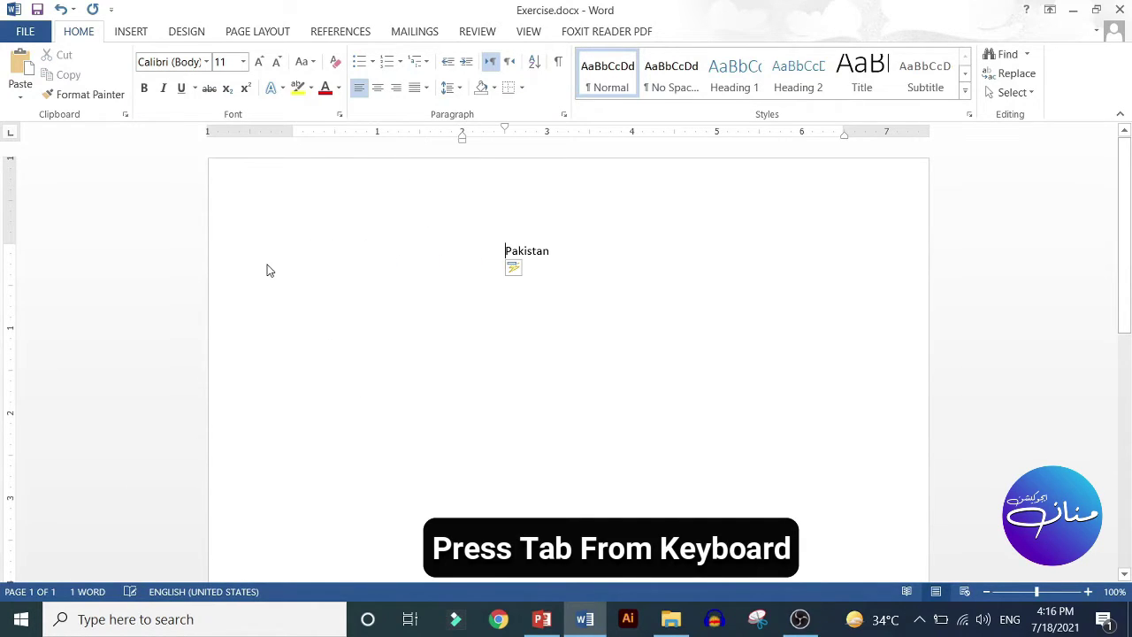
key(Tab)
key(Tab)
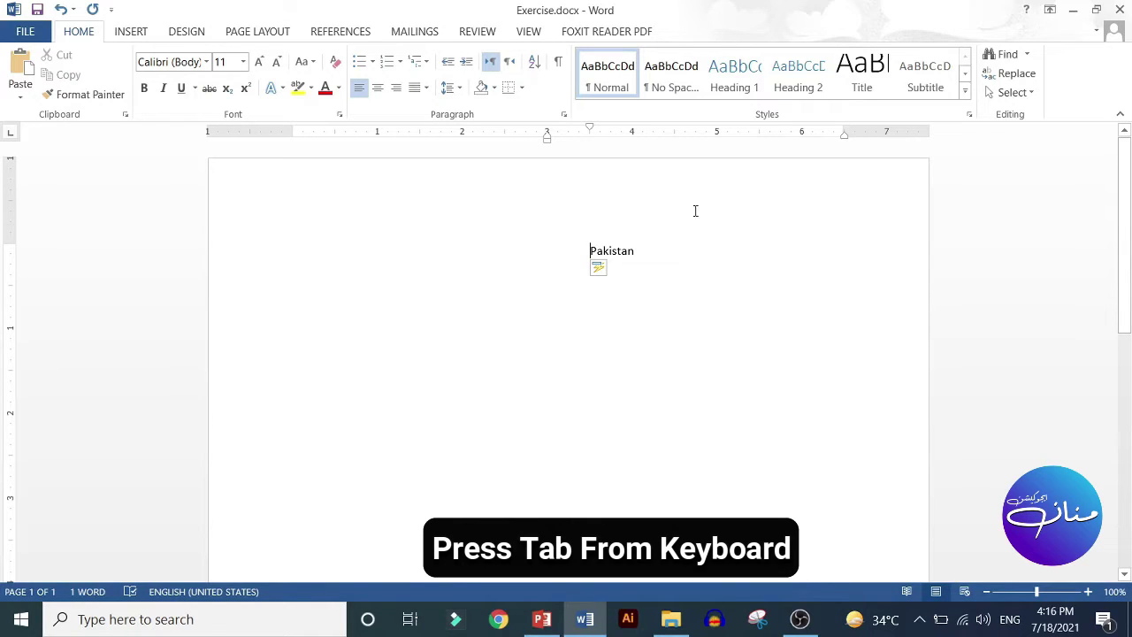
drag(654, 250, 588, 251)
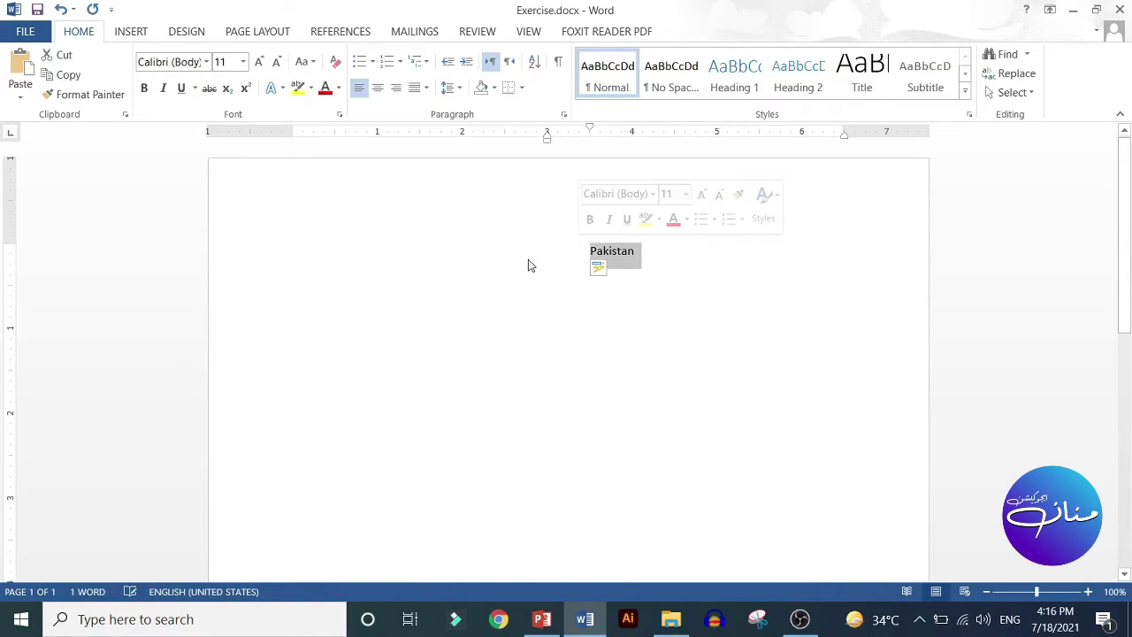
- Change Pakistan's font from Calibri to Arial Black
click(207, 62)
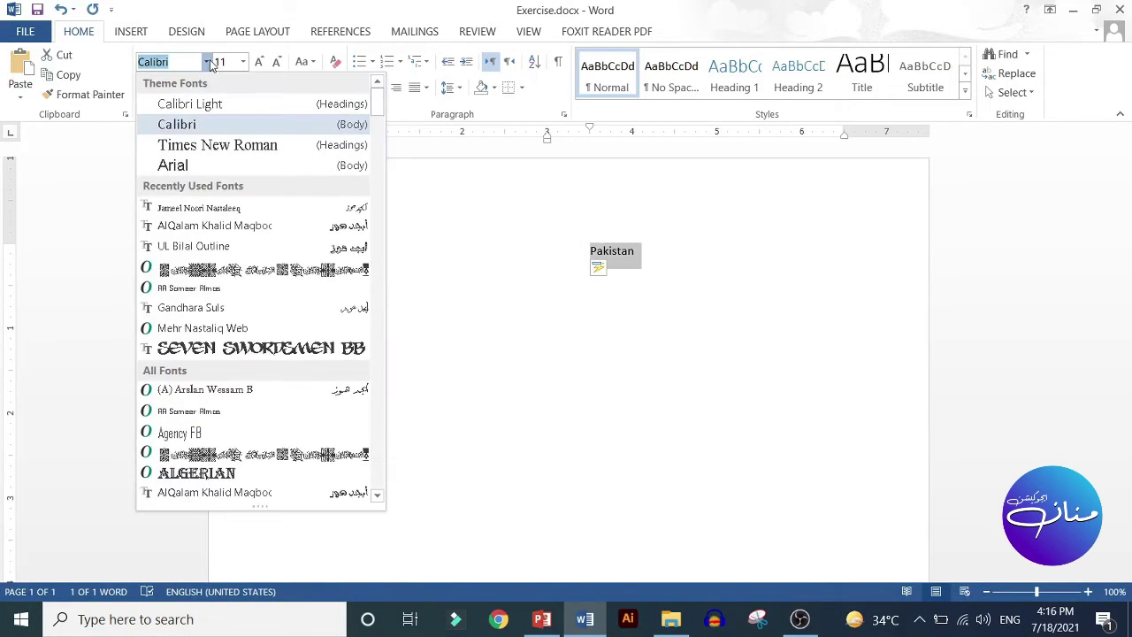
click(209, 62)
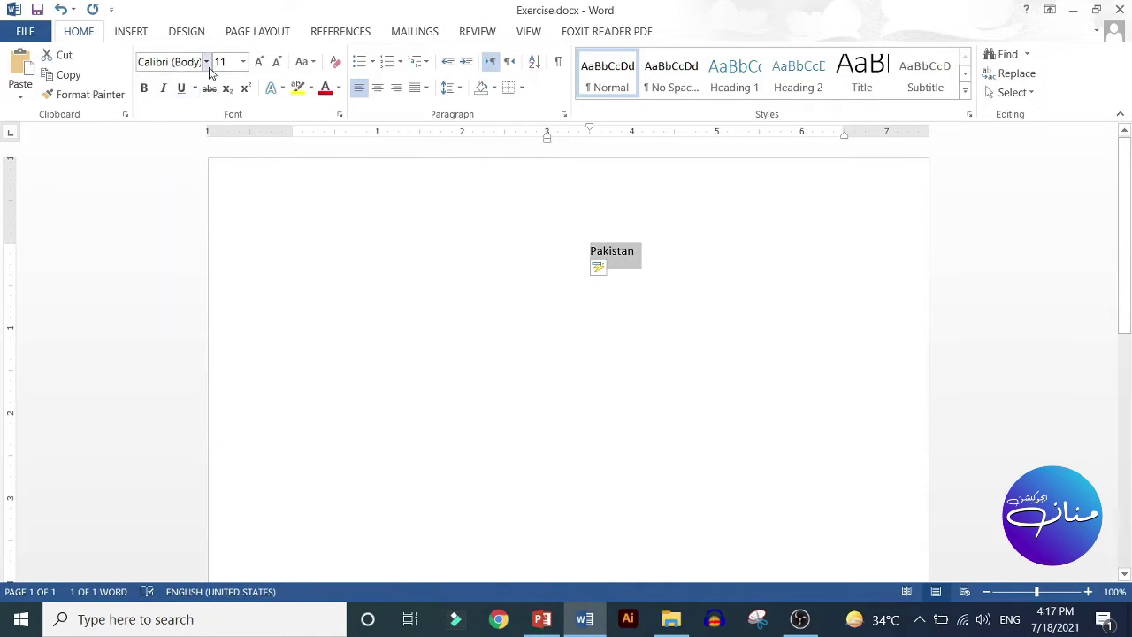
click(207, 62)
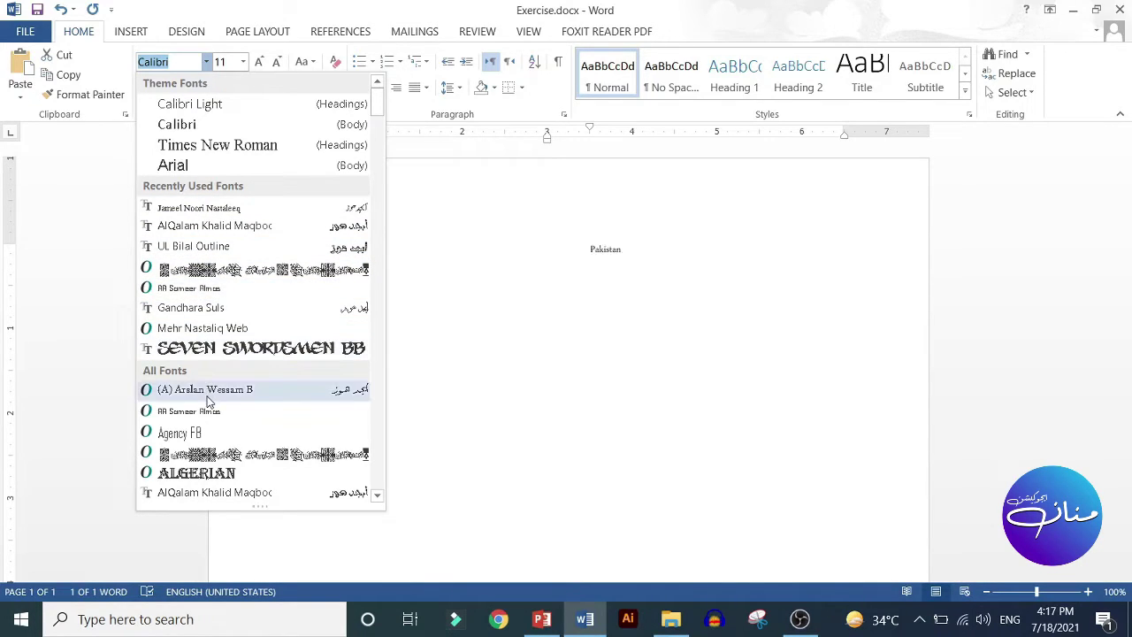
scroll(209, 410, down, 1)
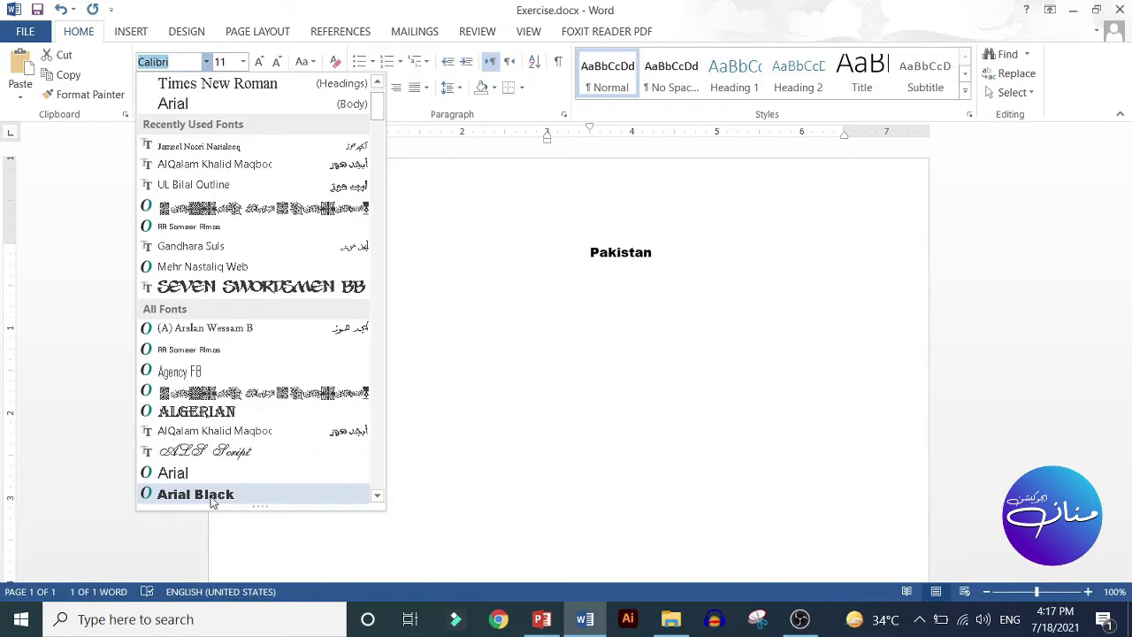
click(196, 495)
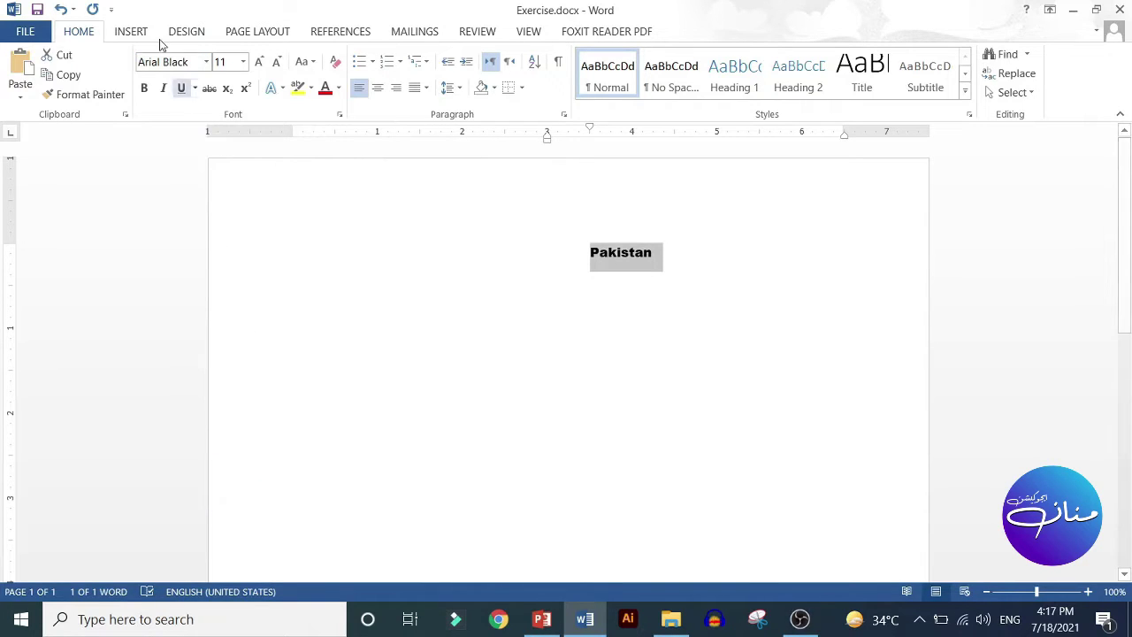
- Enlarge Pakistan to font size 72 on the way to size 100
click(207, 64)
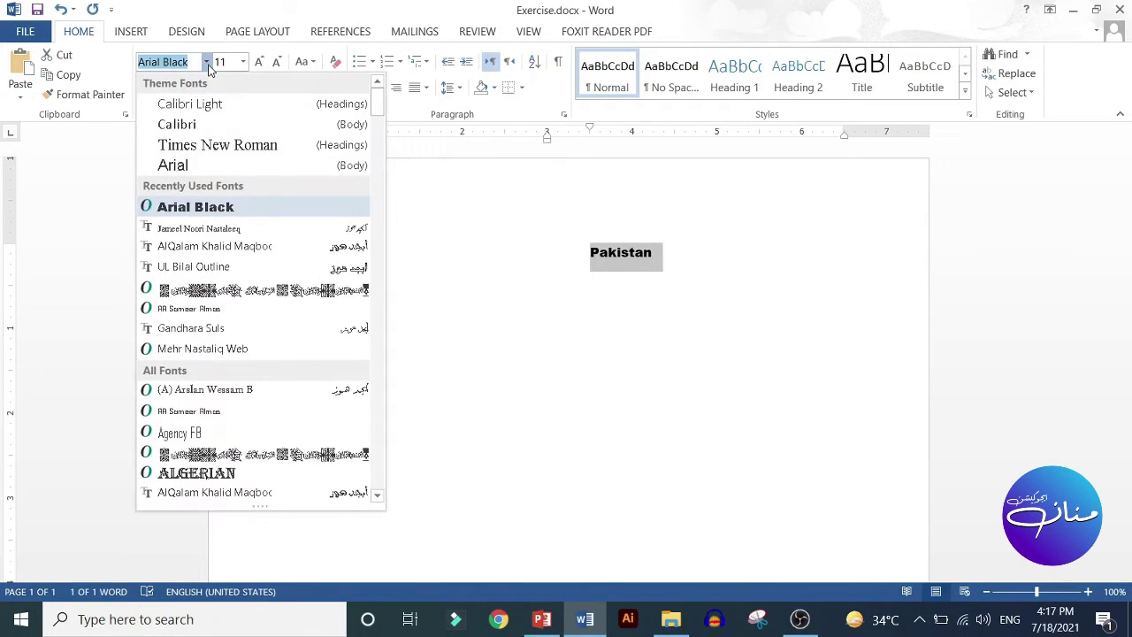
click(208, 65)
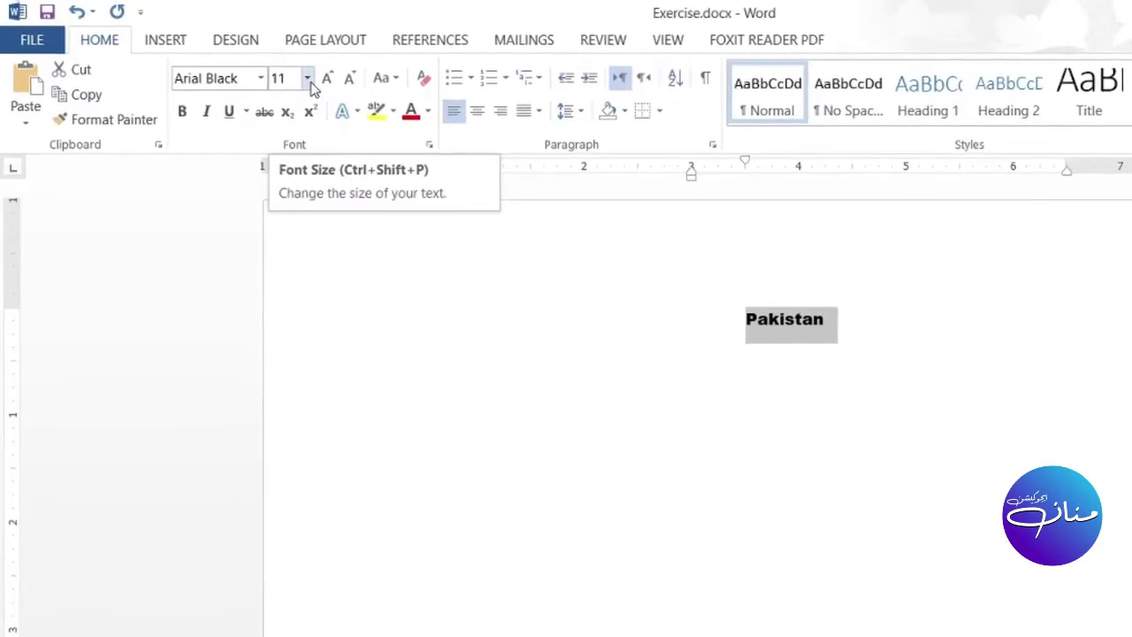
click(273, 74)
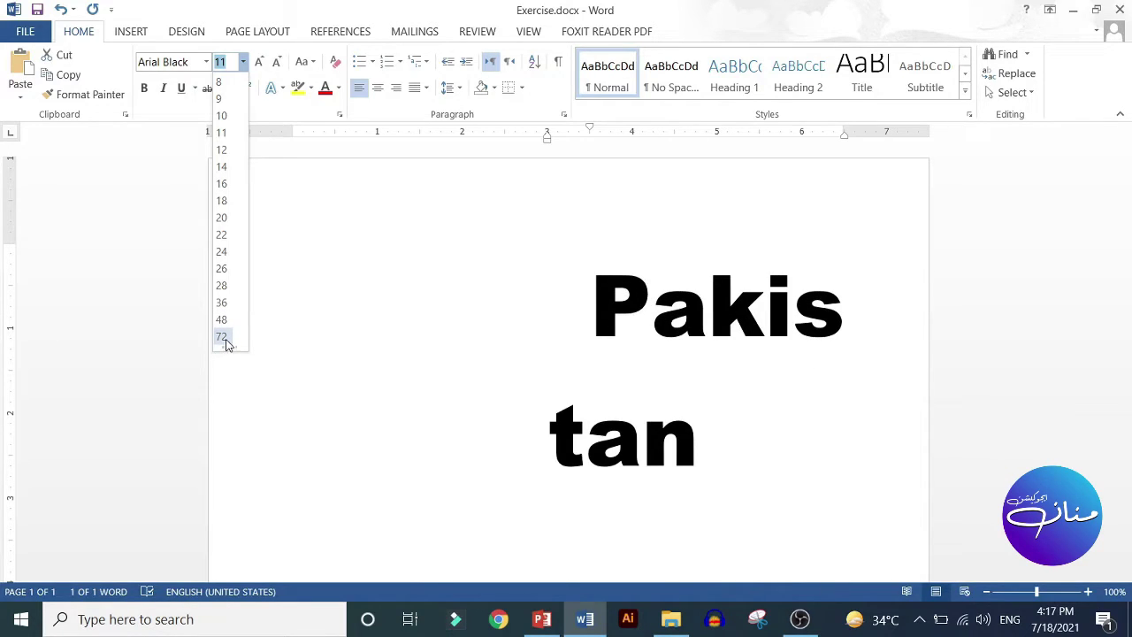
click(223, 337)
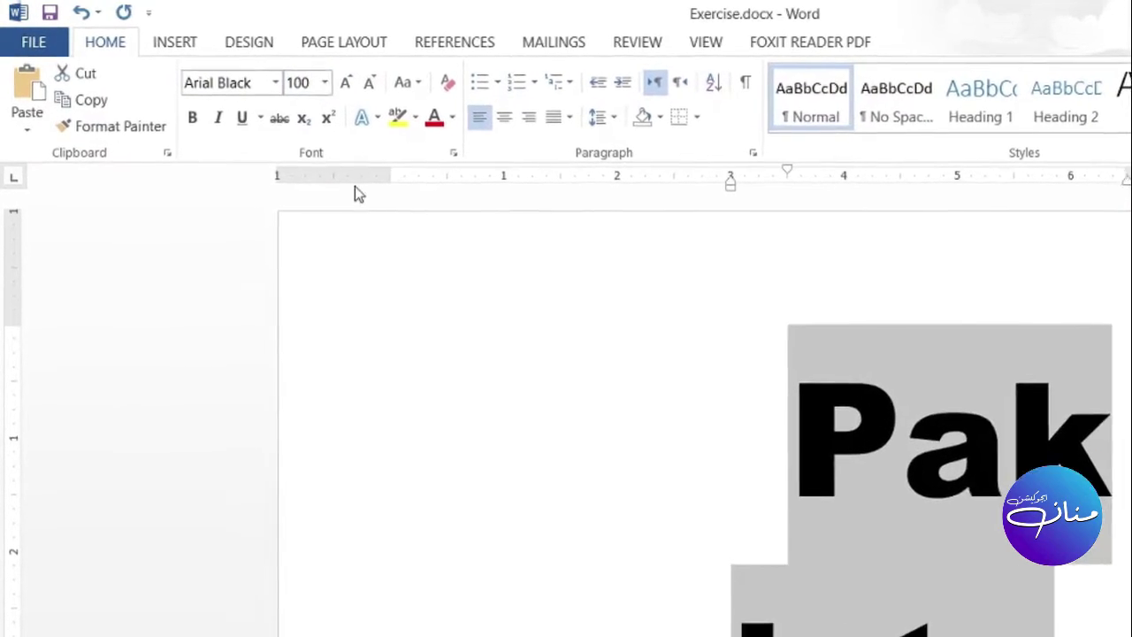
scroll(498, 336, down, 3)
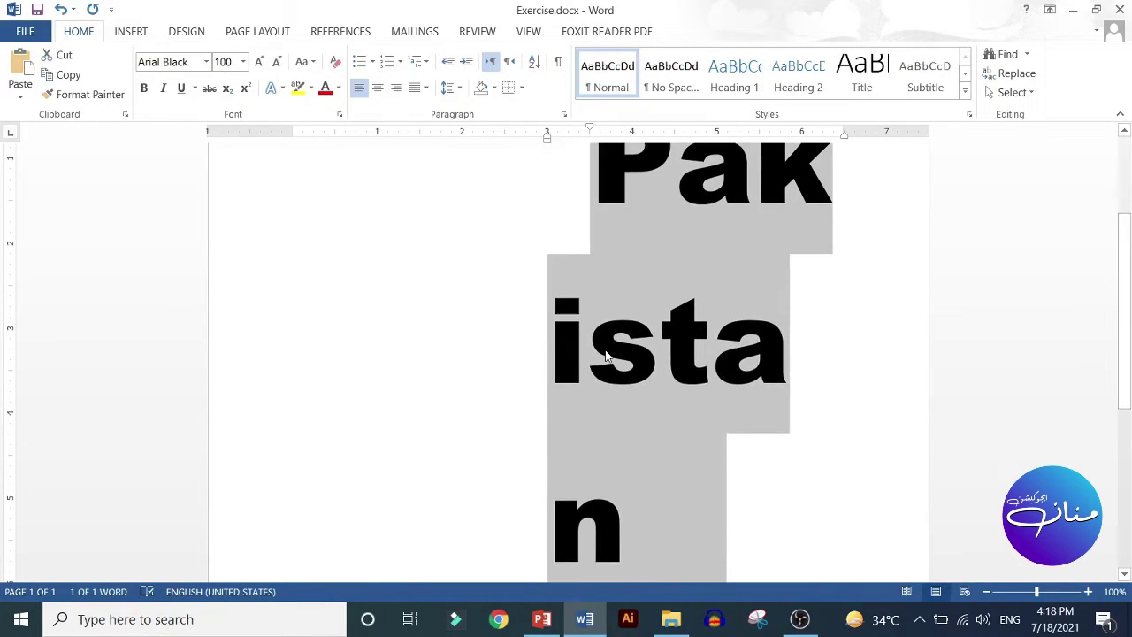
scroll(652, 363, up, 2)
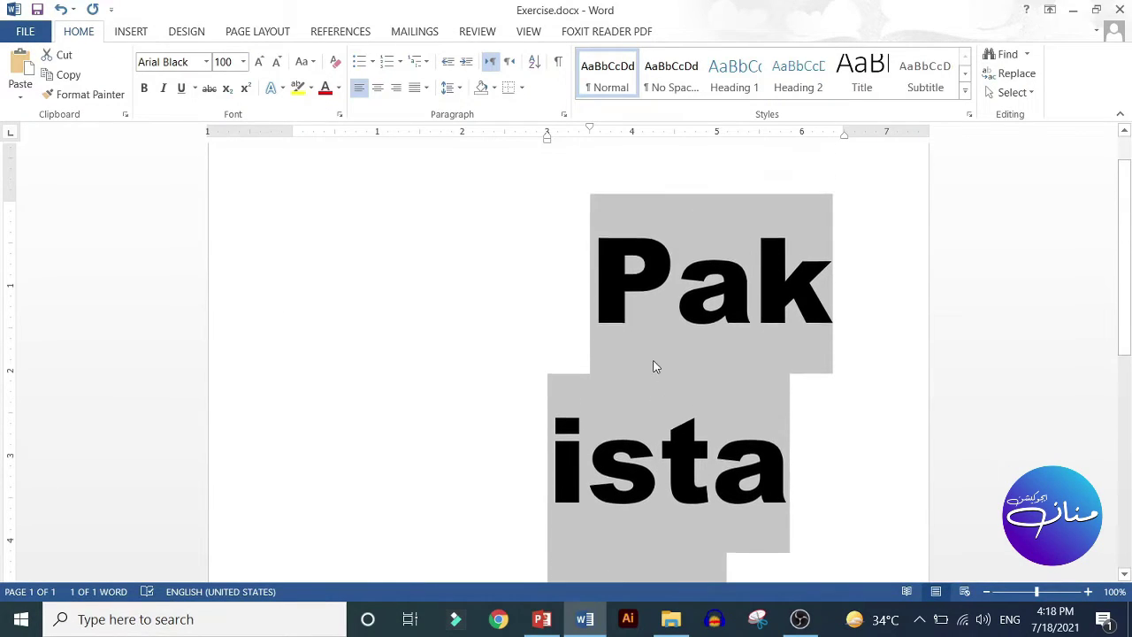
click(244, 62)
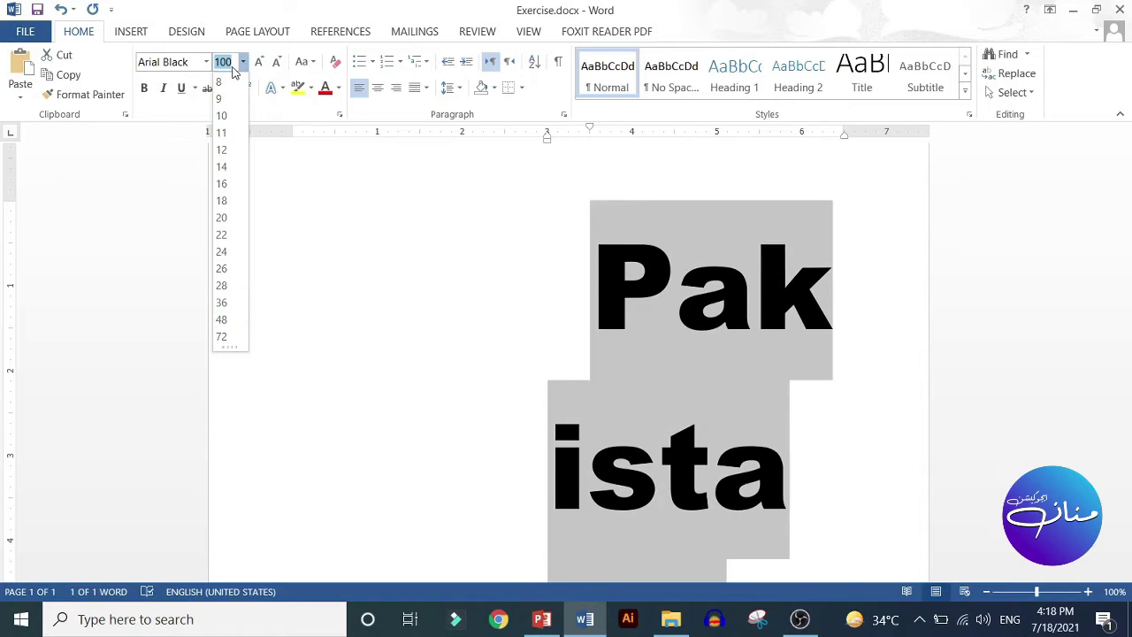
- Set Pakistan's font size to 45, then check the font and font-size lists without changes
key(BackSpace)
key(BackSpace)
key(BackSpace)
text(45)
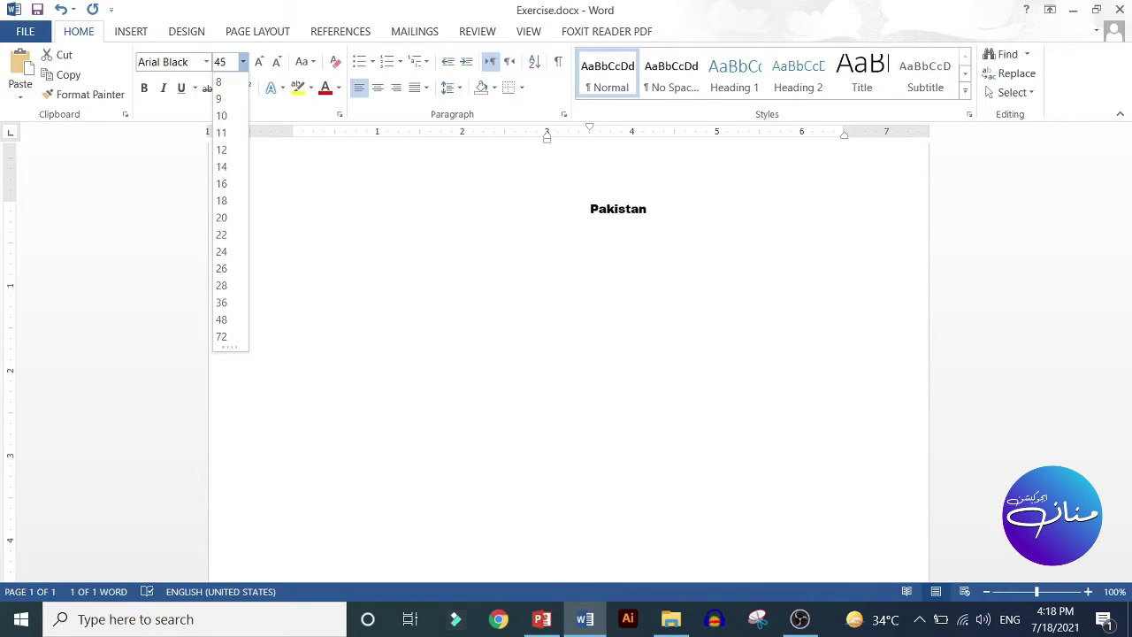
key(Return)
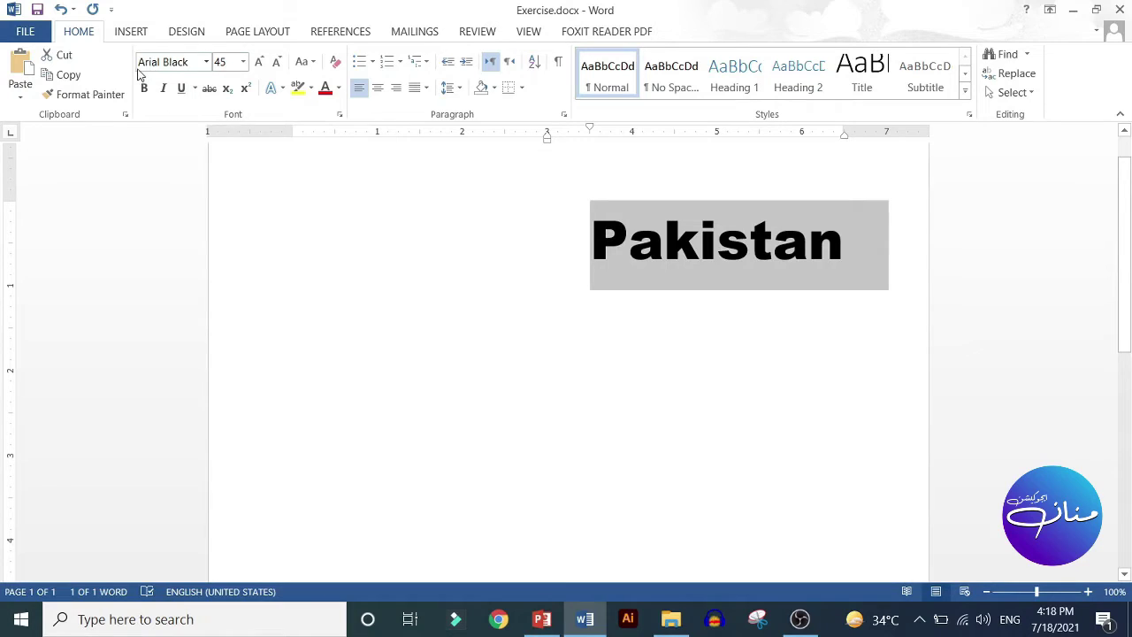
click(155, 64)
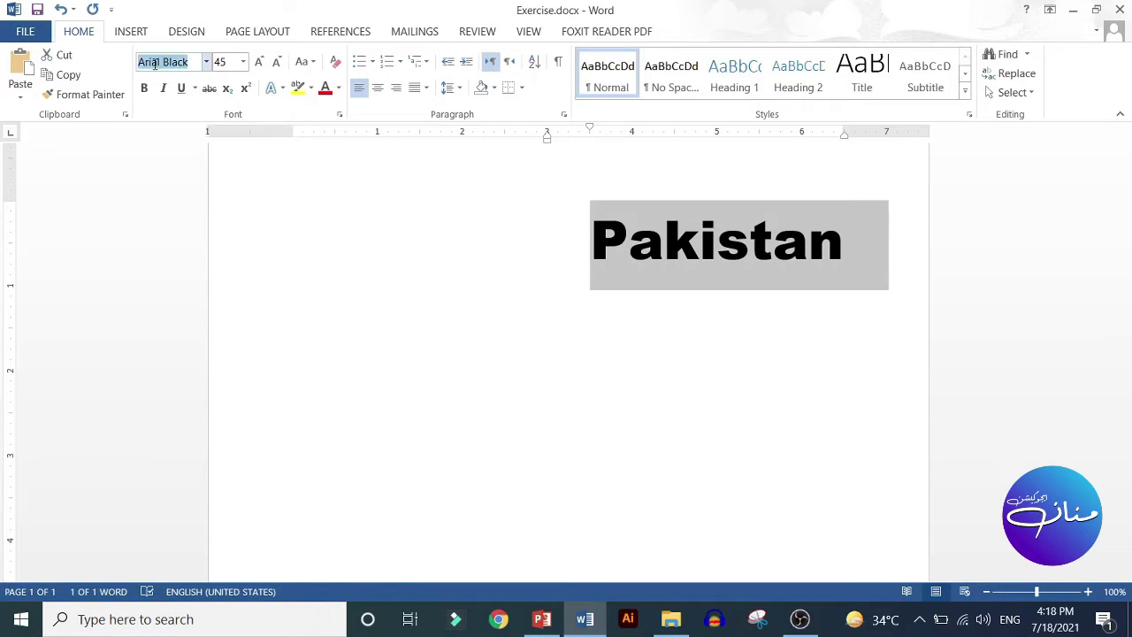
click(207, 64)
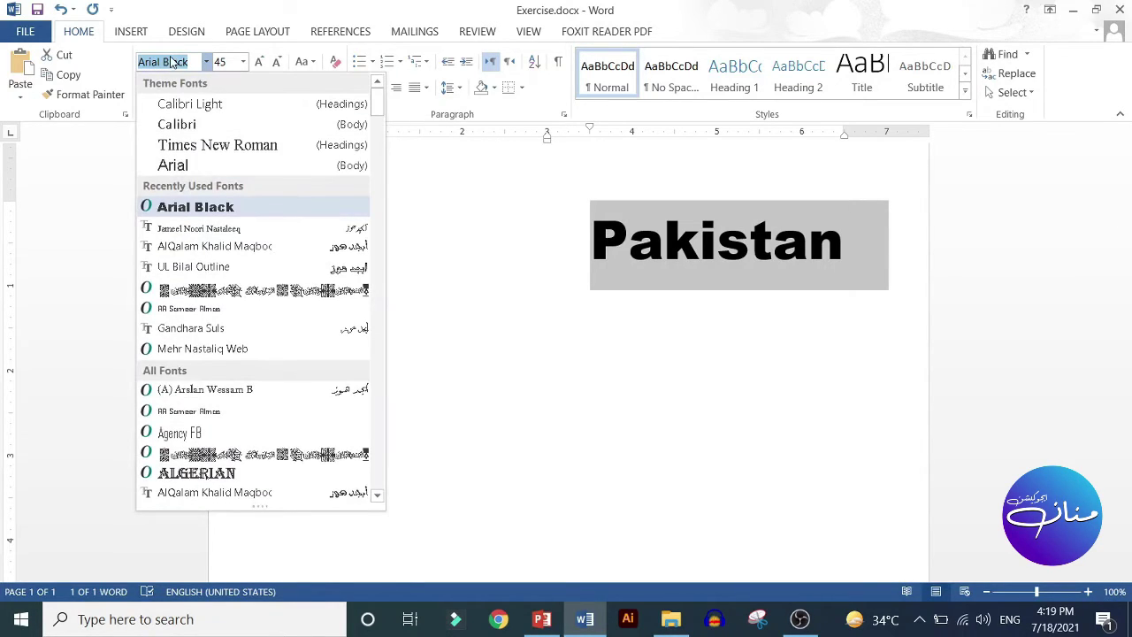
click(207, 64)
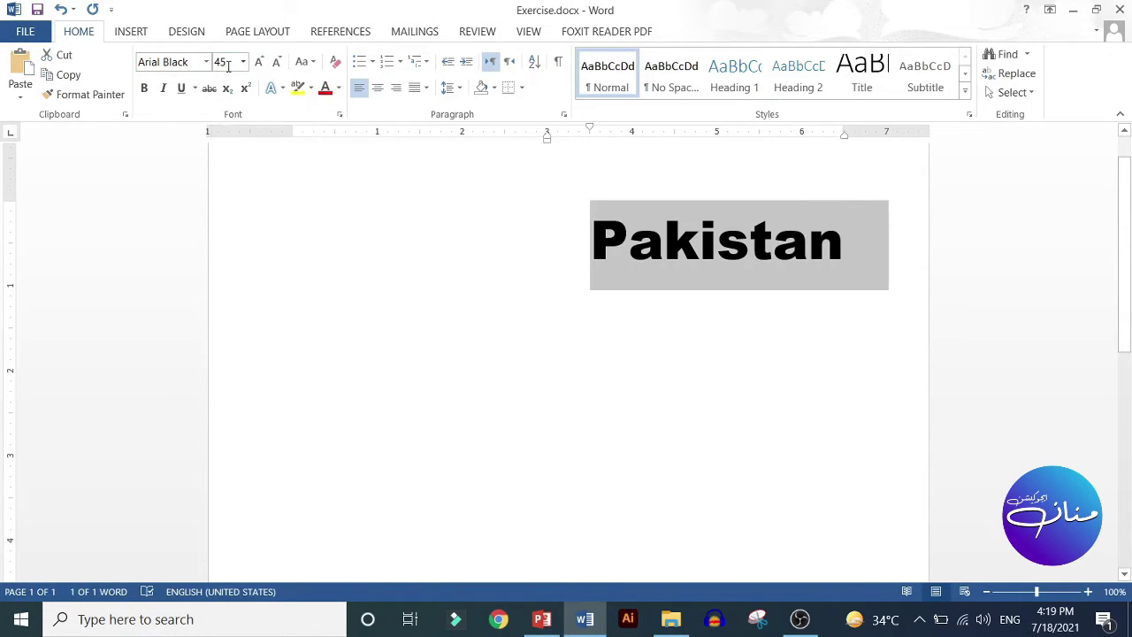
click(228, 63)
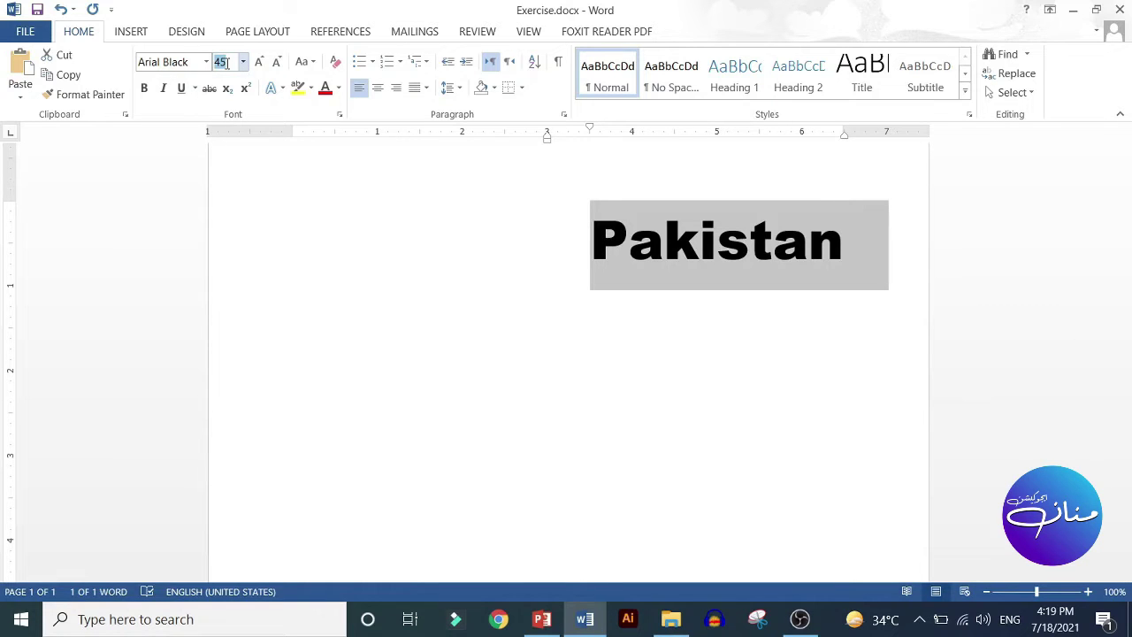
click(243, 62)
click(243, 62)
- Step Pakistan's size up, shrink it to 48, then grow it to 80 pt
click(259, 62)
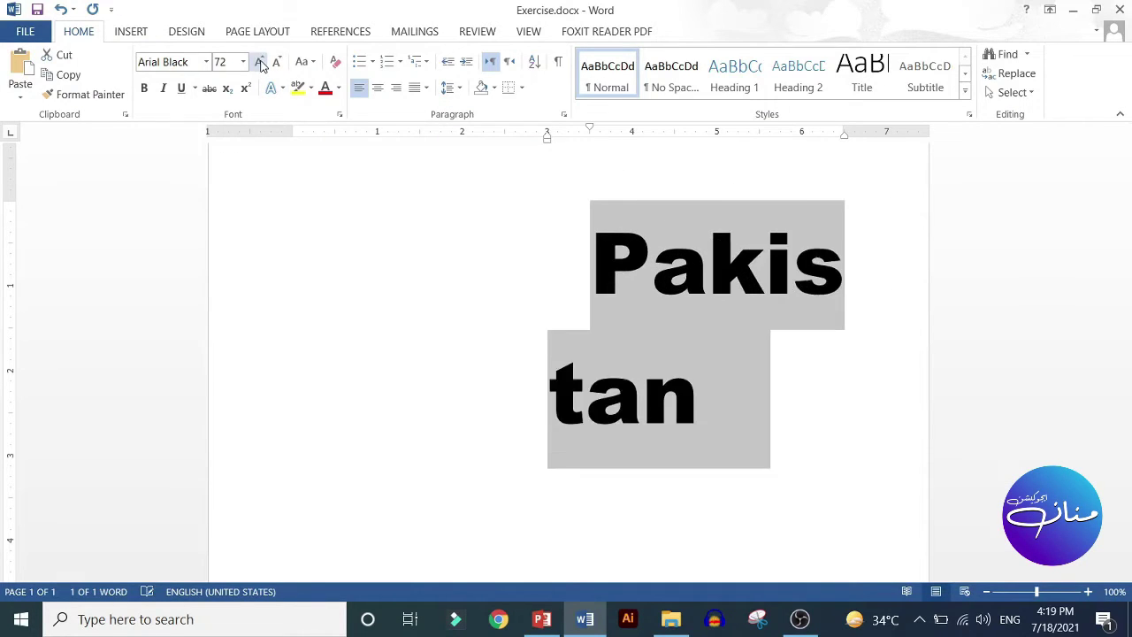
click(259, 62)
click(260, 61)
click(259, 62)
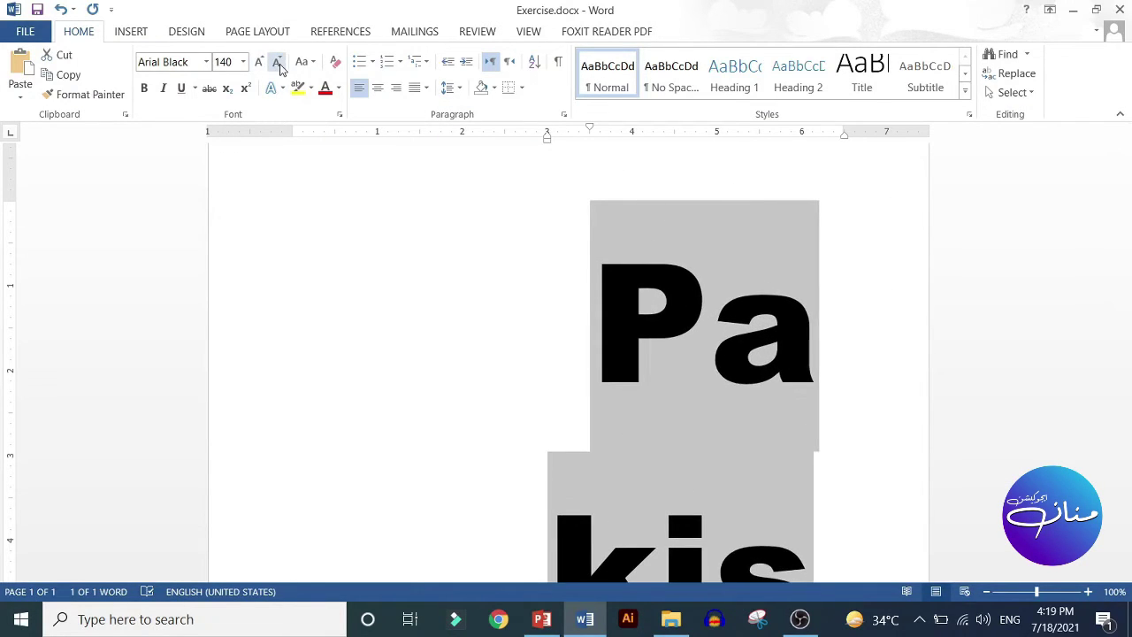
click(277, 61)
click(277, 61)
click(277, 62)
click(277, 62)
click(277, 62)
click(277, 62)
click(277, 62)
click(277, 62)
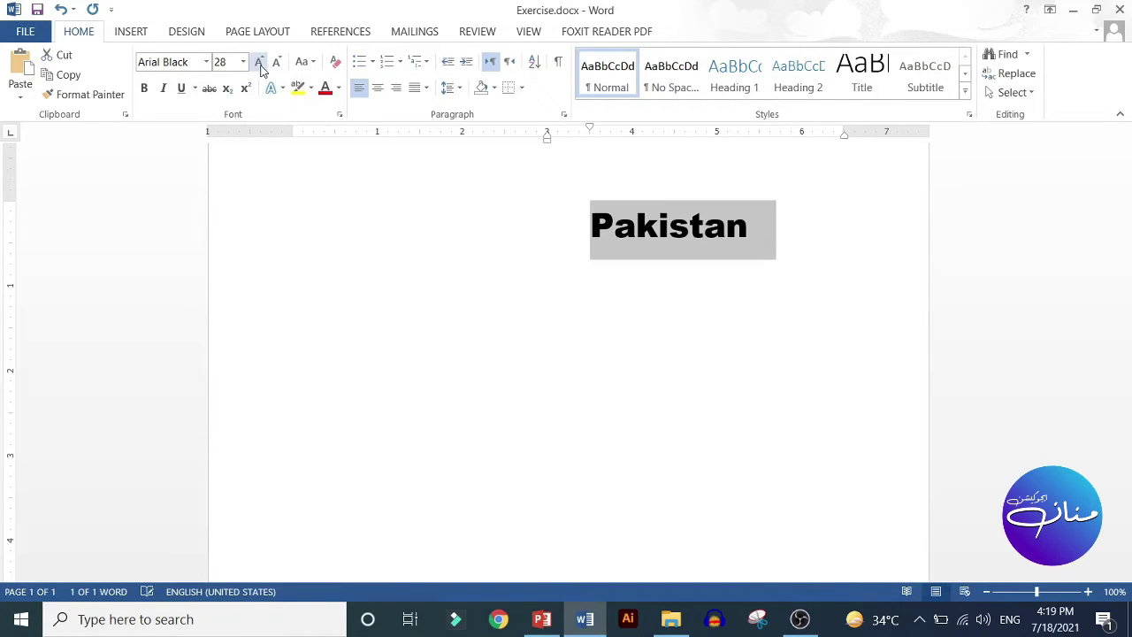
click(259, 62)
click(260, 62)
click(260, 62)
click(259, 62)
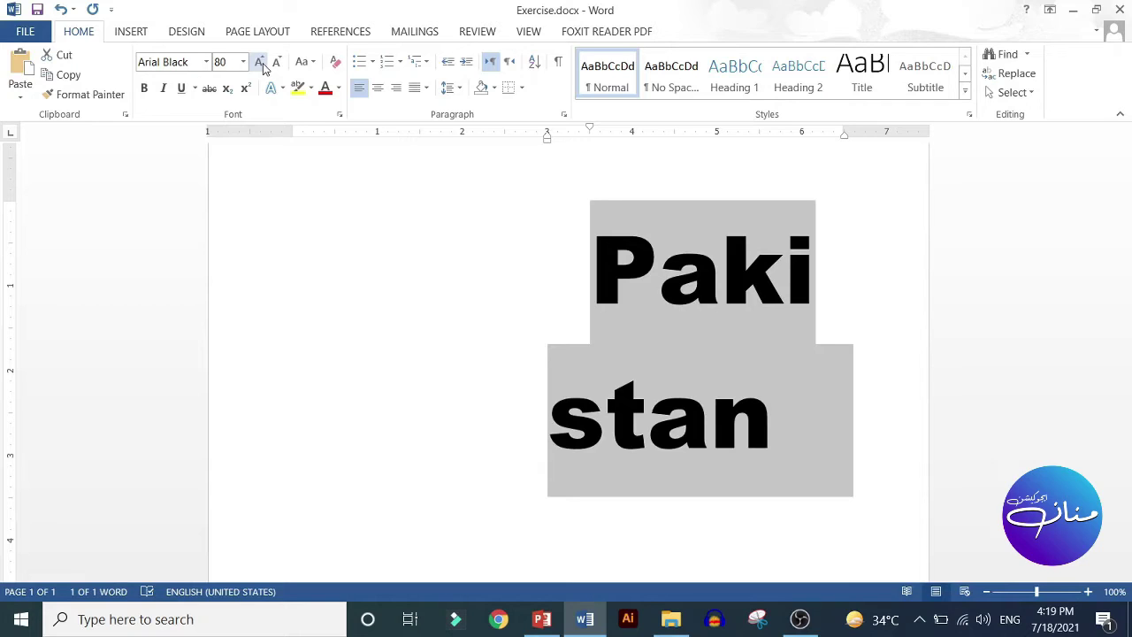
- Enlarge Pakistan to 170 pt with Ctrl+Shift+>, then shrink it to 26 pt with Ctrl+Shift+<
key(ctrl+shift+period)
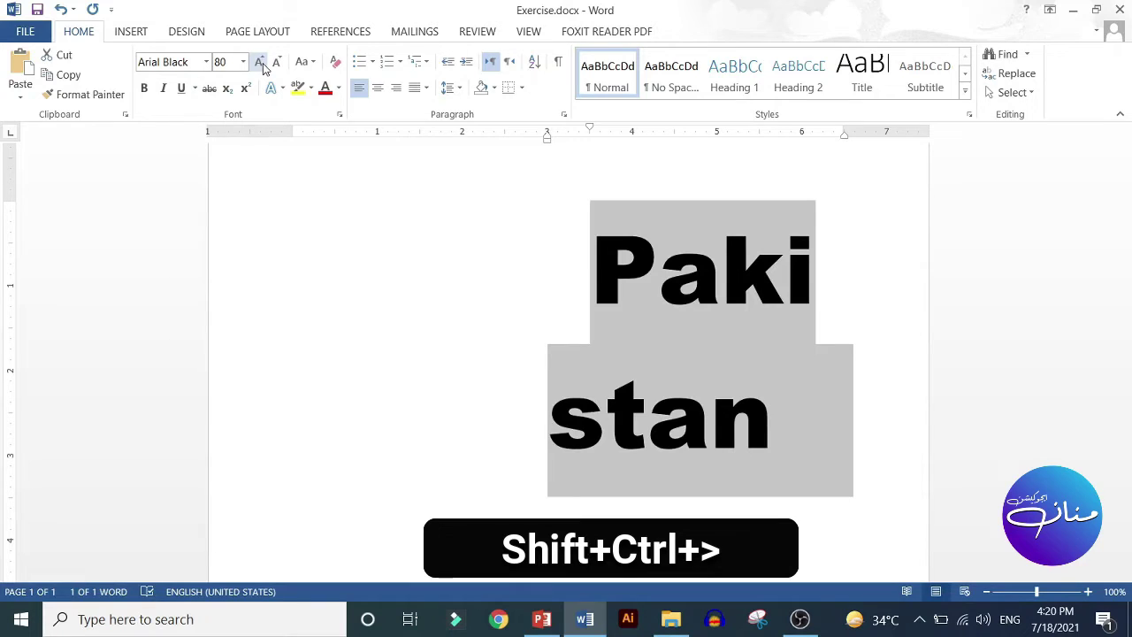
key(ctrl+shift+period)
key(ctrl+shift+period)
key(ctrl+shift+period)
key(ctrl+shift+period)
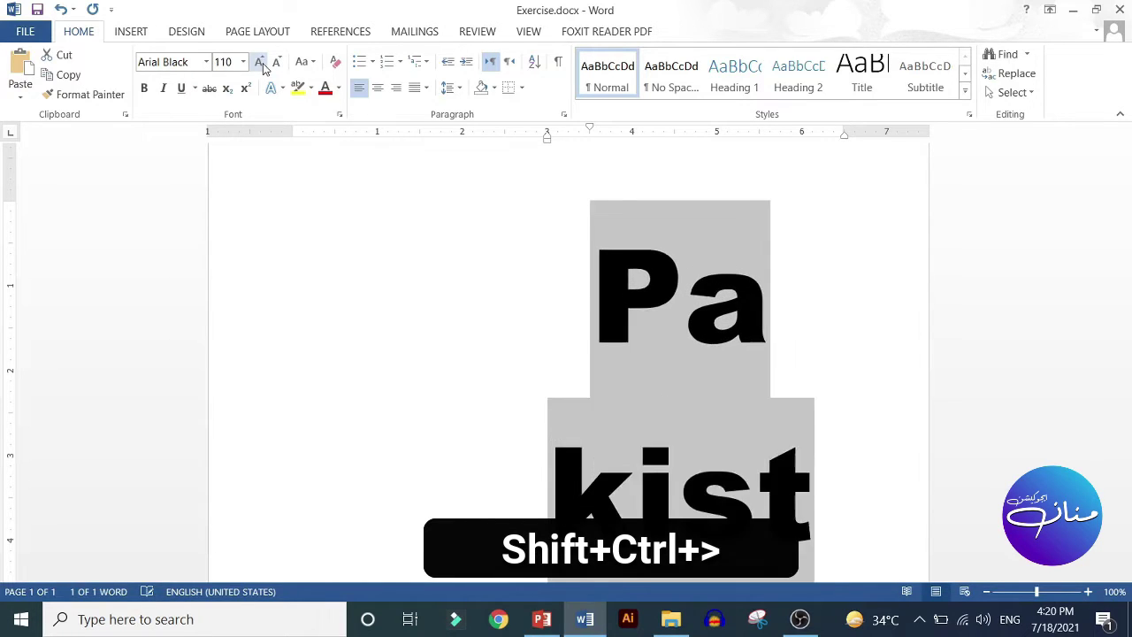
key(ctrl+shift+period)
key(ctrl+shift+period)
key(ctrl+shift+period)
key(ctrl+shift+period)
key(ctrl+shift+period)
key(ctrl+shift+period)
key(ctrl+shift+period)
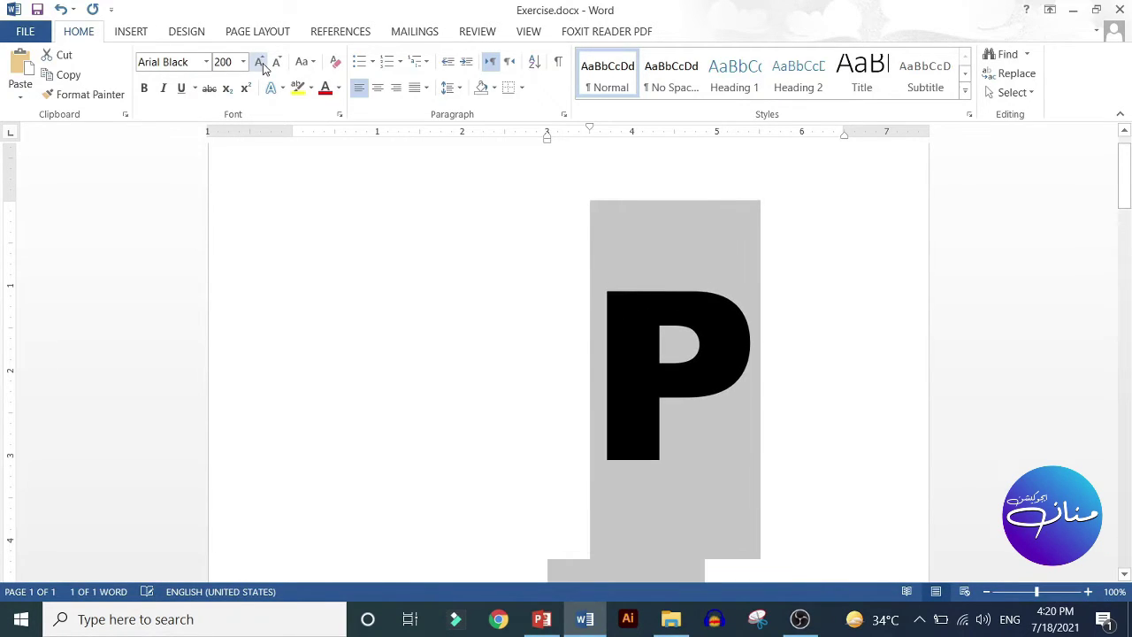
key(ctrl+shift+comma)
key(ctrl+shift+comma)
key(ctrl+shift+comma)
key(ctrl+shift+comma)
key(ctrl+shift+comma)
key(ctrl+shift+comma)
key(ctrl+shift+comma)
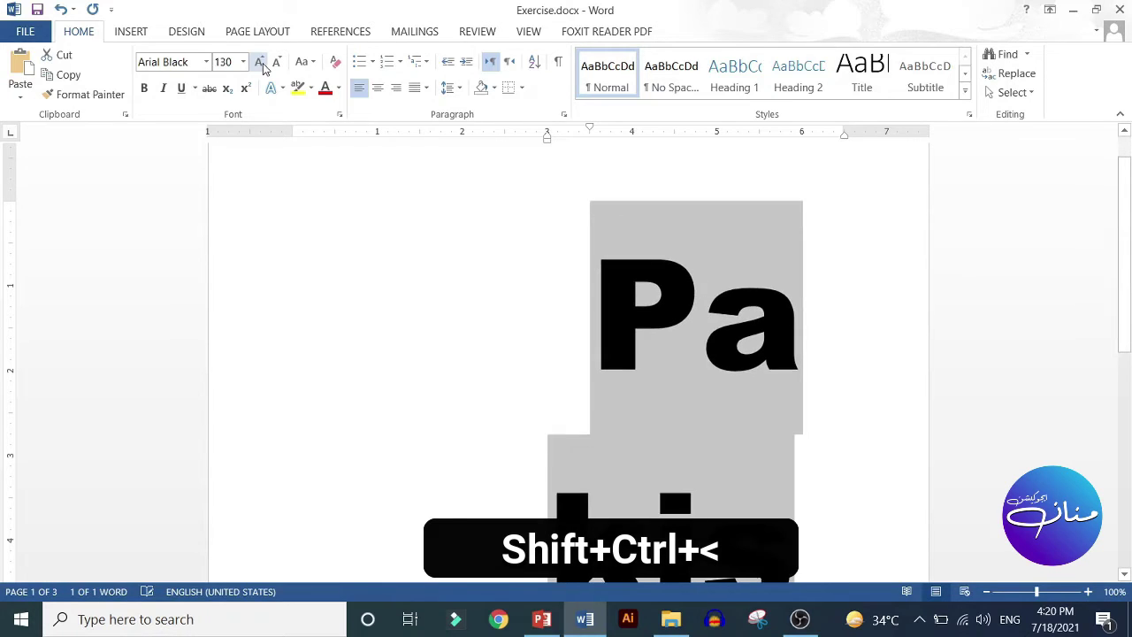
key(ctrl+shift+comma)
key(ctrl+shift+comma)
key(ctrl+shift+comma)
key(ctrl+shift+comma)
key(ctrl+shift+comma)
- Grow Pakistan to 72 pt with Grow Font, then shrink it back to 26 pt
click(262, 64)
click(262, 65)
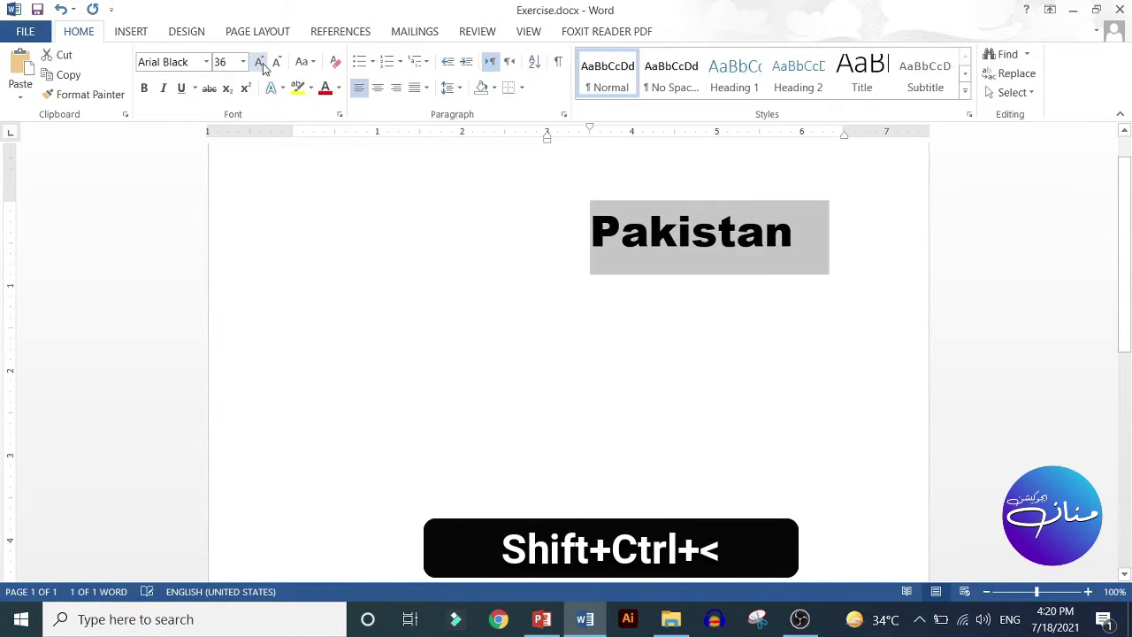
click(262, 65)
click(262, 65)
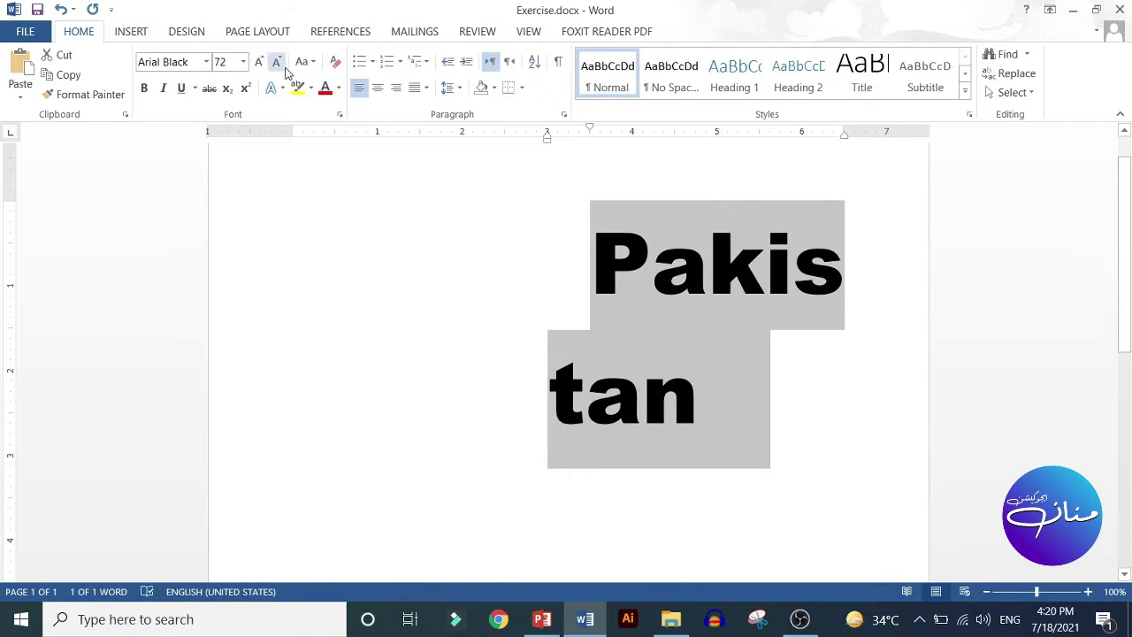
click(277, 64)
click(278, 63)
click(278, 63)
click(278, 63)
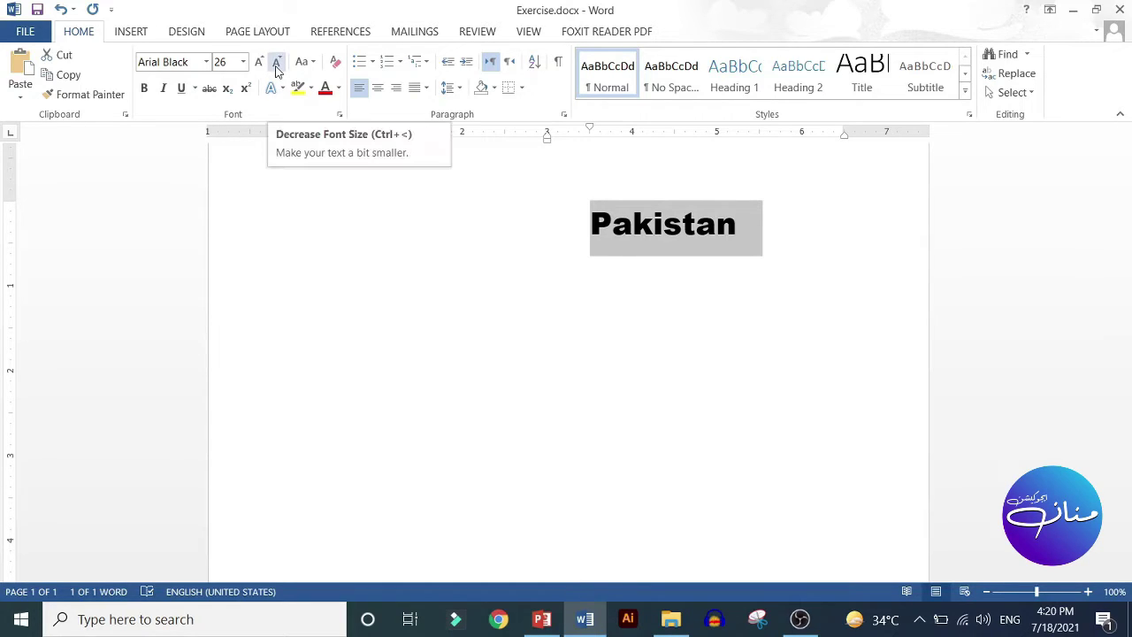
key(ctrl+shift+comma)
click(778, 237)
click(259, 62)
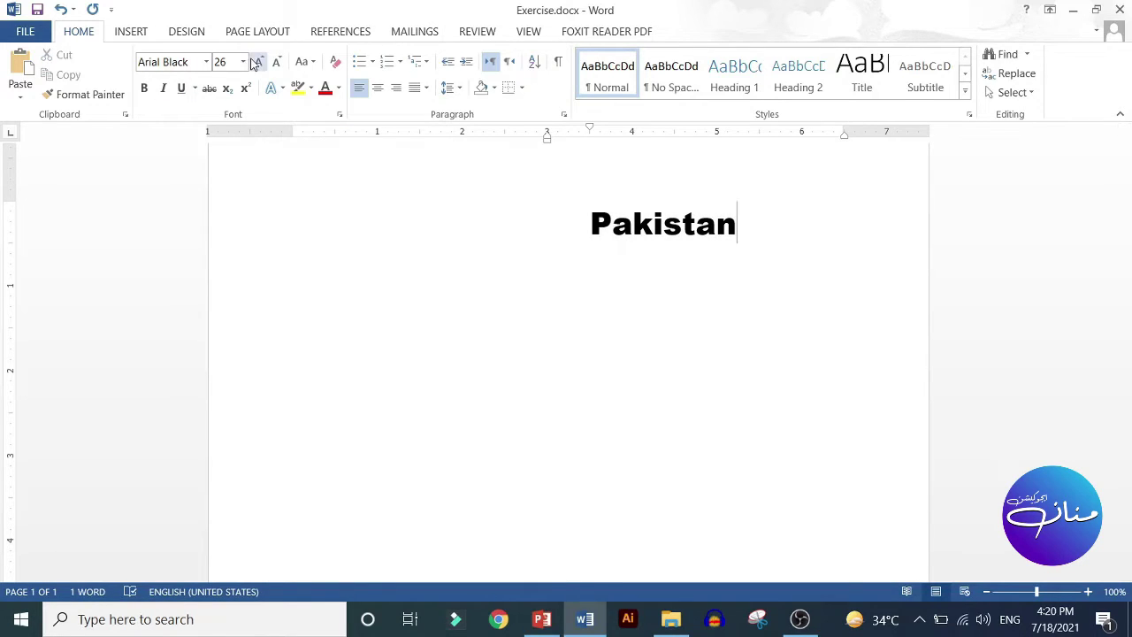
click(260, 62)
click(260, 62)
click(260, 62)
click(260, 62)
click(259, 62)
click(260, 62)
click(259, 62)
click(260, 62)
click(259, 62)
click(259, 62)
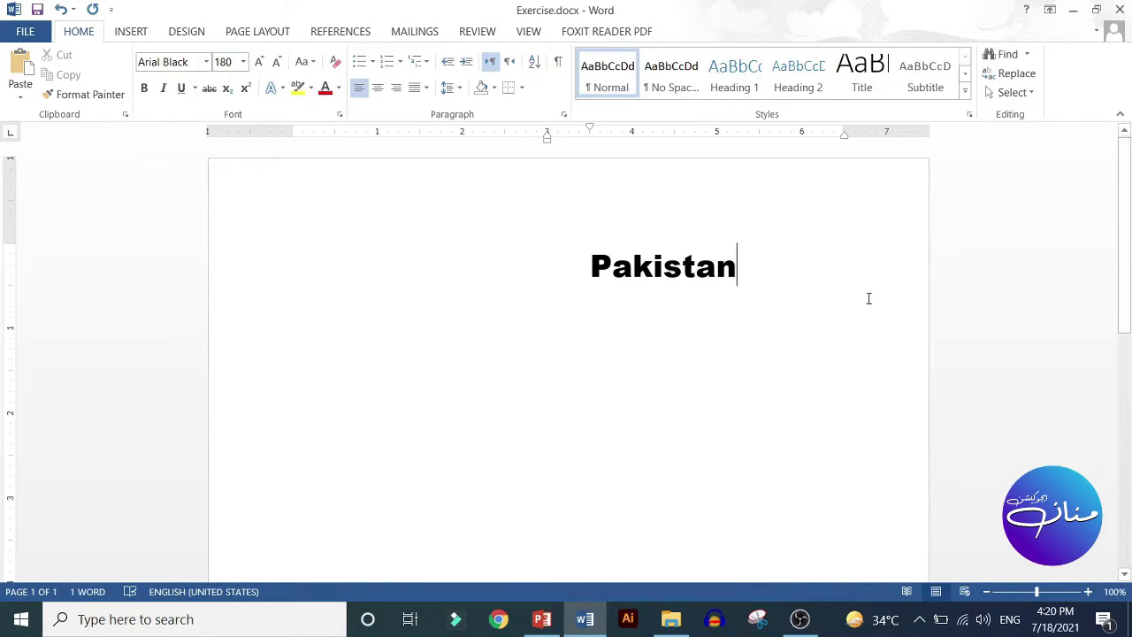
drag(746, 269, 584, 276)
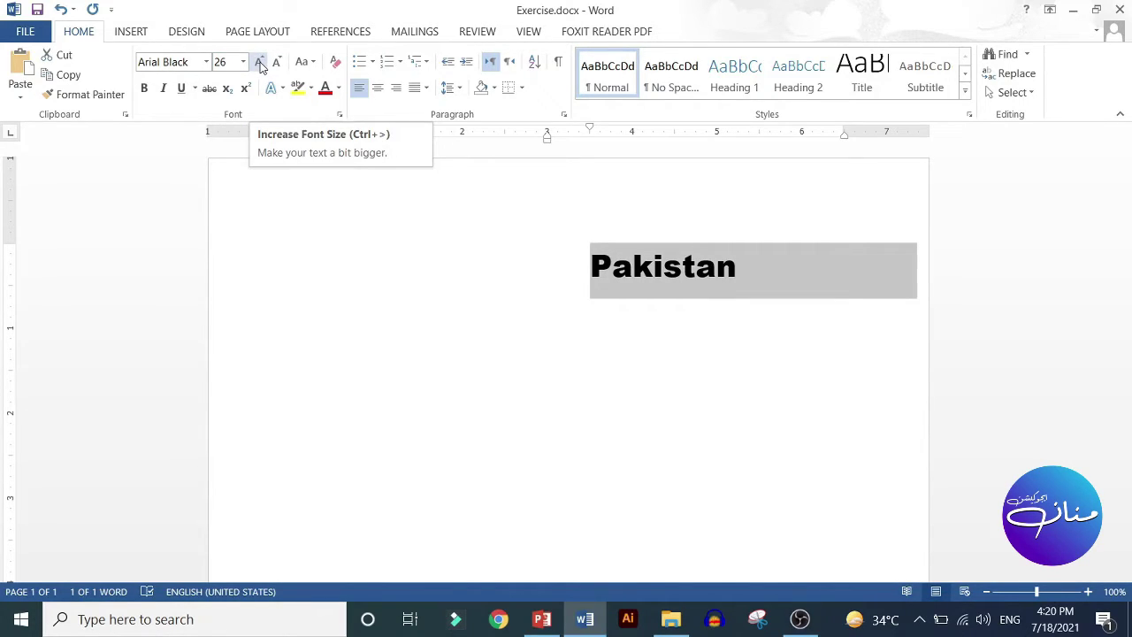
click(261, 67)
click(261, 67)
click(261, 67)
click(261, 67)
click(261, 67)
click(261, 68)
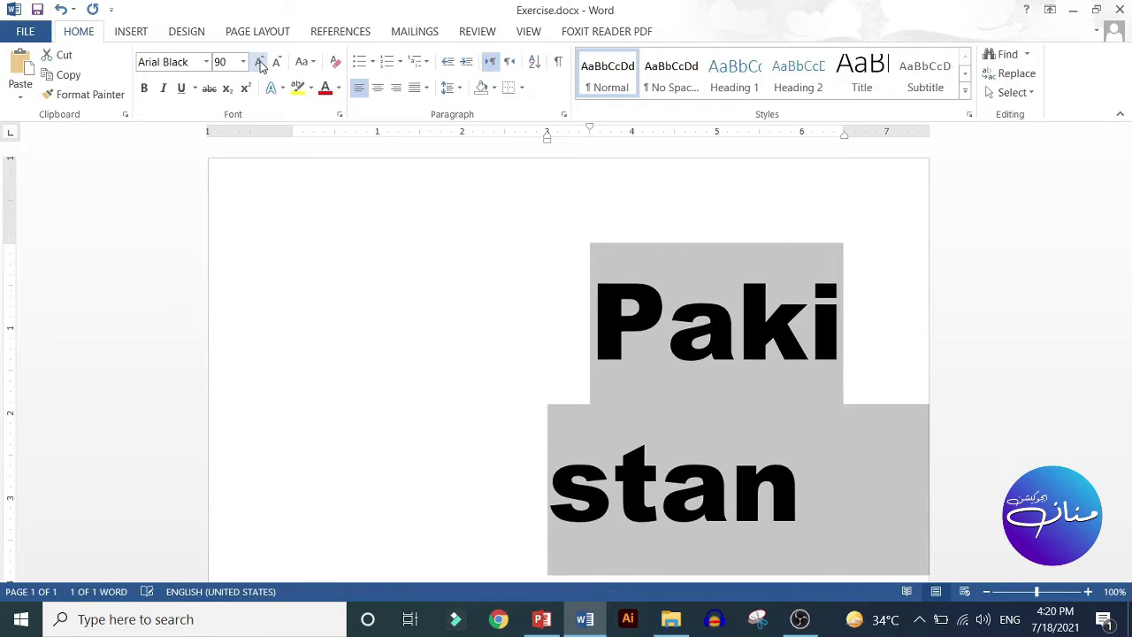
click(277, 67)
click(277, 67)
click(277, 67)
click(277, 68)
click(277, 67)
click(277, 67)
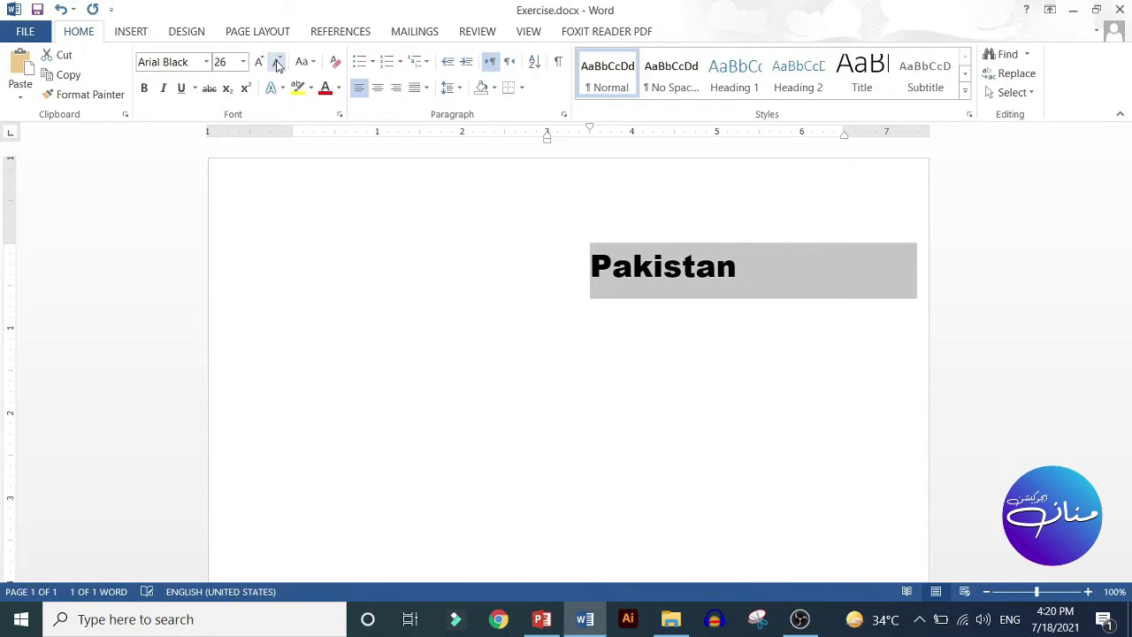
click(339, 278)
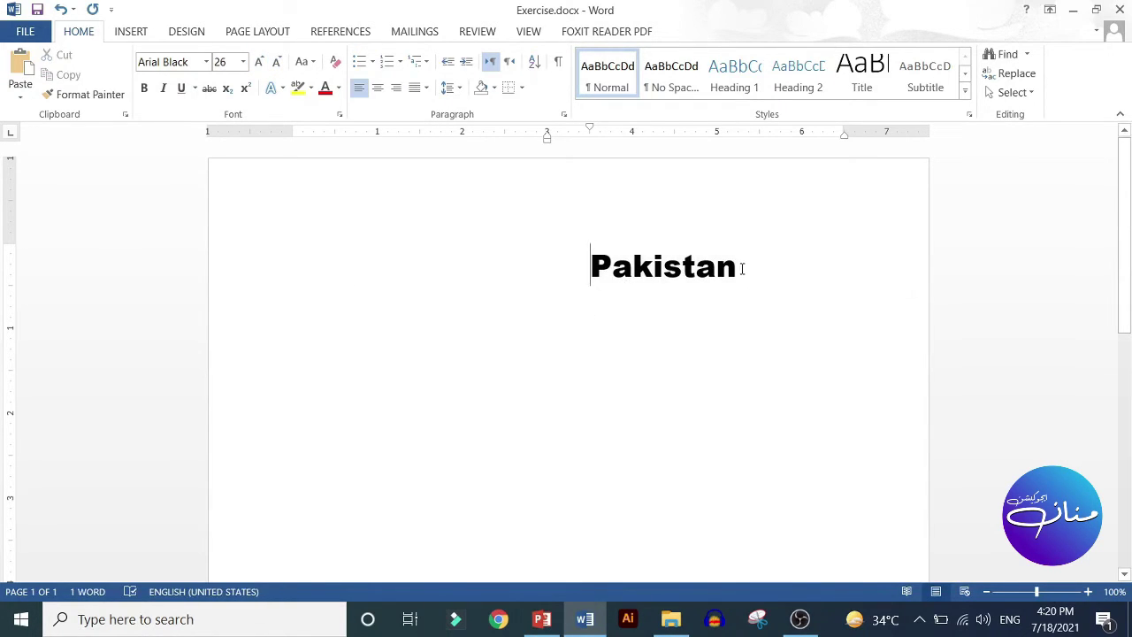
drag(742, 269, 569, 267)
click(156, 62)
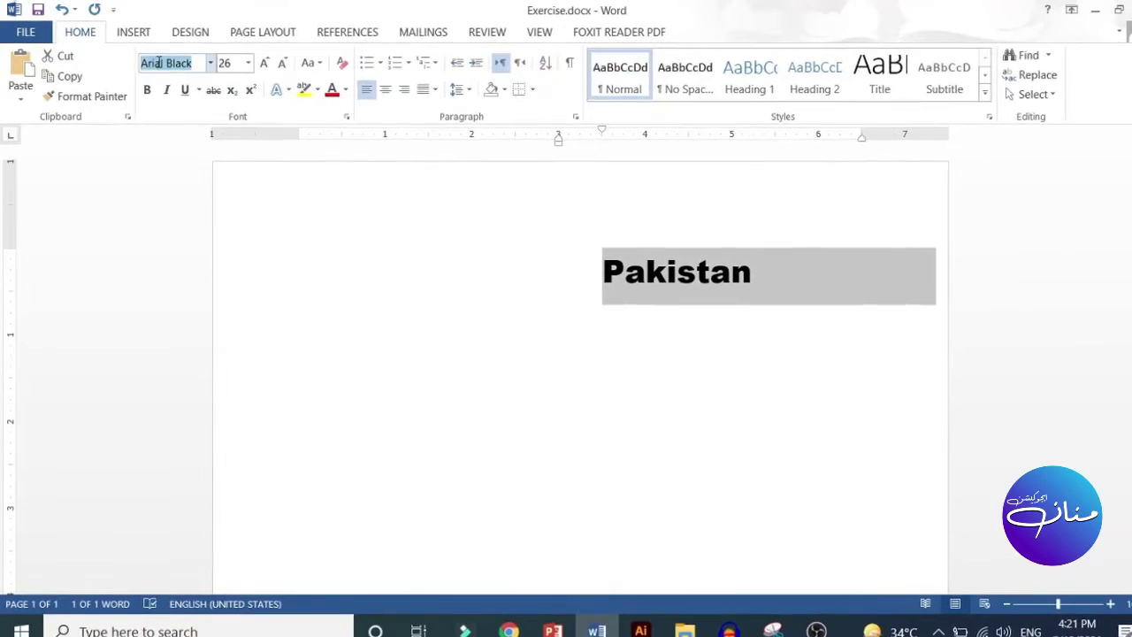
- Confirm Pakistan stays Arial Black at 26 pt using the font and size lists
click(210, 63)
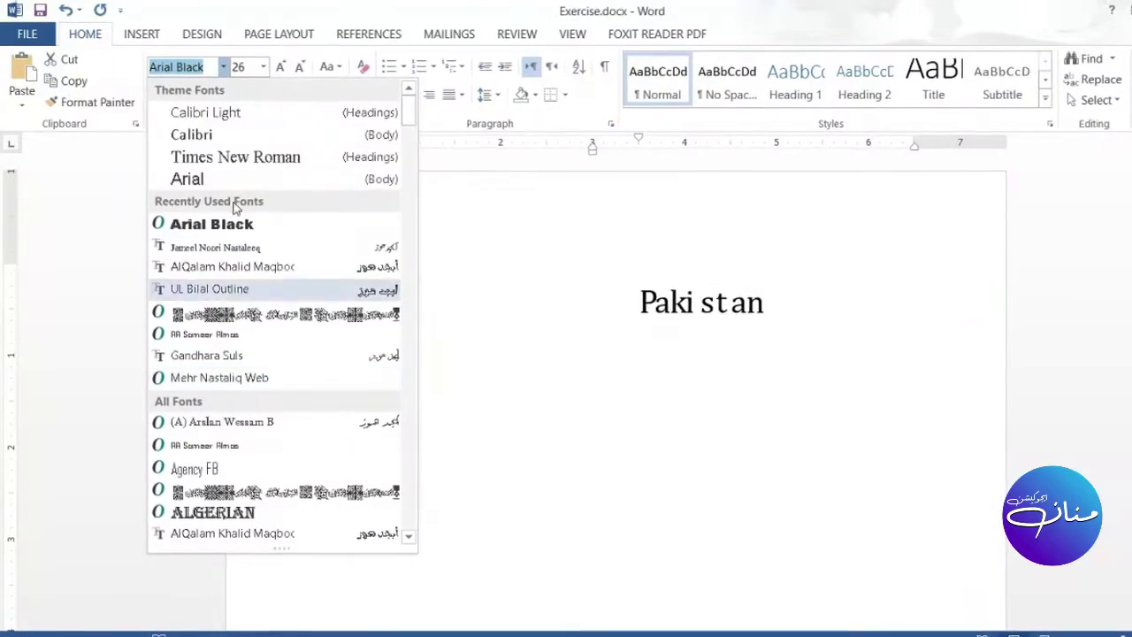
click(263, 67)
click(262, 68)
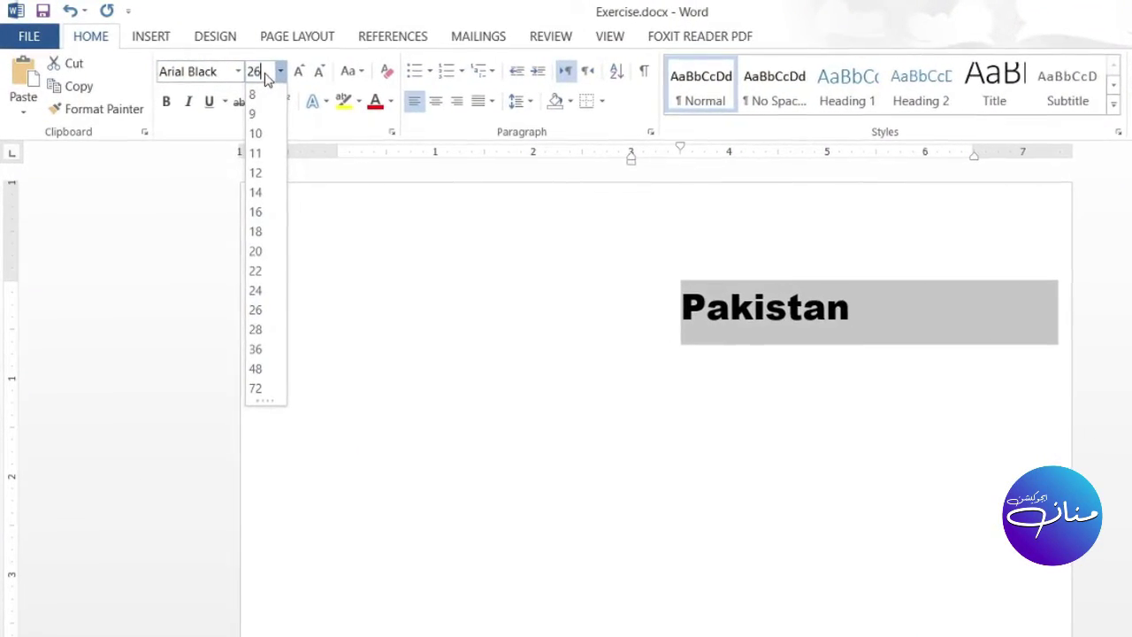
click(279, 71)
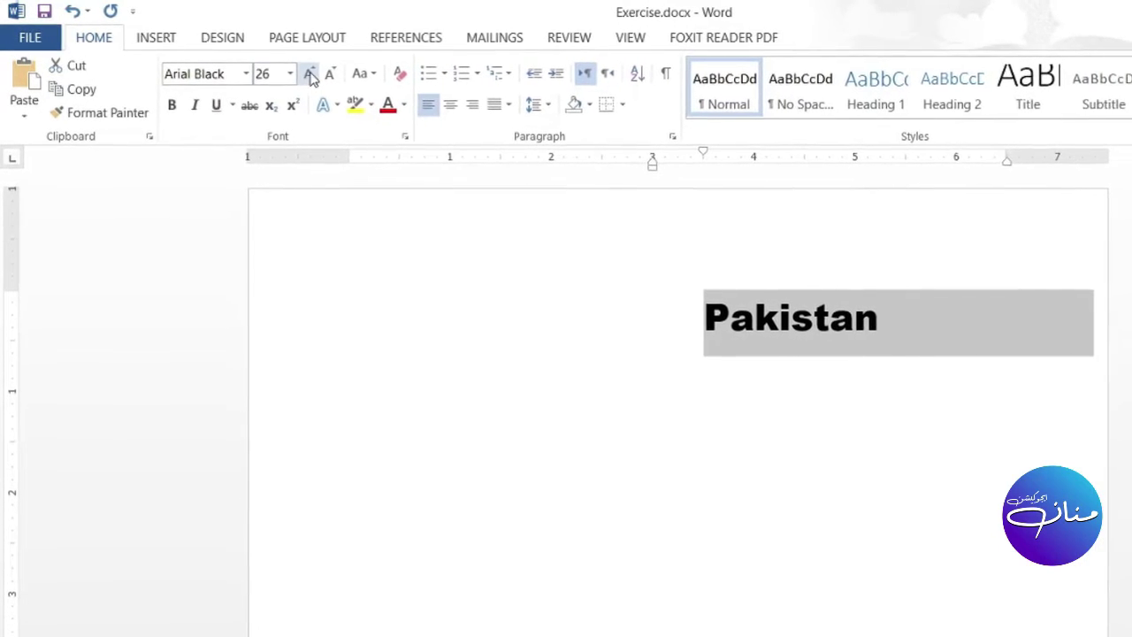
- Grow Pakistan to 72 pt, shrink it to 28 pt, then deselect it
click(309, 75)
click(308, 75)
click(308, 74)
click(309, 74)
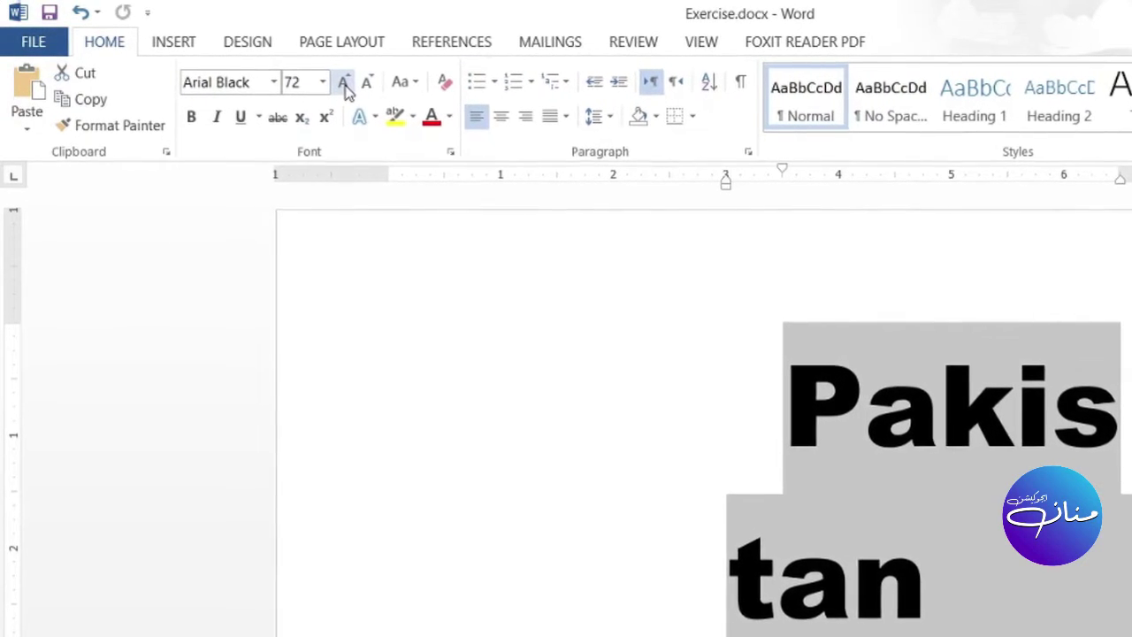
click(369, 88)
click(369, 88)
click(369, 88)
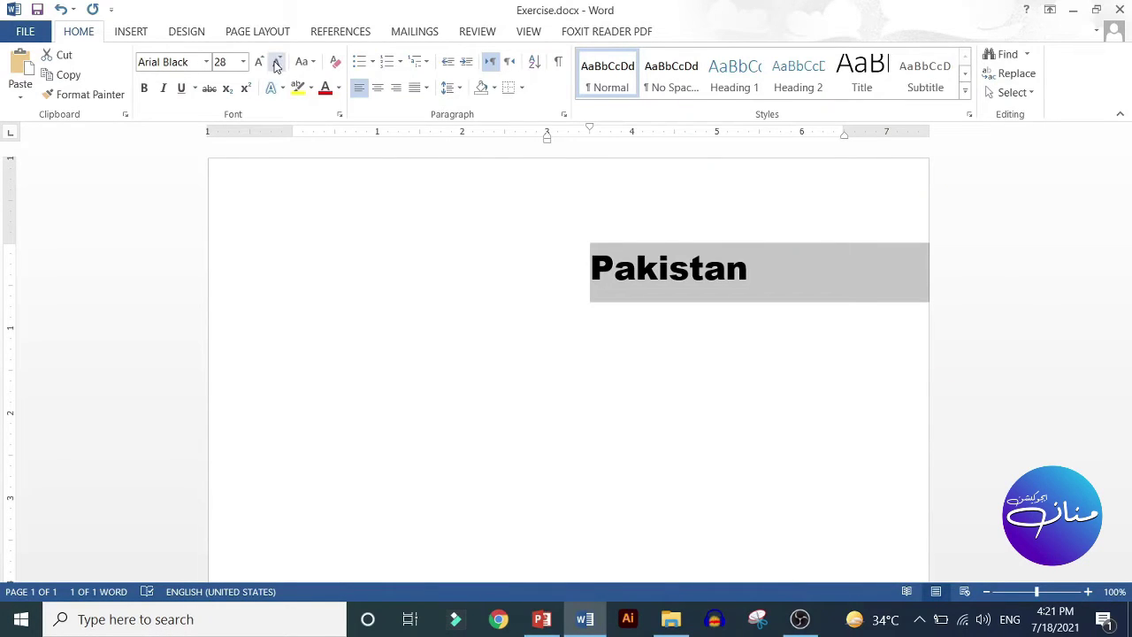
click(242, 62)
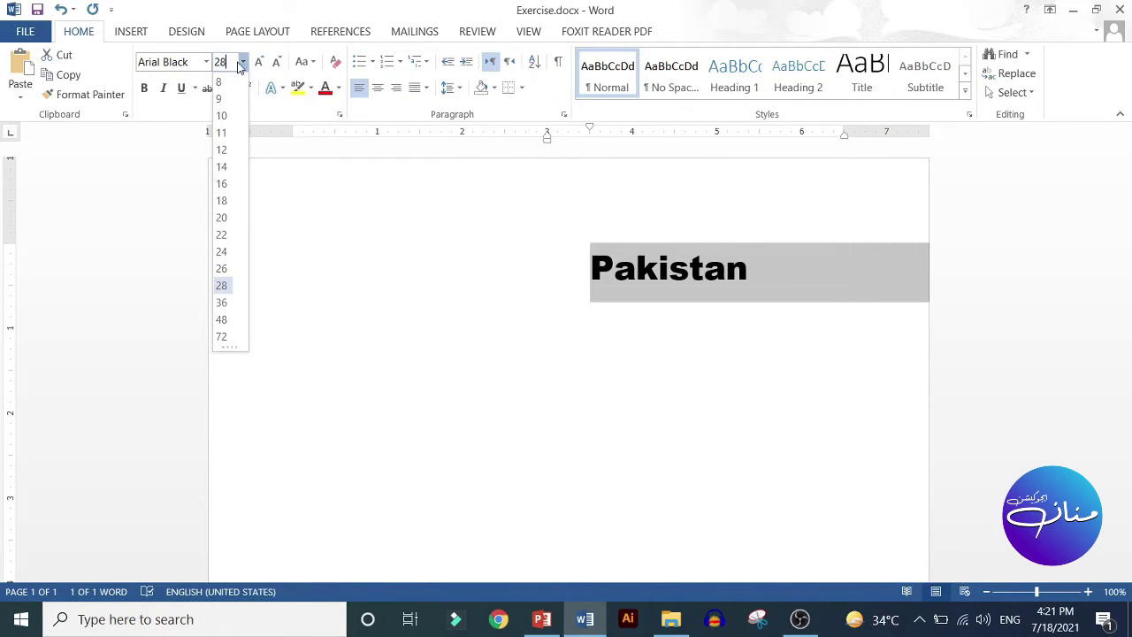
click(402, 226)
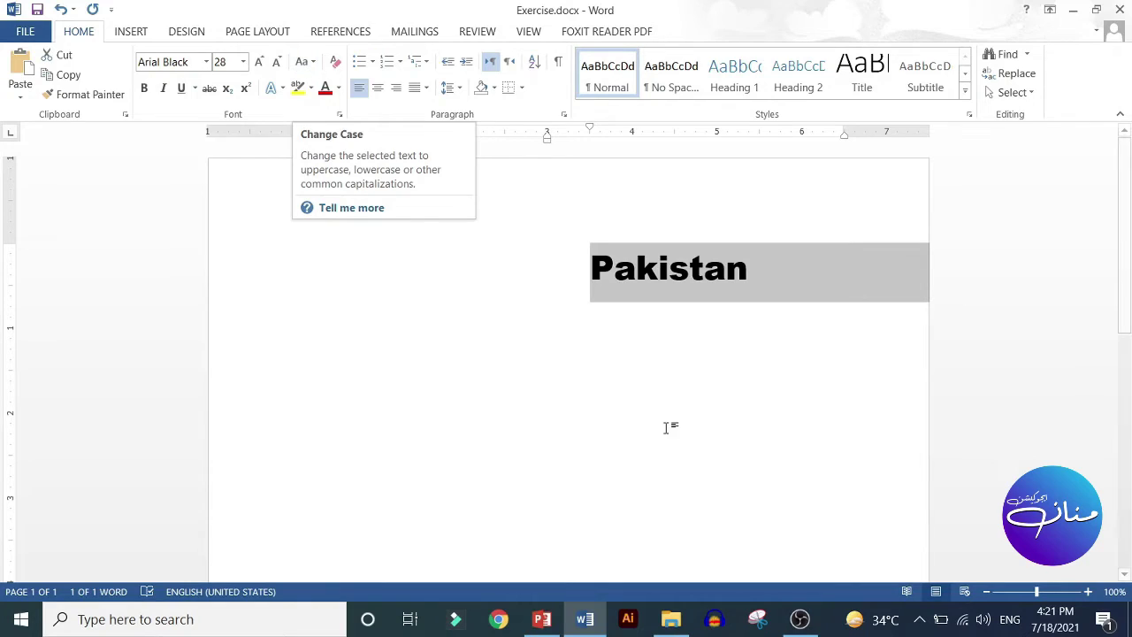
click(617, 296)
mouse_move(758, 267)
mouse_down()
mouse_move(576, 273)
mouse_move(597, 282)
mouse_up()
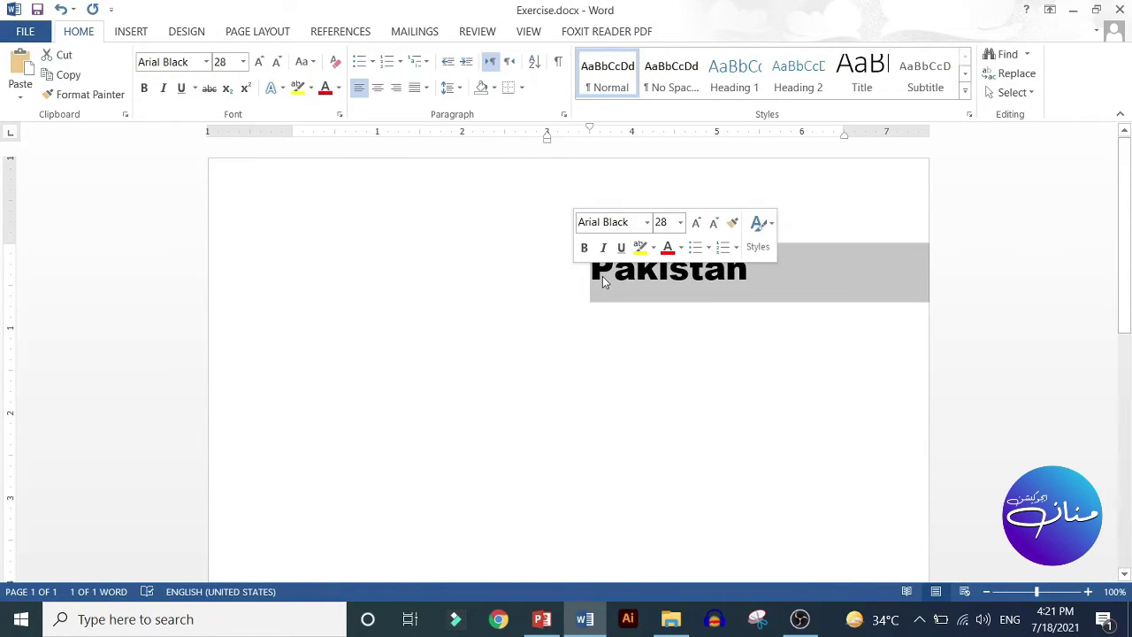
click(574, 270)
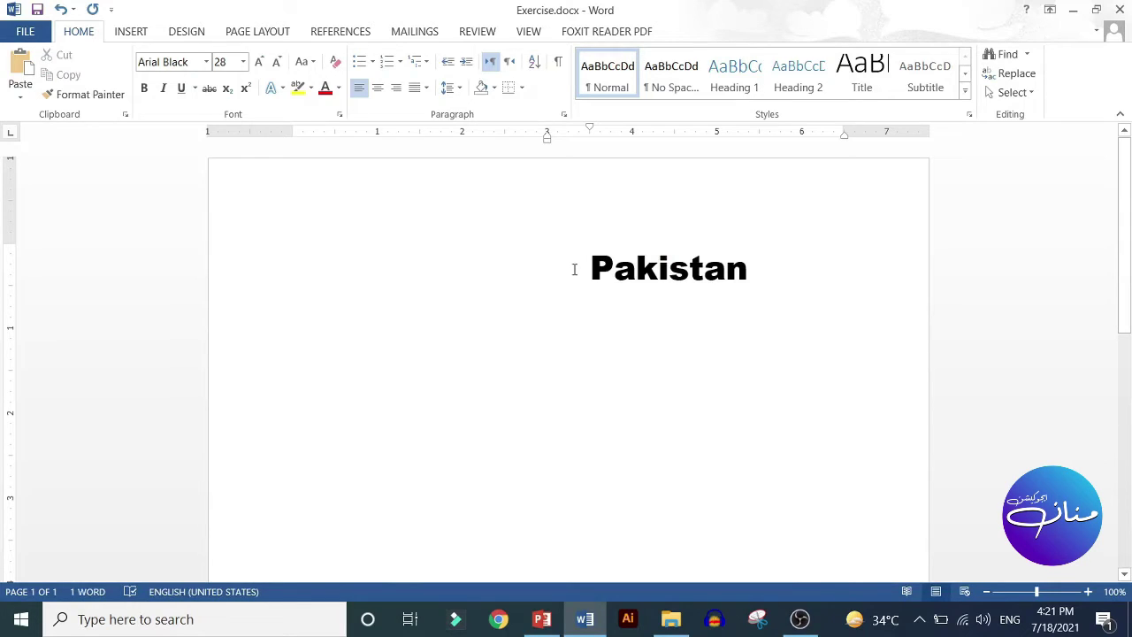
- Remove the line's indent with Ctrl+Q and change Pakistan to all lowercase
key(ctrl+q)
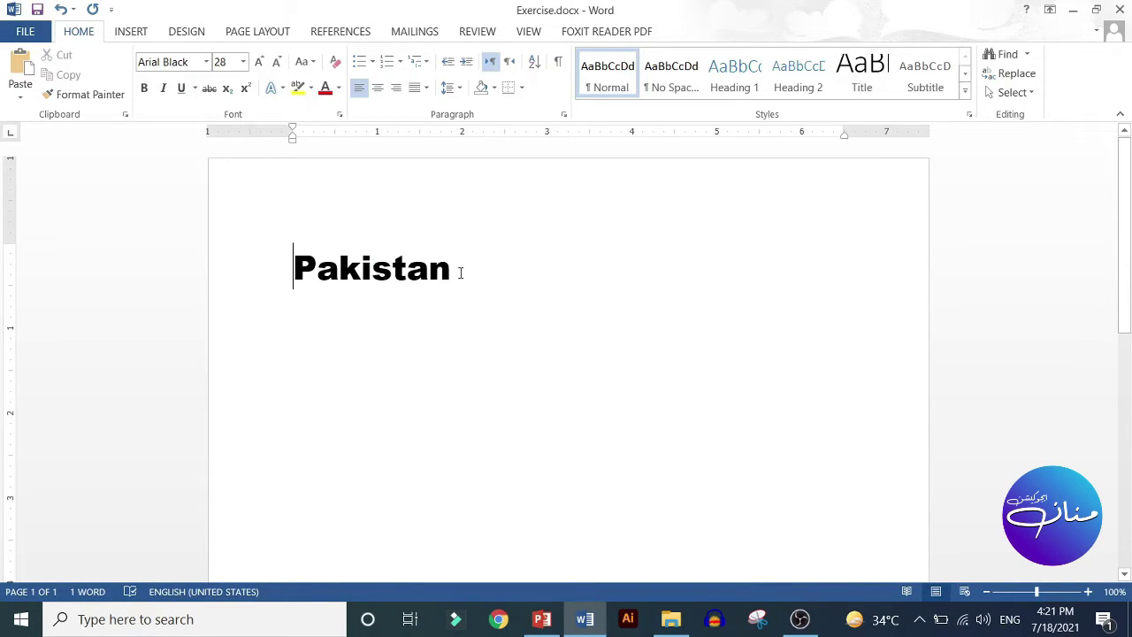
mouse_move(460, 272)
mouse_down()
mouse_move(274, 269)
mouse_move(212, 283)
mouse_up()
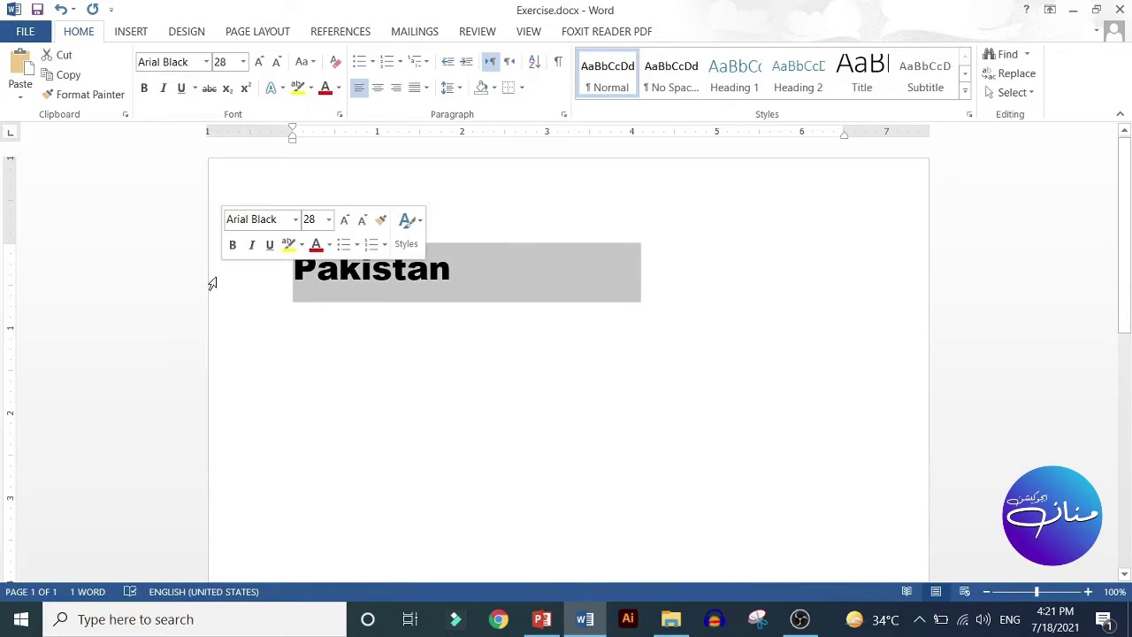
click(314, 62)
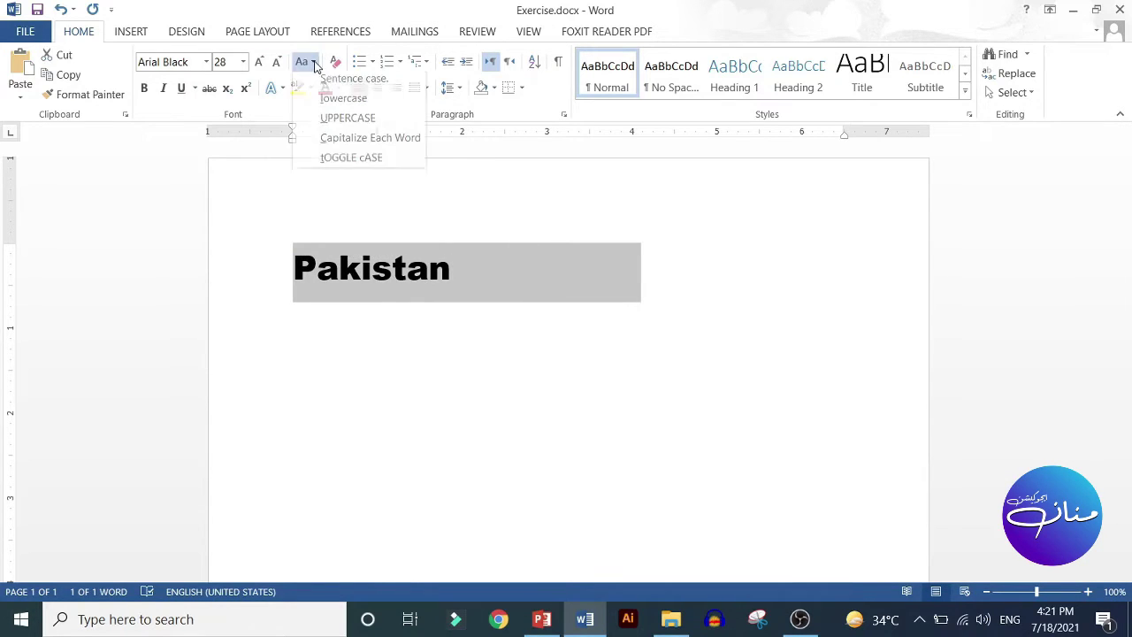
click(340, 103)
click(314, 317)
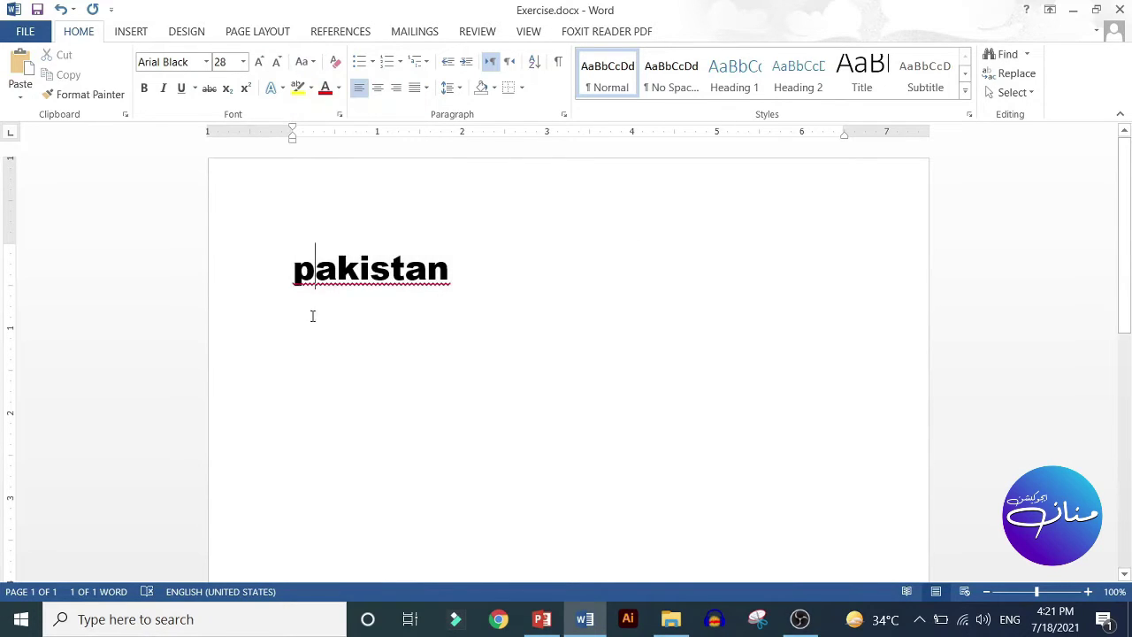
- Switch pakistan to UPPERCASE, then to Capitalize Each Word
drag(456, 280, 258, 263)
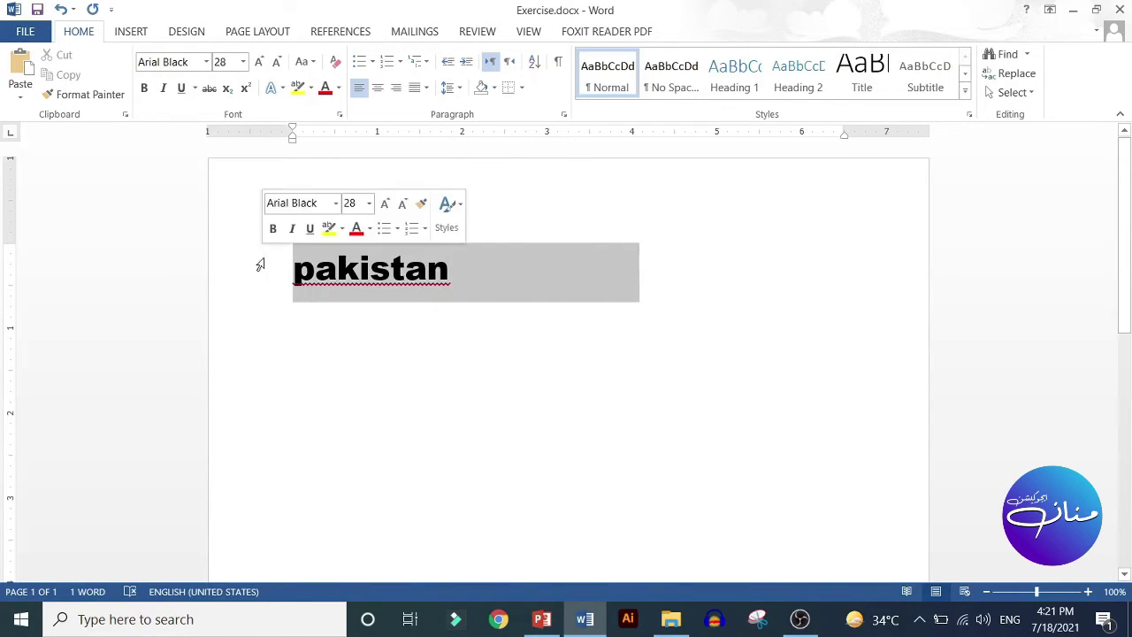
click(314, 62)
click(332, 120)
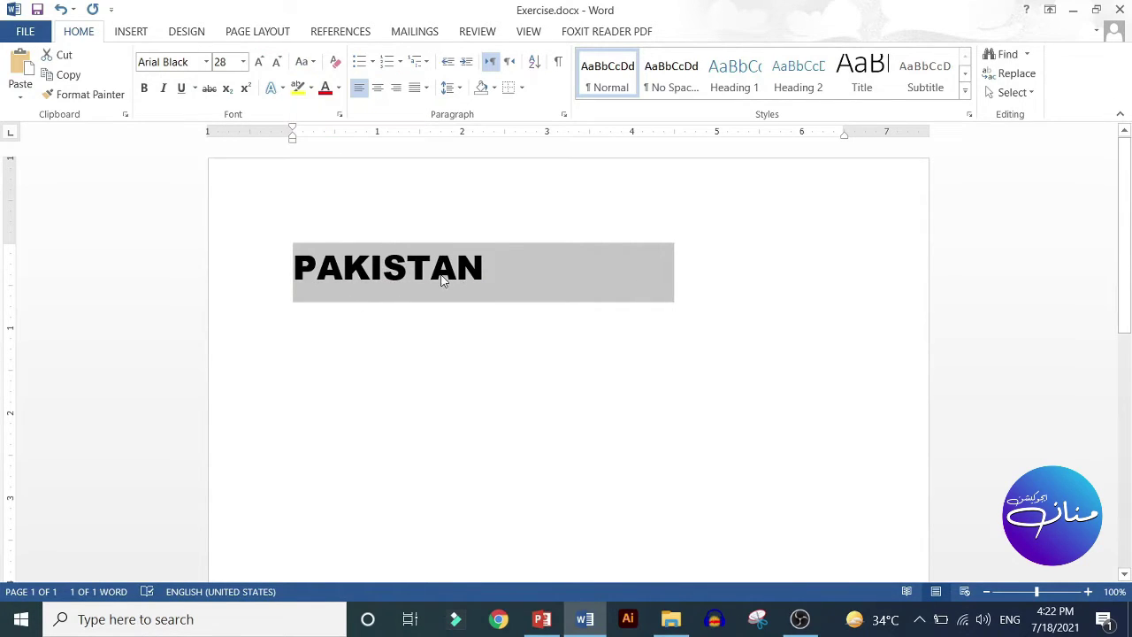
click(314, 62)
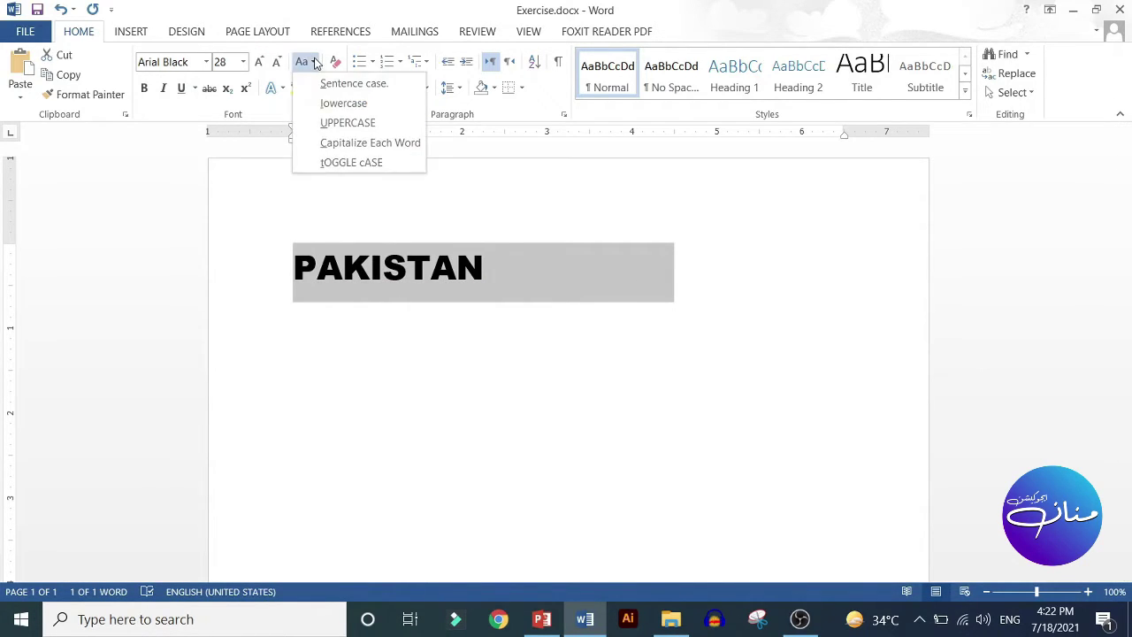
click(342, 150)
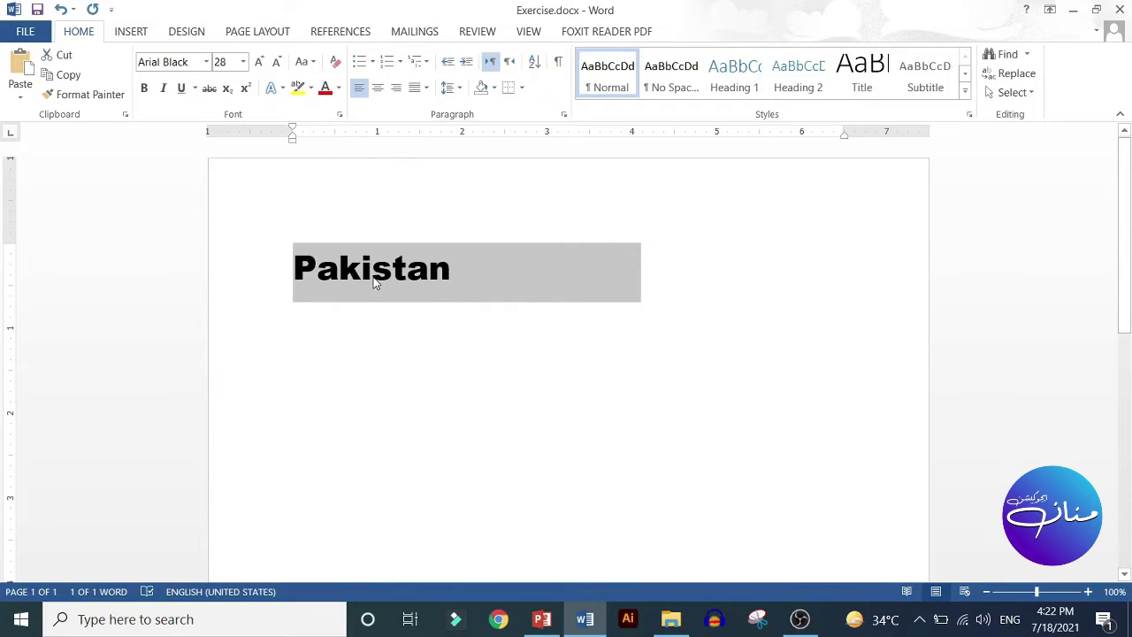
- Type ' is my homeland.' after Pakistan and select the line
click(448, 270)
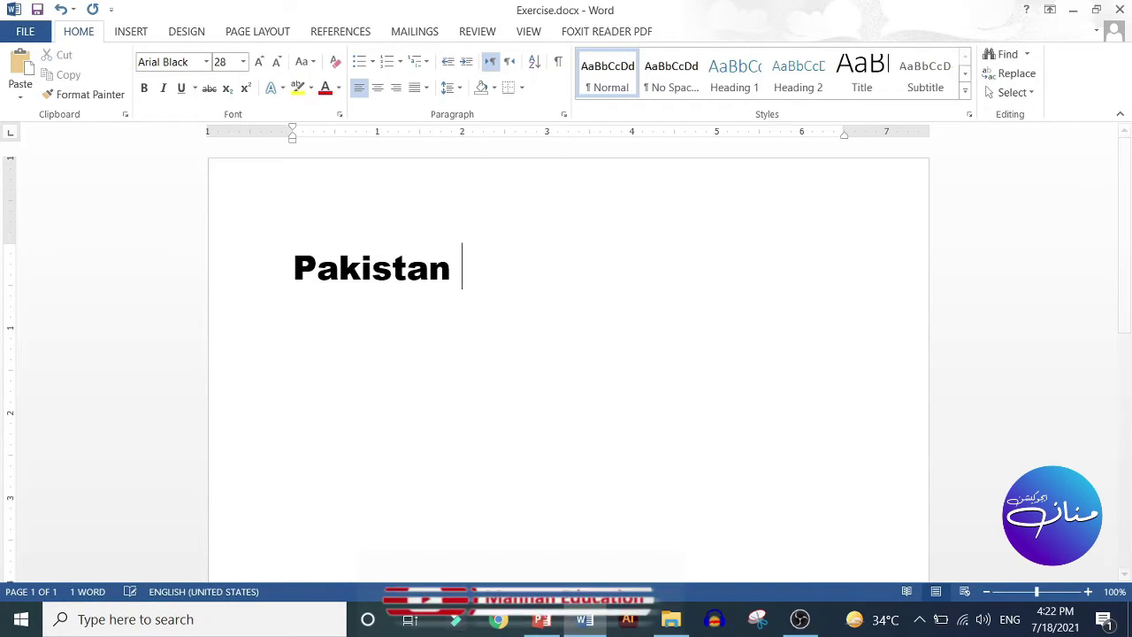
text(I)
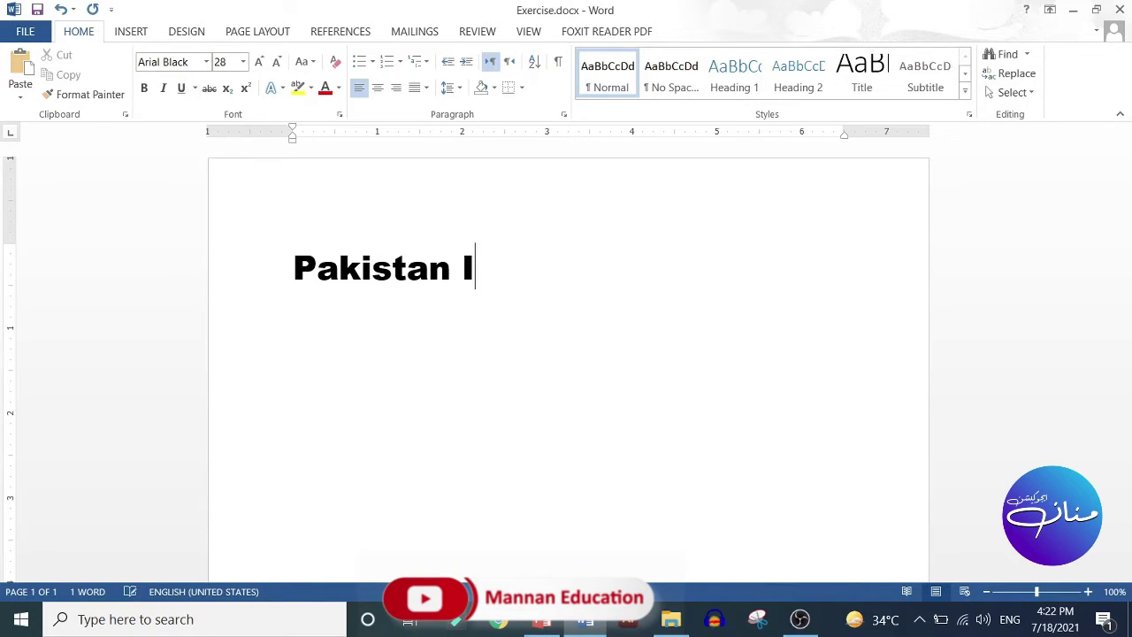
text(s)
key(BackSpace)
key(BackSpace)
text(is m)
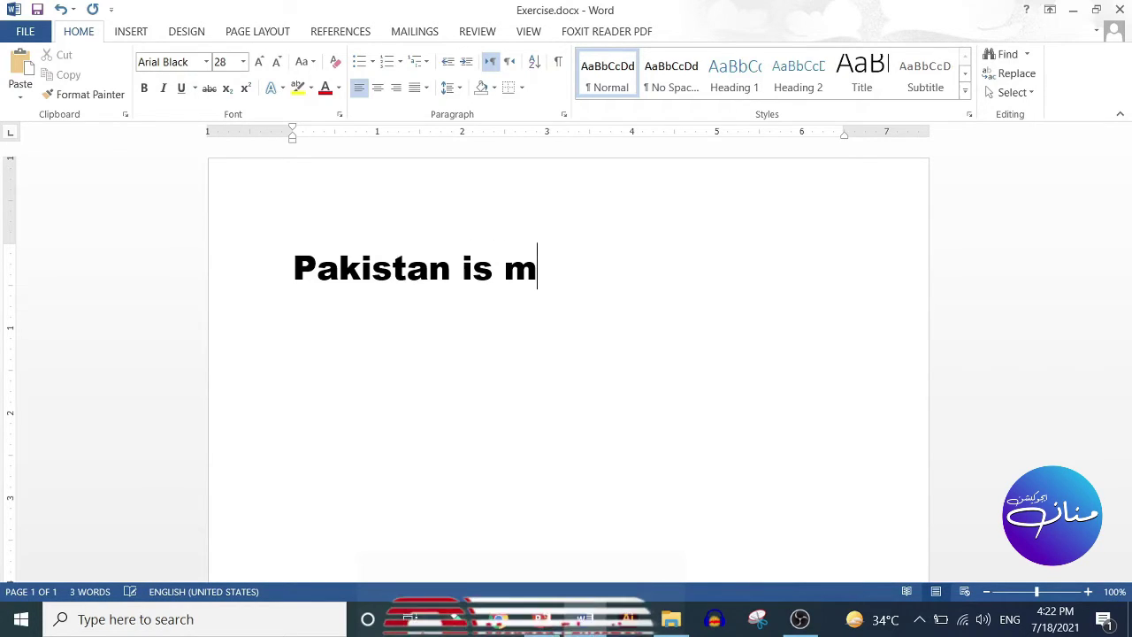
text(y ho)
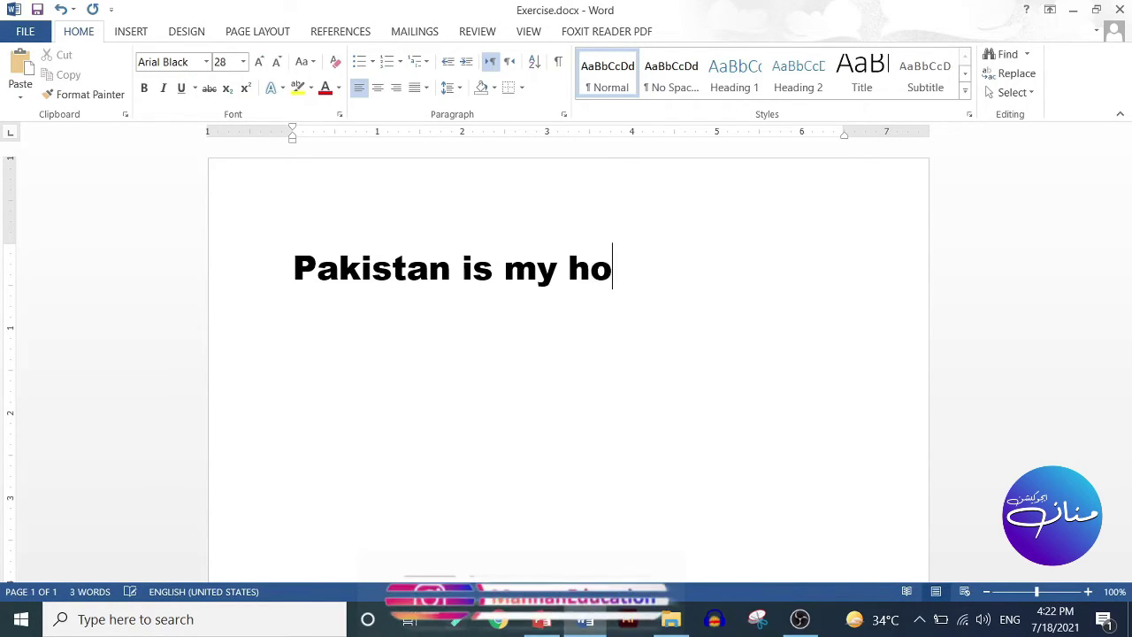
text(meland.)
key(ctrl+a)
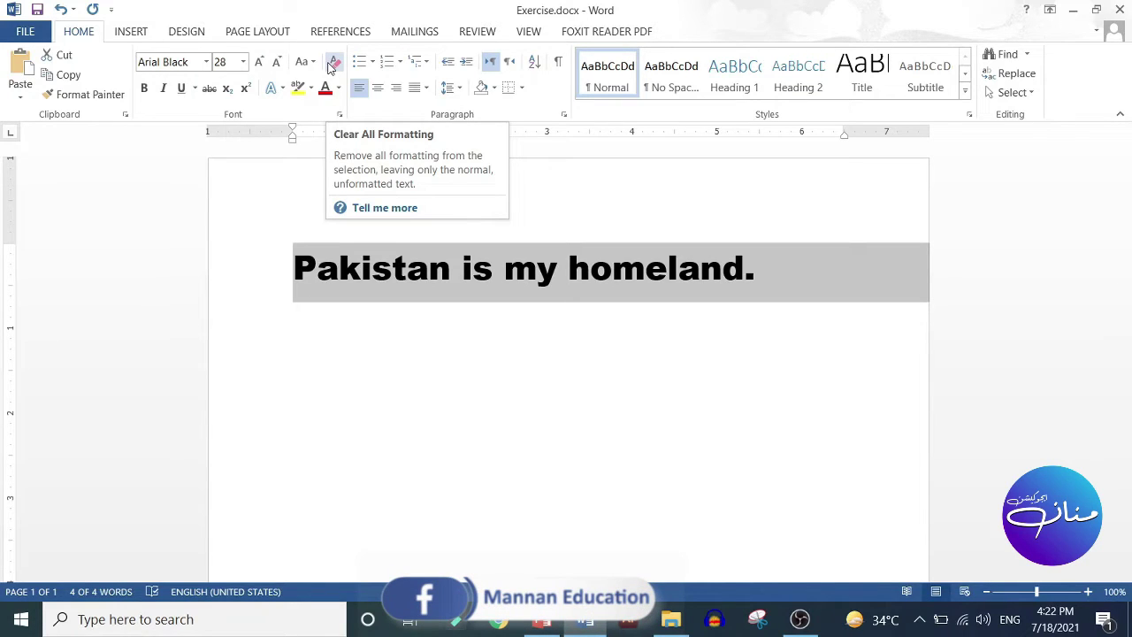
- Retype the first letters of is, my and homeland as capitals I, M and H
click(471, 270)
key(BackSpace)
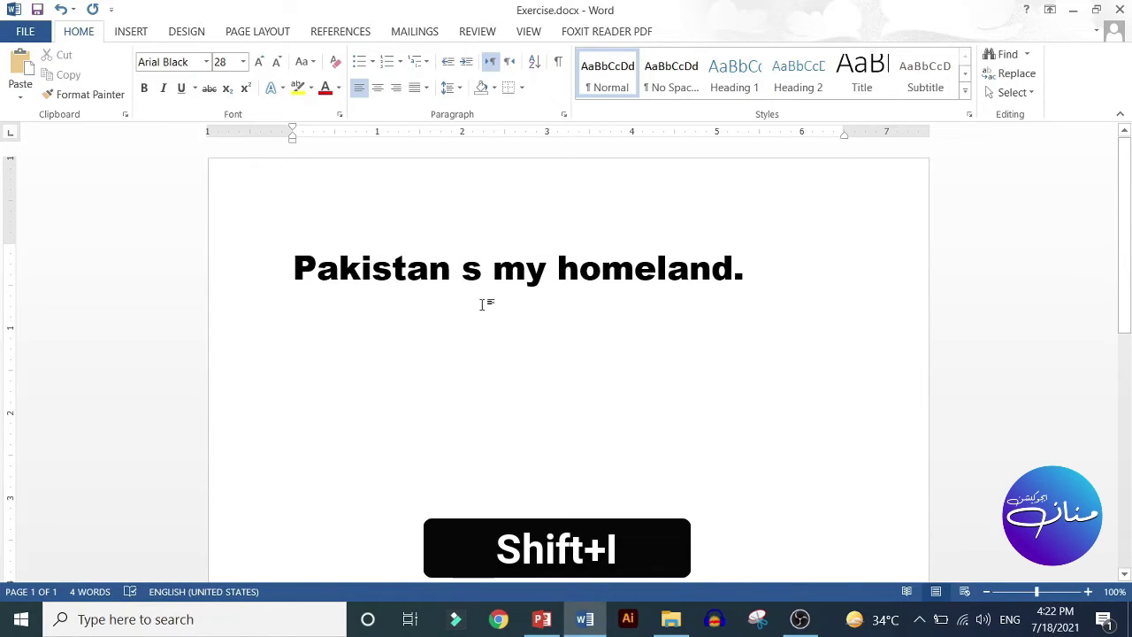
text(I)
key(Right)
key(Right)
key(Right)
key(Right)
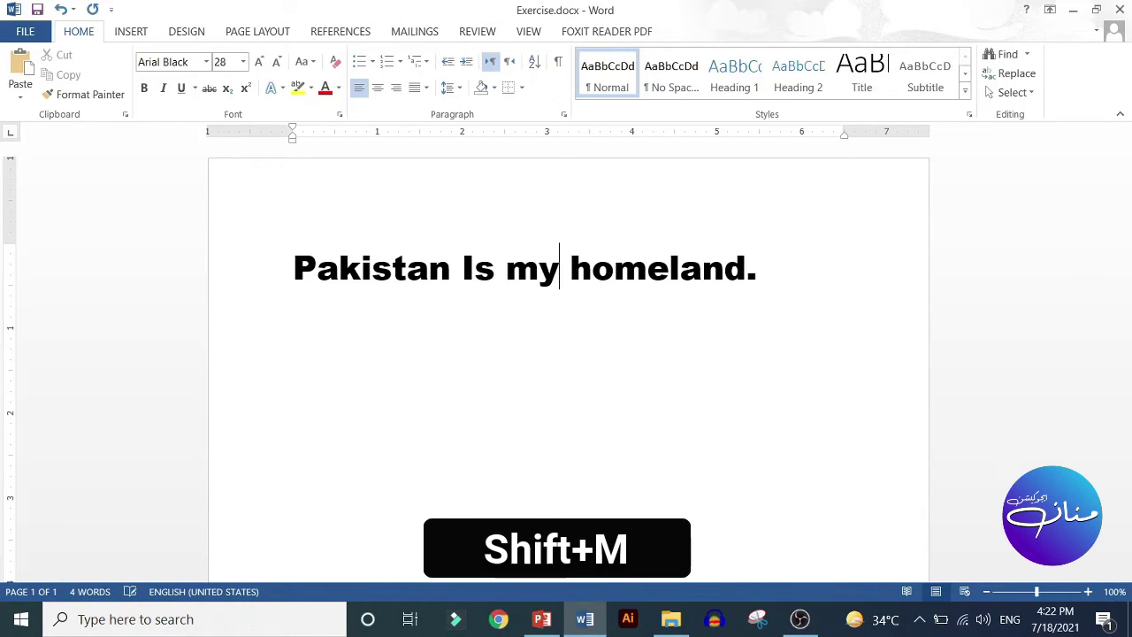
key(Left)
key(BackSpace)
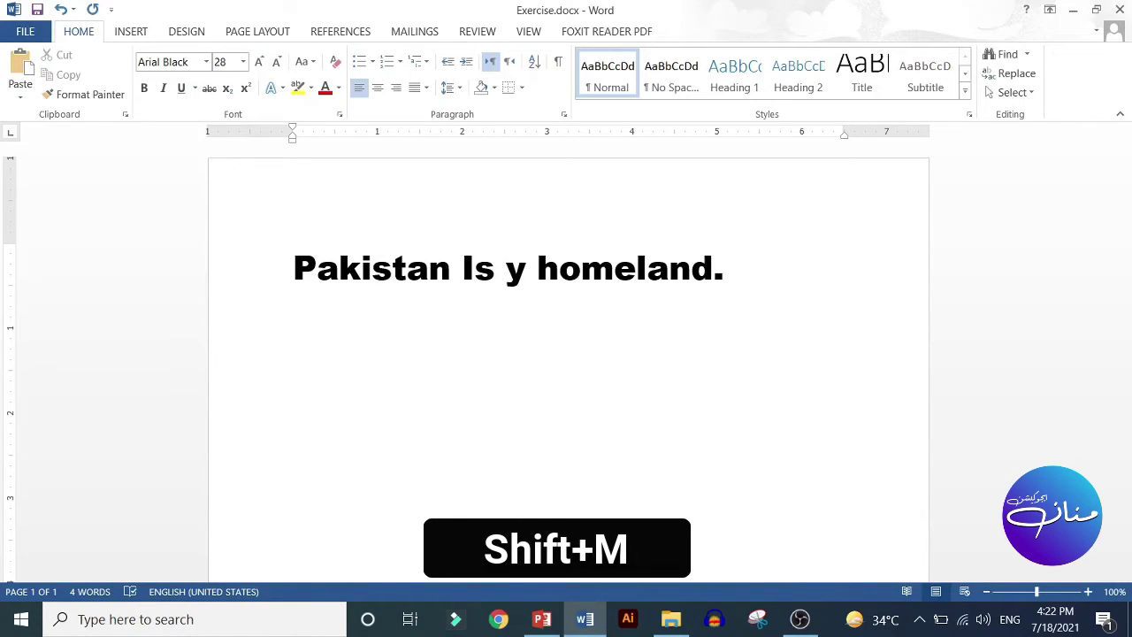
text(M)
key(Right)
key(Right)
key(Right)
key(BackSpace)
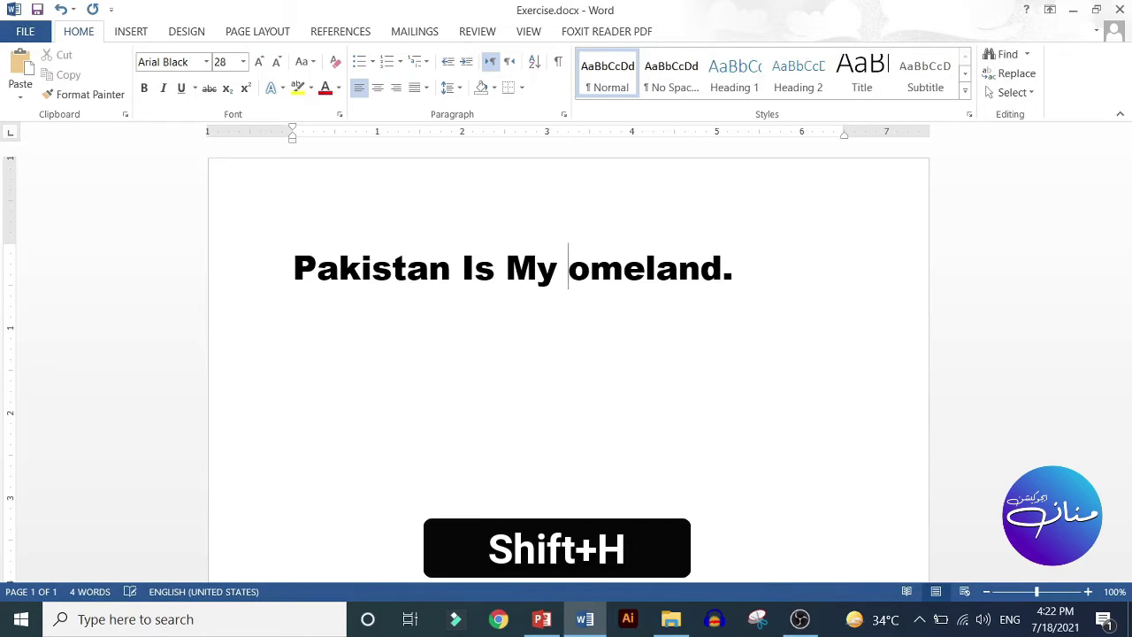
text(H)
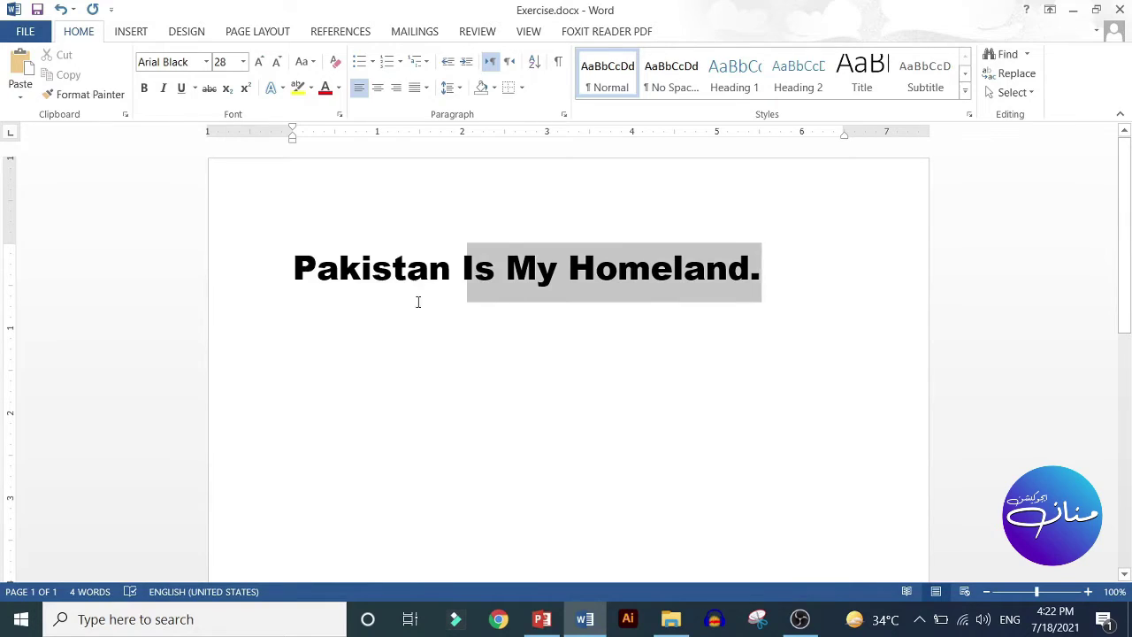
- Apply Sentence case to the heading
drag(765, 280, 303, 291)
click(308, 63)
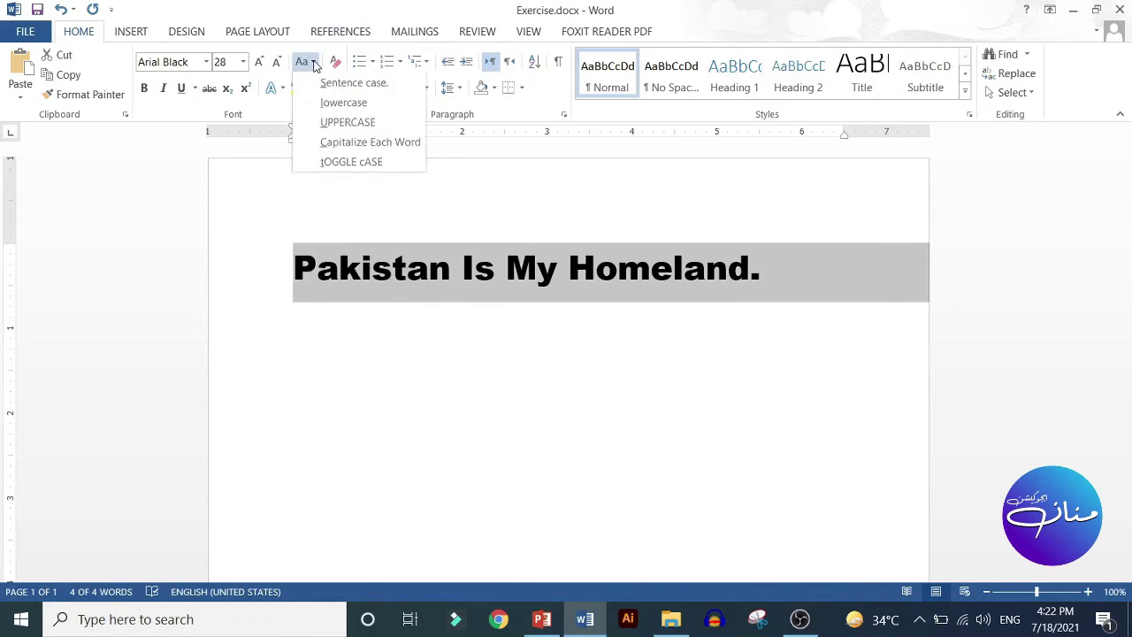
click(324, 81)
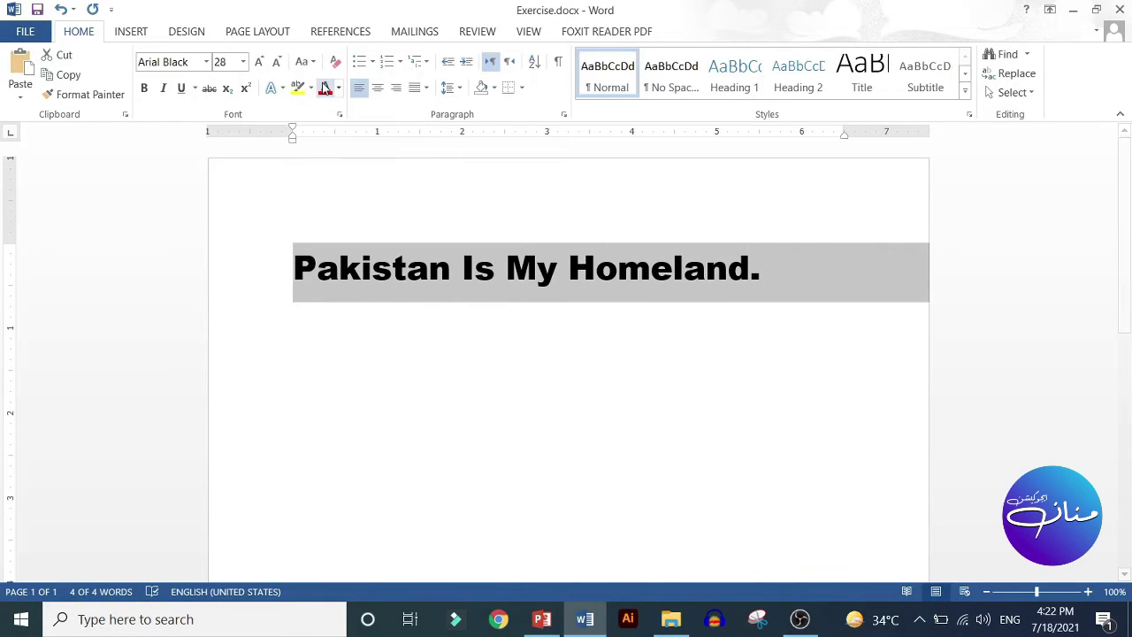
click(346, 323)
drag(310, 274, 790, 274)
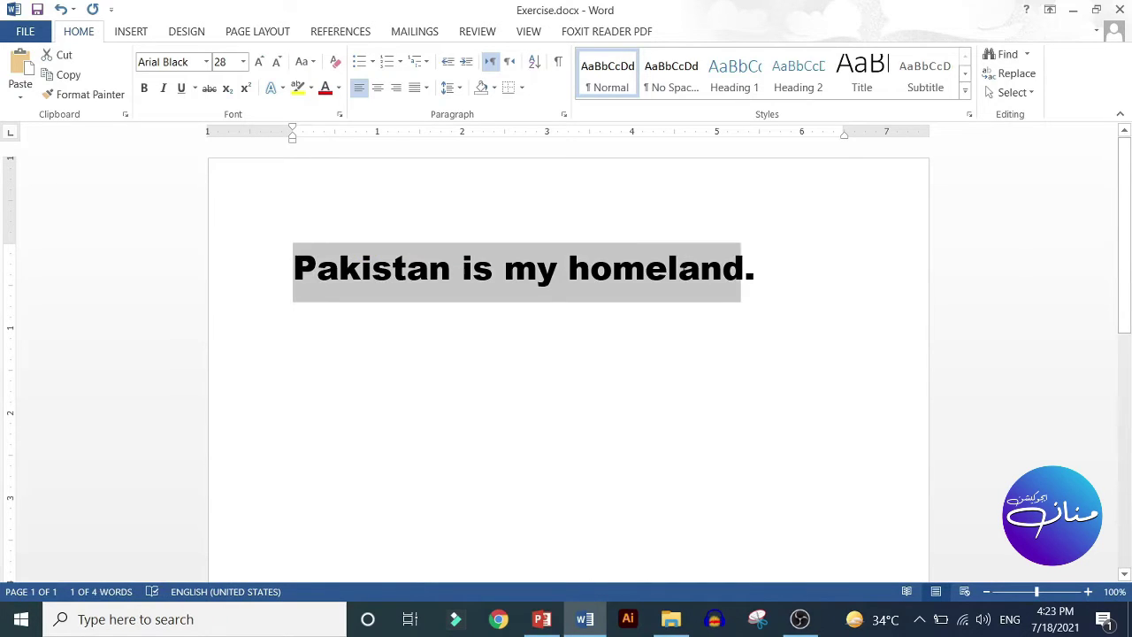
click(762, 336)
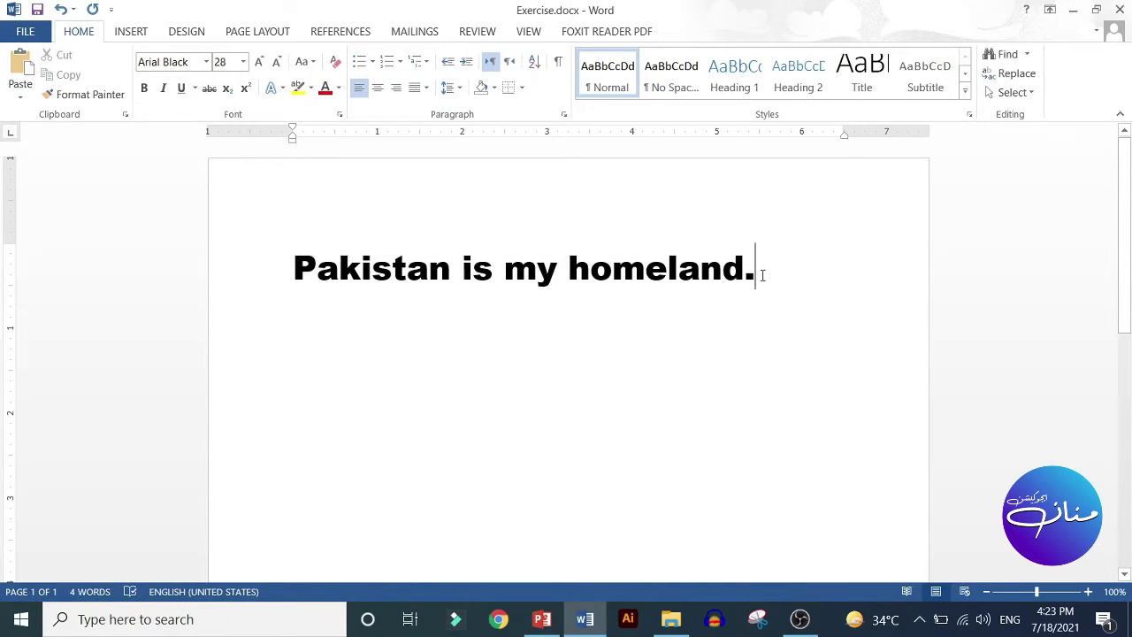
- Change the heading to lowercase, then to UPPERCASE
click(236, 293)
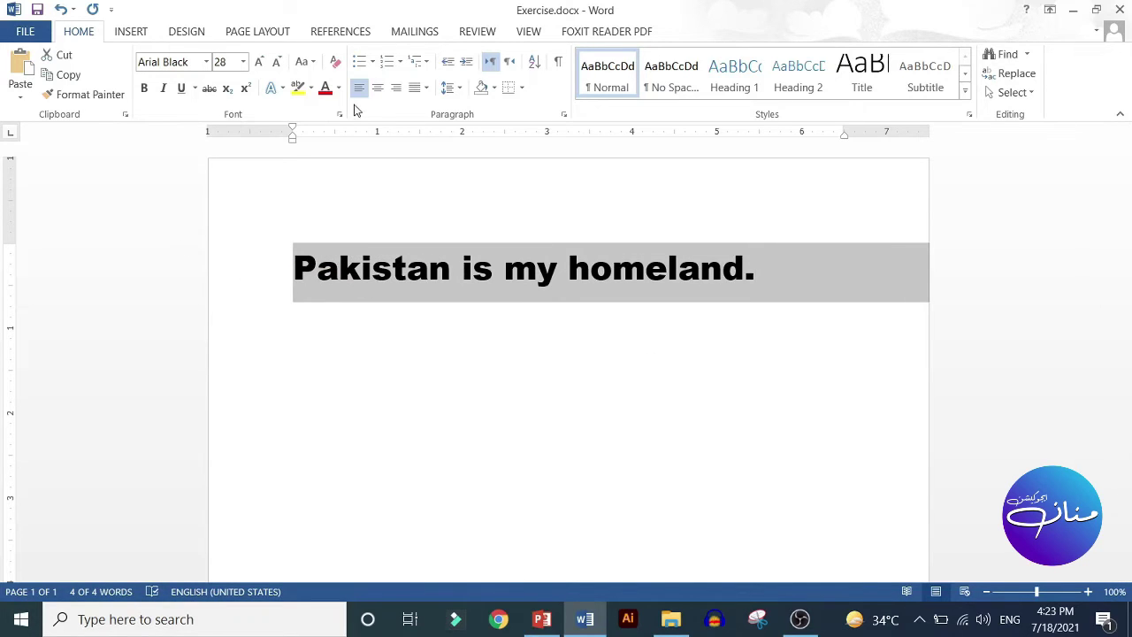
click(313, 62)
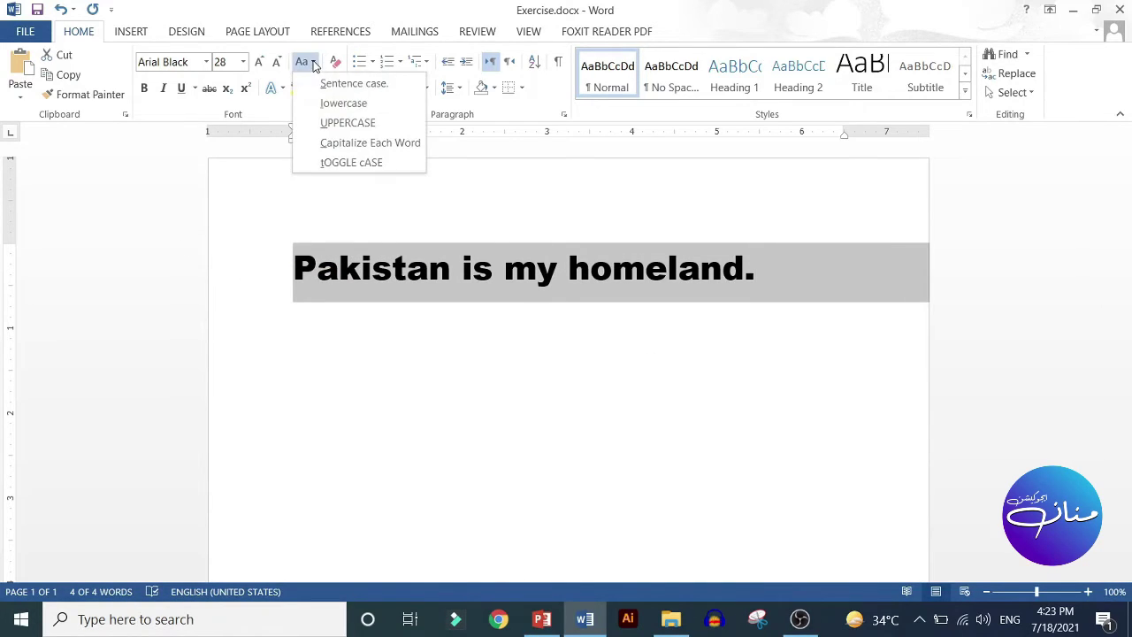
click(329, 105)
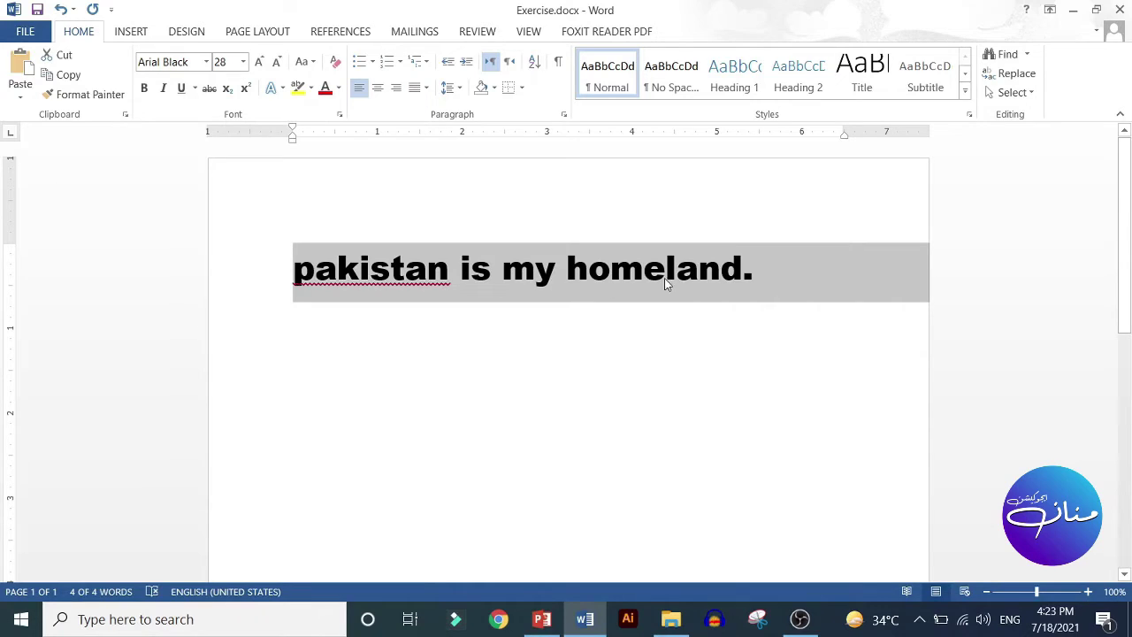
click(306, 61)
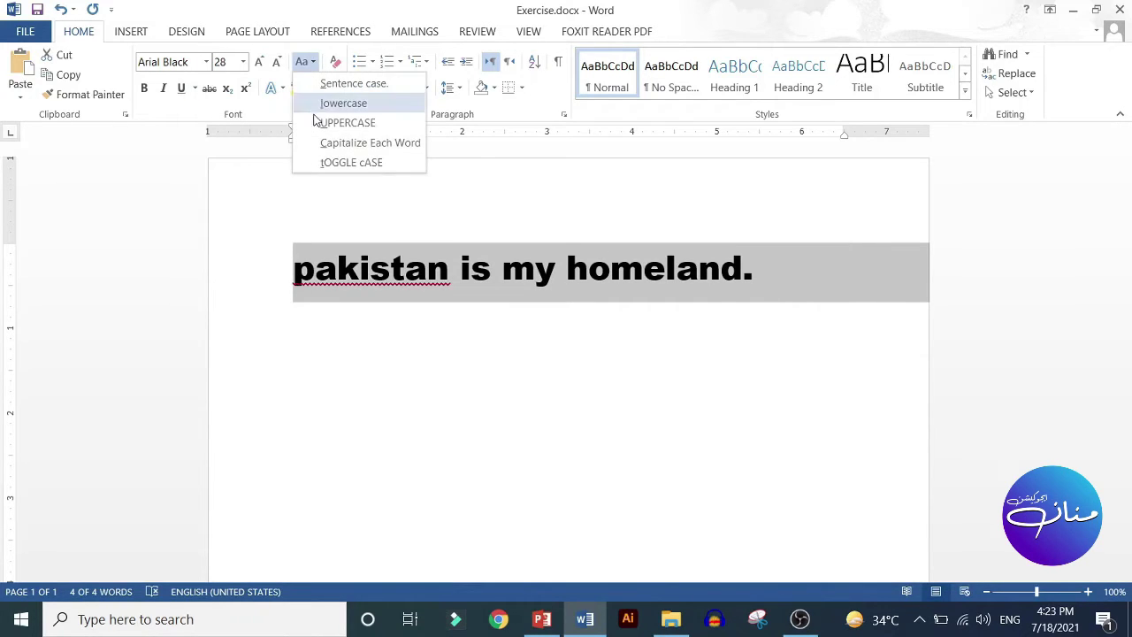
click(317, 121)
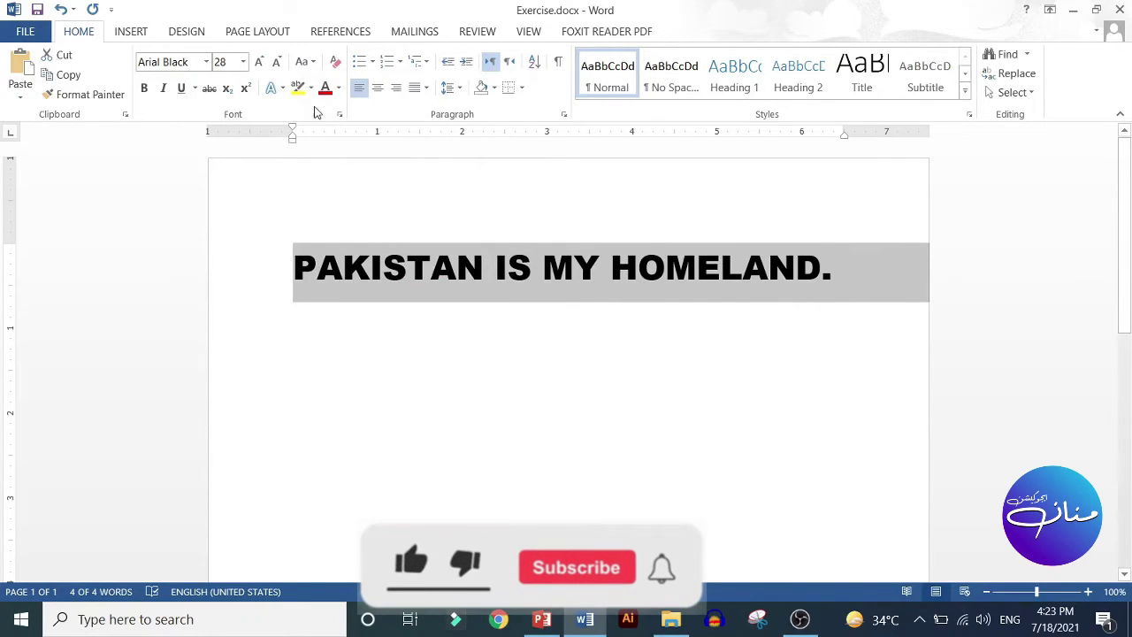
click(306, 61)
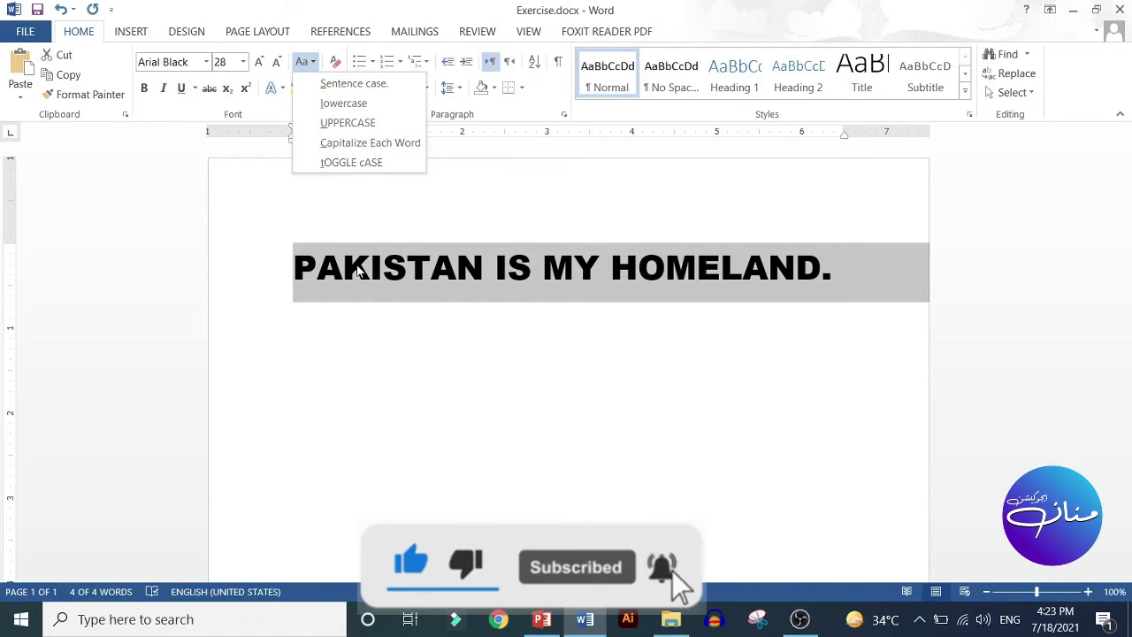
click(348, 299)
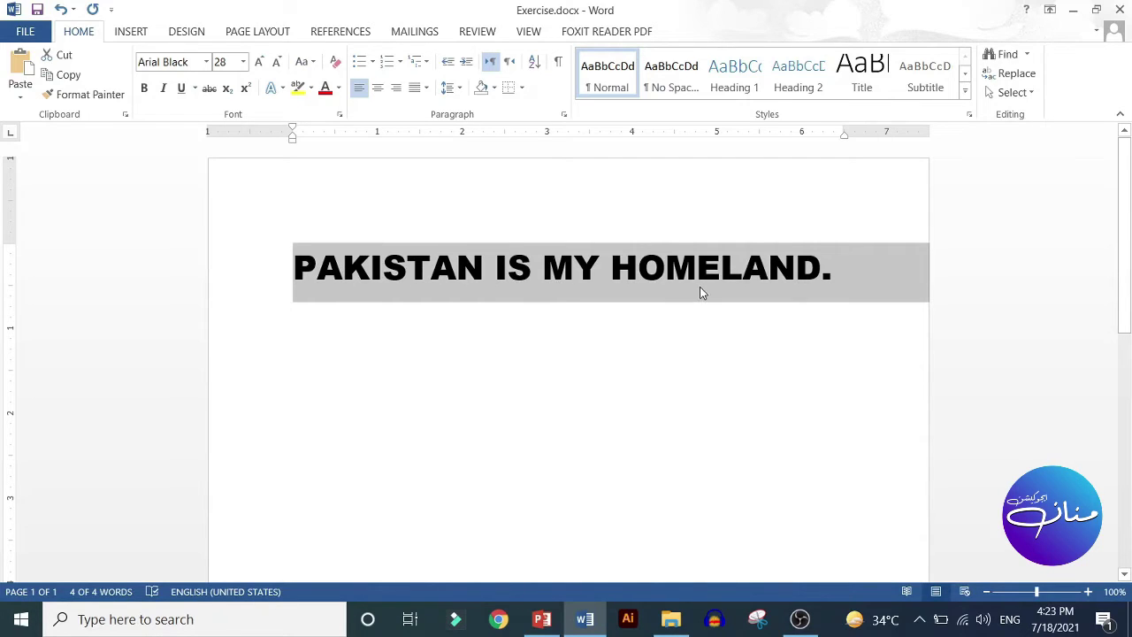
- Apply Capitalize Each Word to the whole heading
click(793, 281)
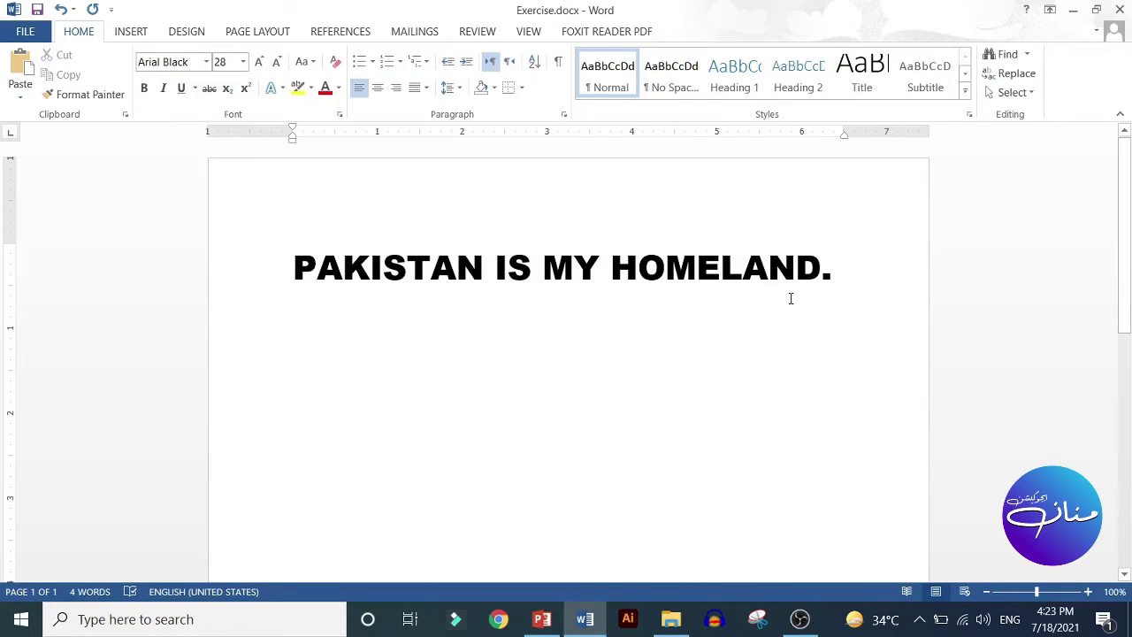
drag(840, 276, 358, 286)
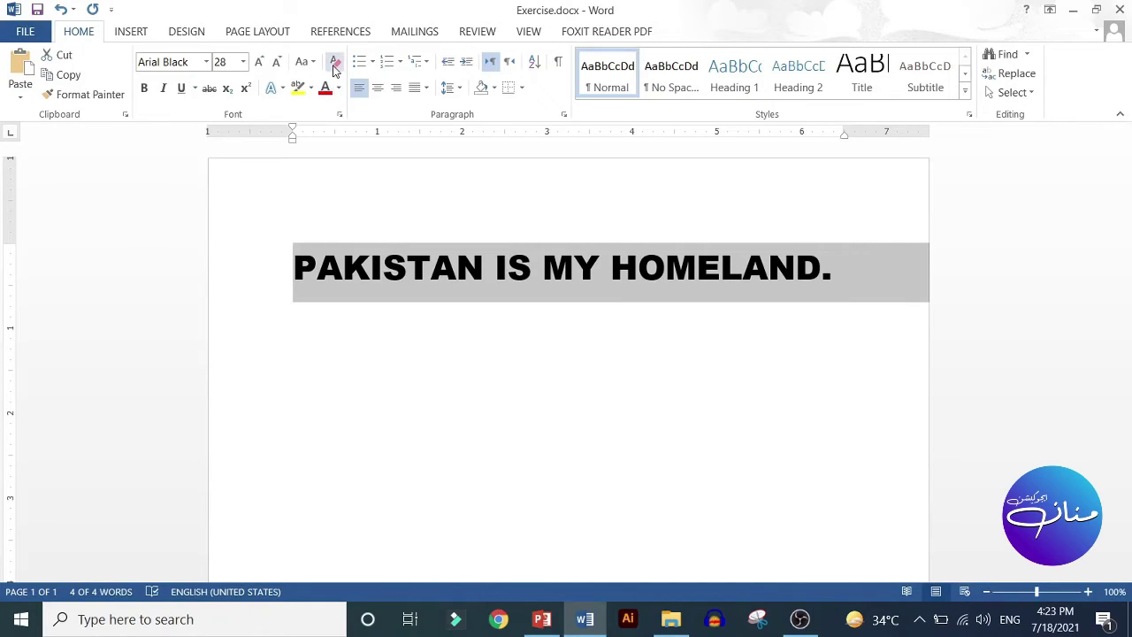
click(314, 62)
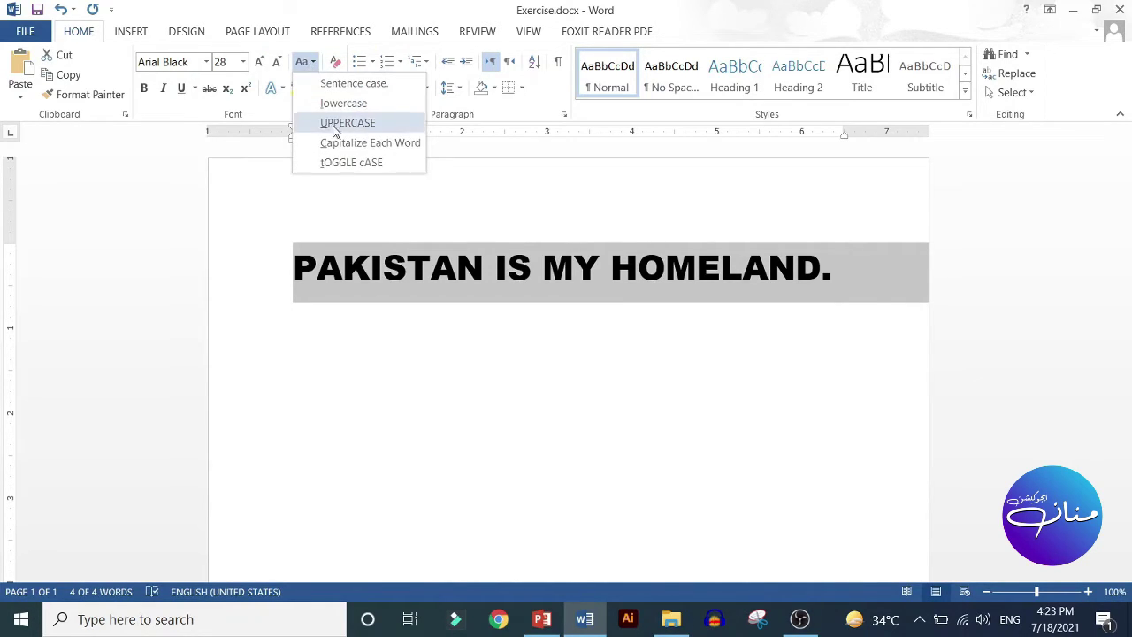
click(349, 144)
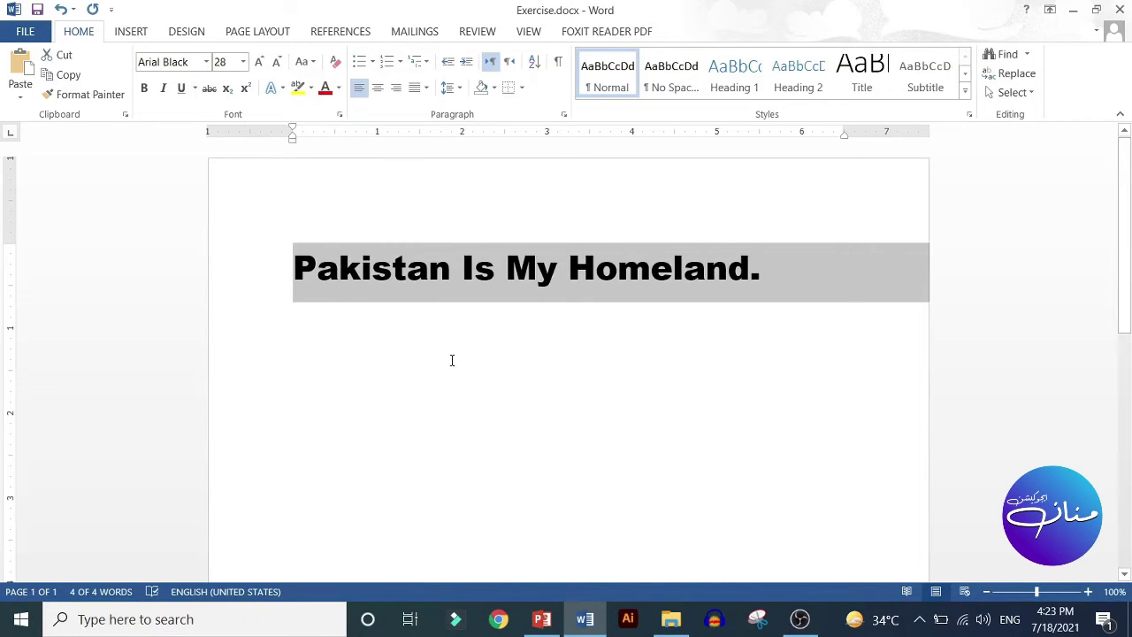
click(652, 267)
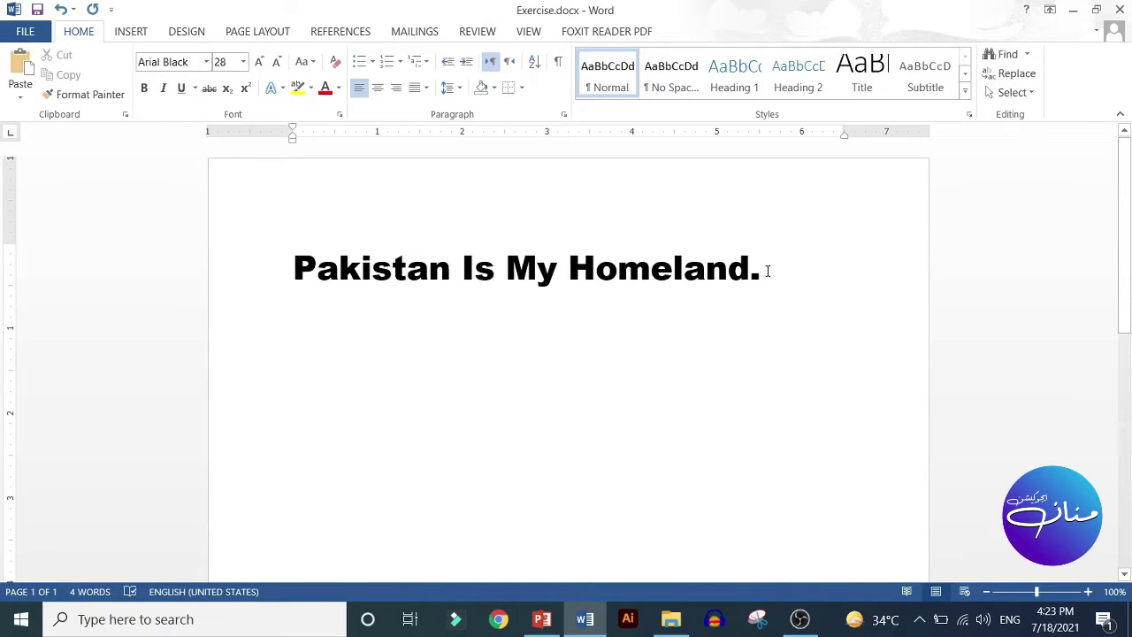
drag(768, 270, 339, 266)
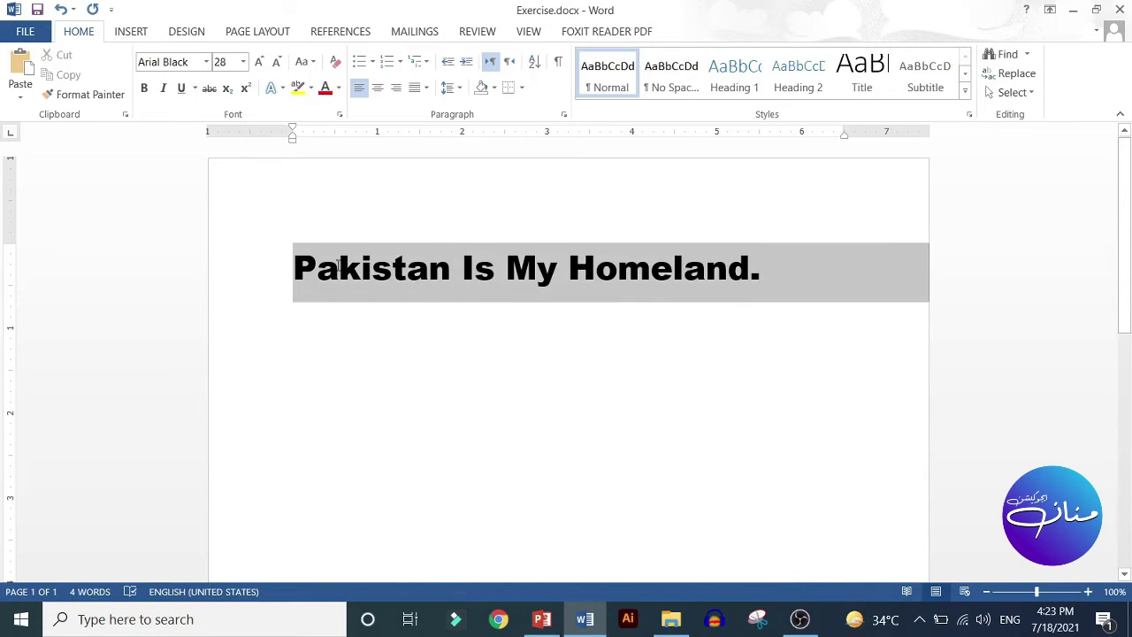
click(396, 298)
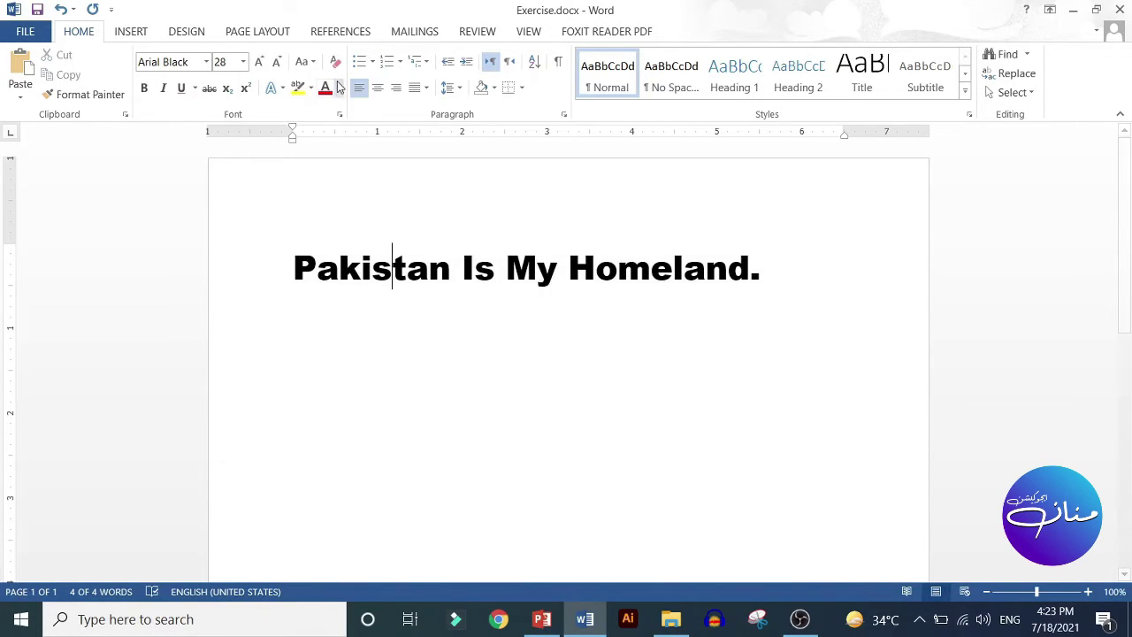
- Apply tOGGLE cASE to the heading, then Capitalize Each Word again
triple_click(782, 265)
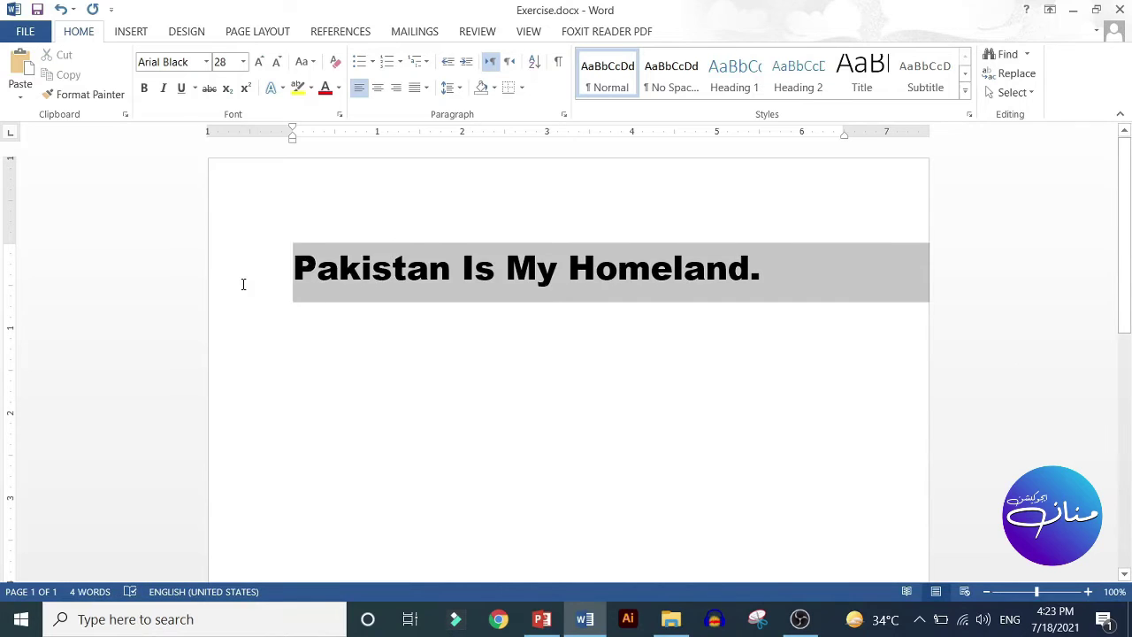
click(317, 66)
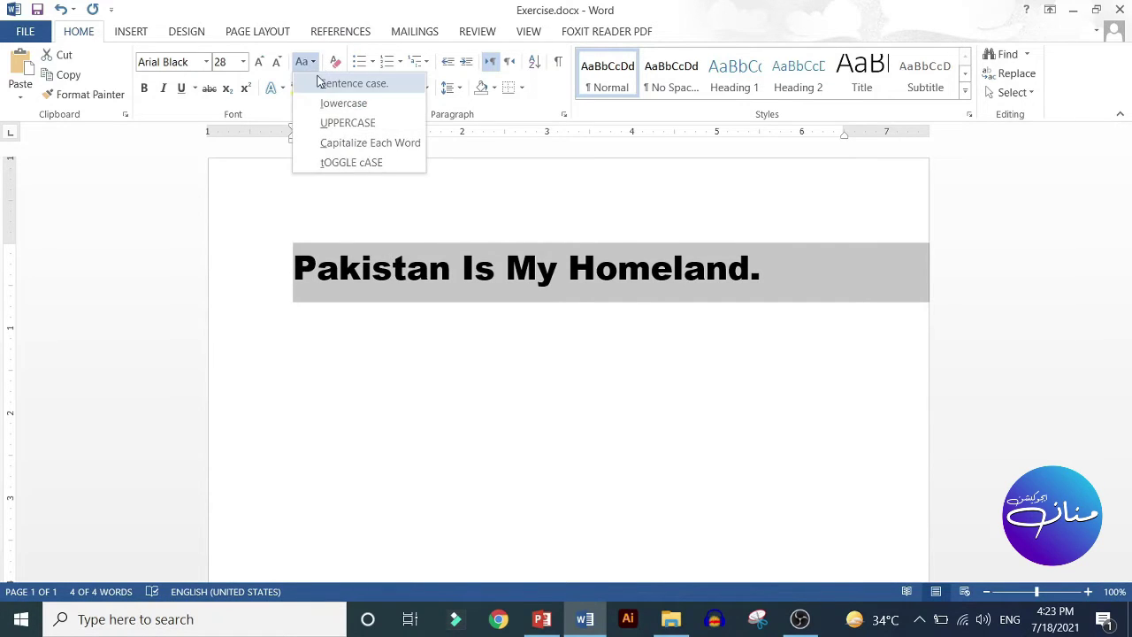
click(340, 166)
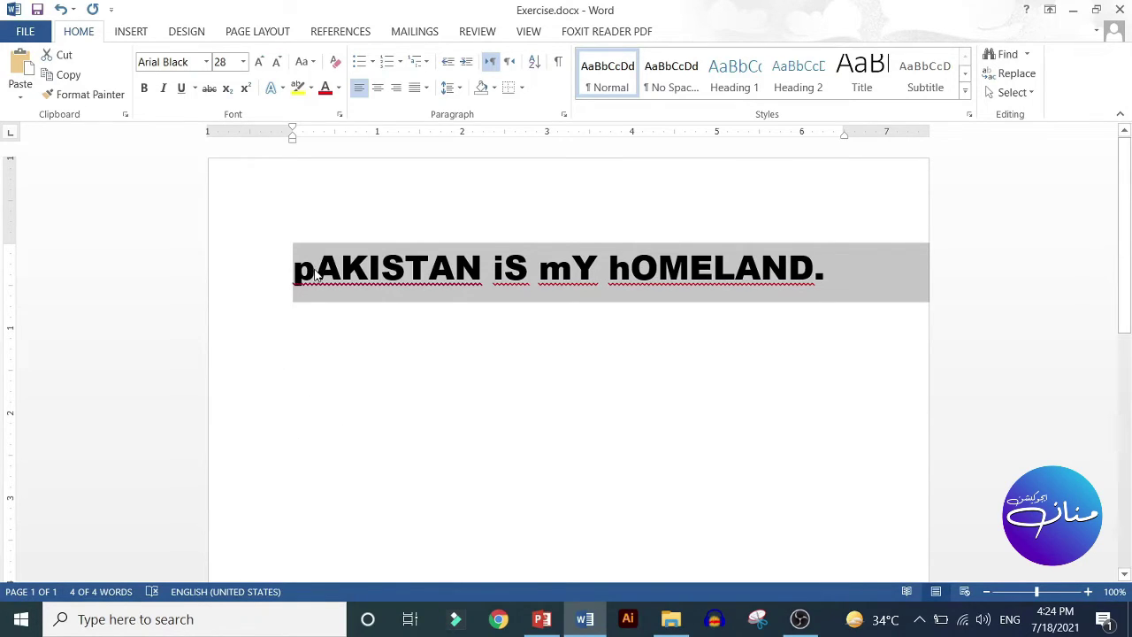
click(308, 62)
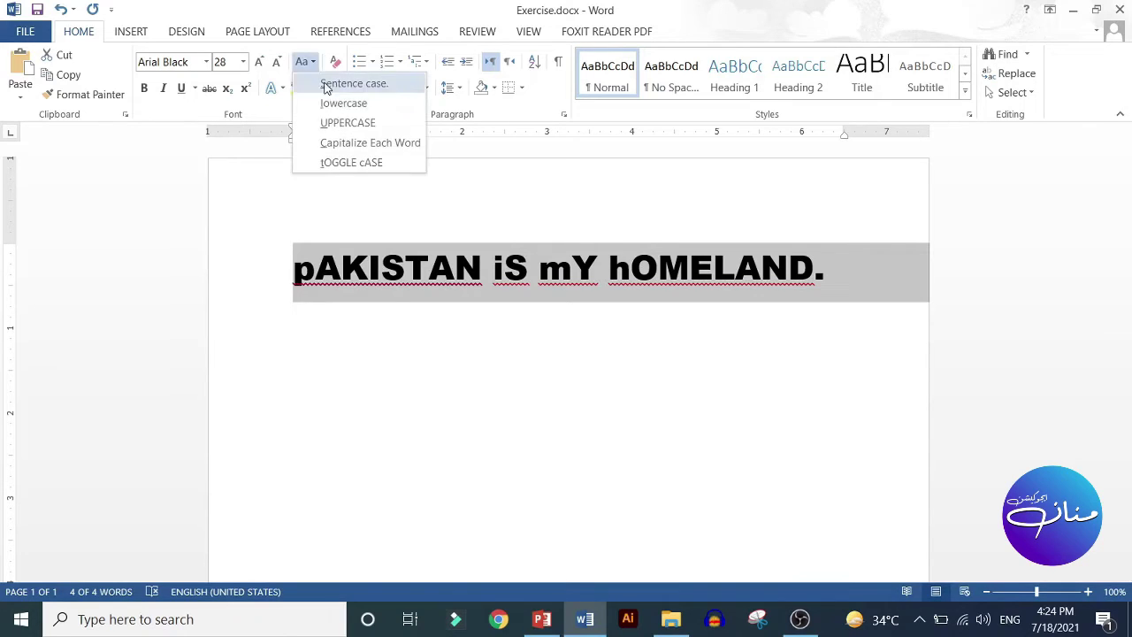
click(354, 143)
click(330, 297)
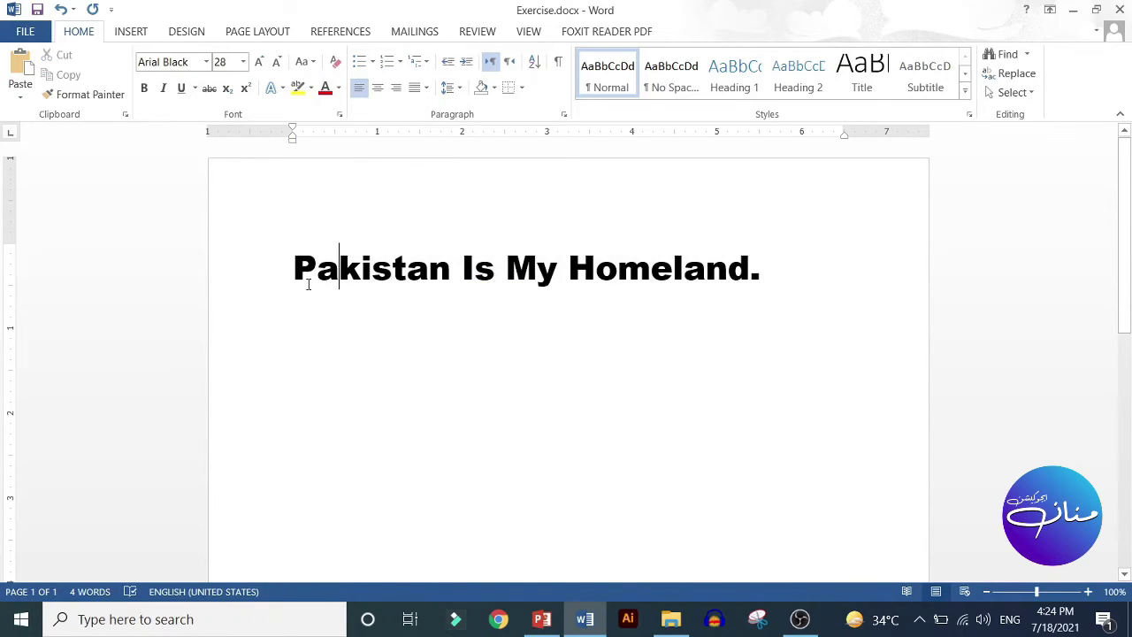
- Reselect the heading and flip every letter's case with tOGGLE cASE
drag(316, 276, 292, 276)
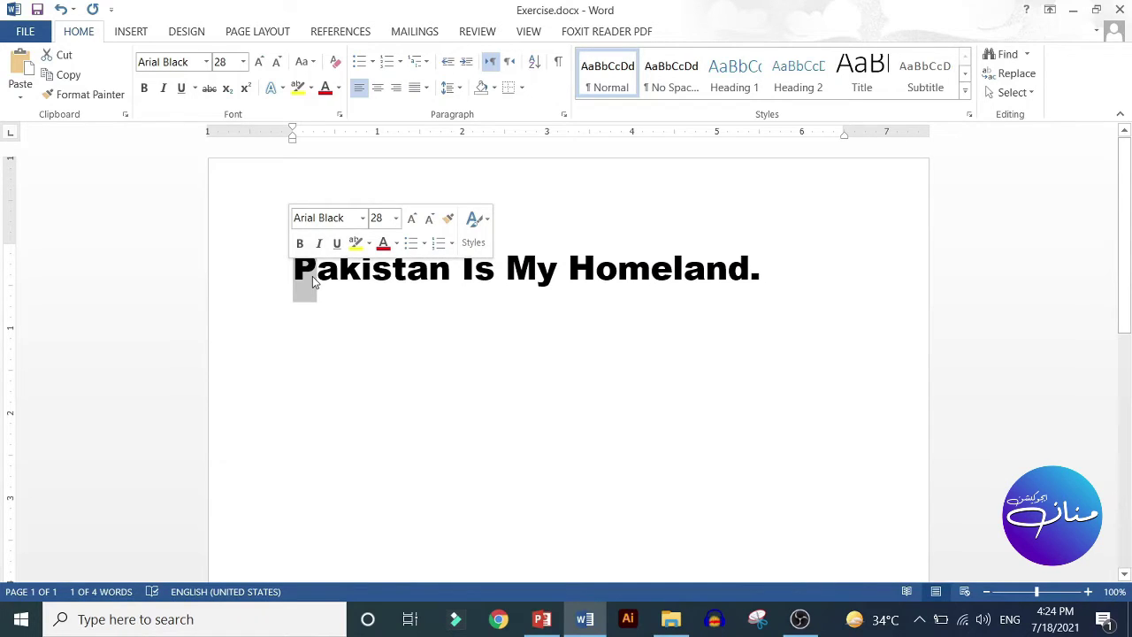
click(316, 276)
double_click(474, 270)
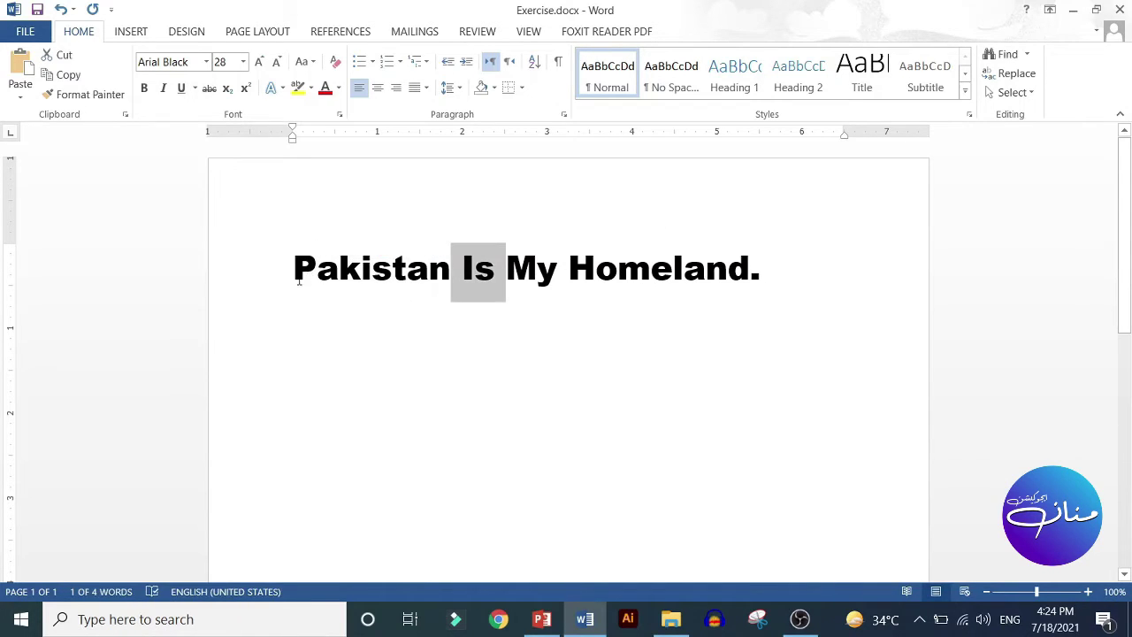
drag(766, 275, 295, 281)
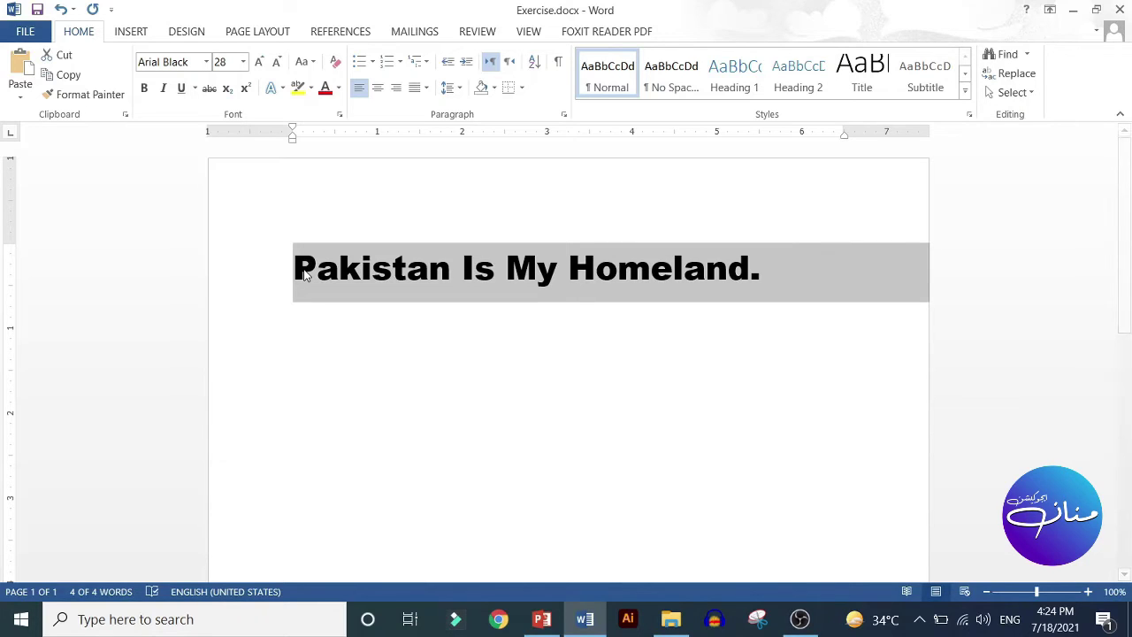
click(312, 62)
click(340, 166)
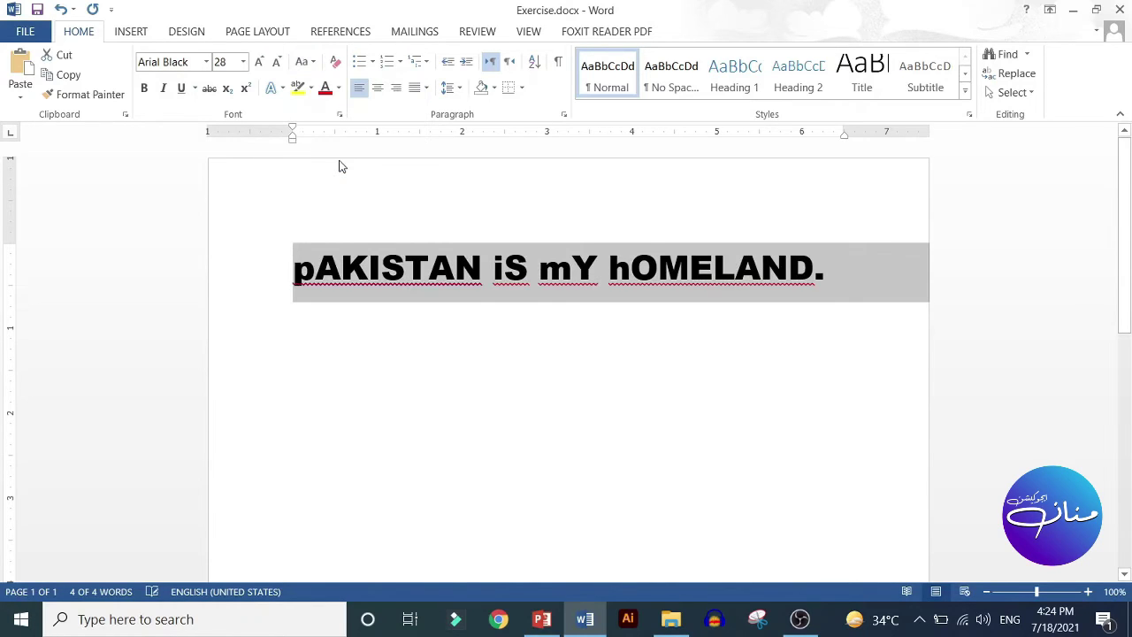
click(618, 382)
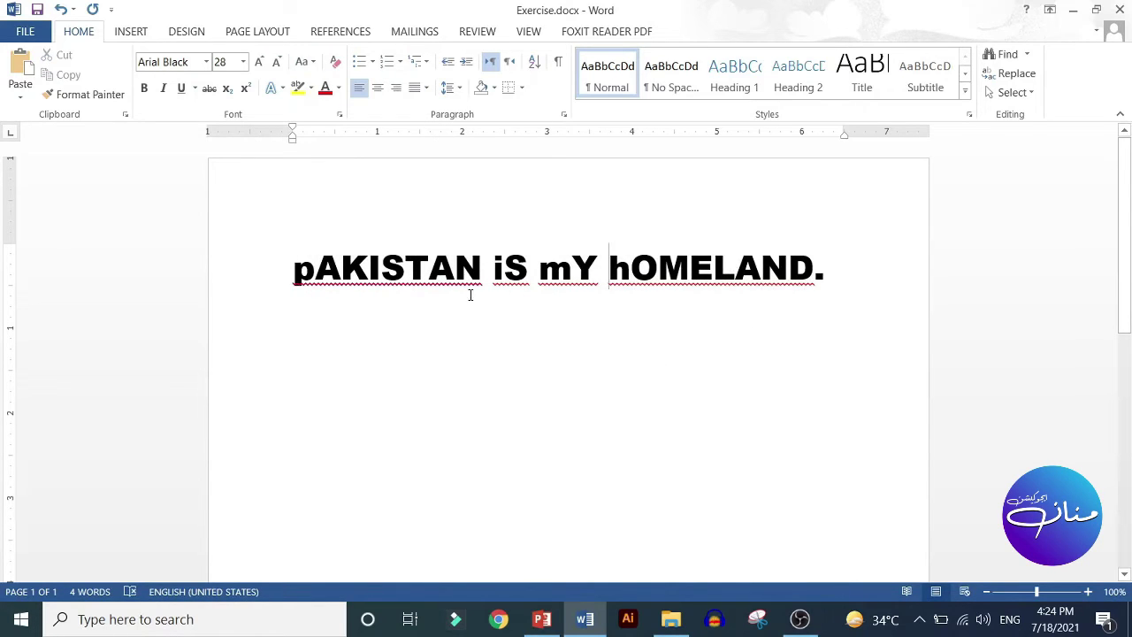
- Switch the heading to Sentence case and reselect the whole sentence
drag(838, 275, 296, 270)
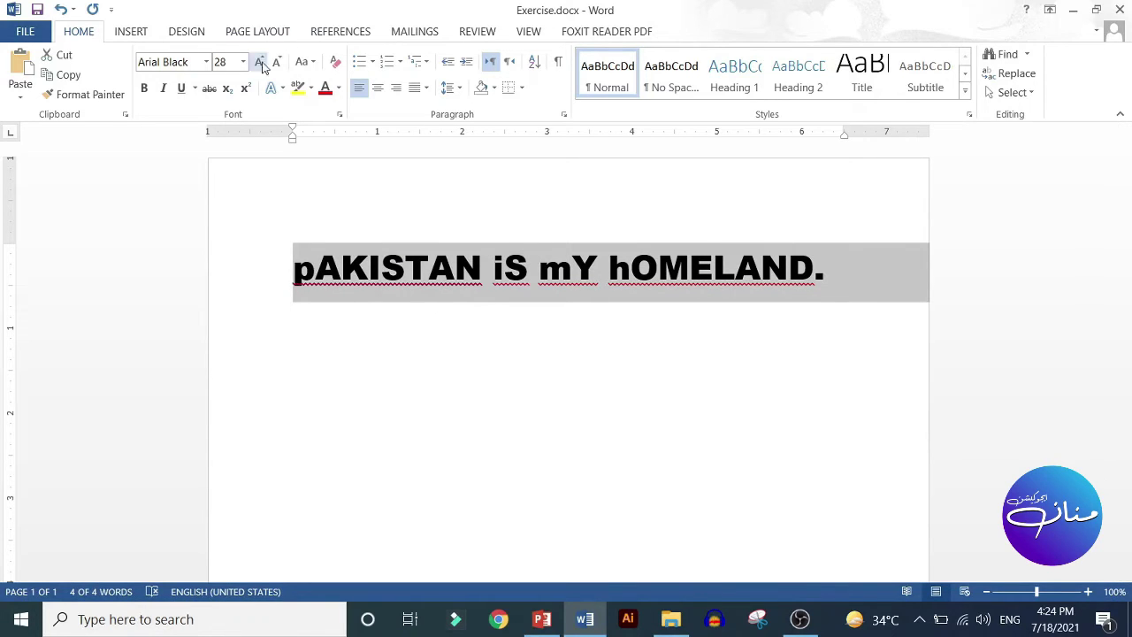
click(313, 62)
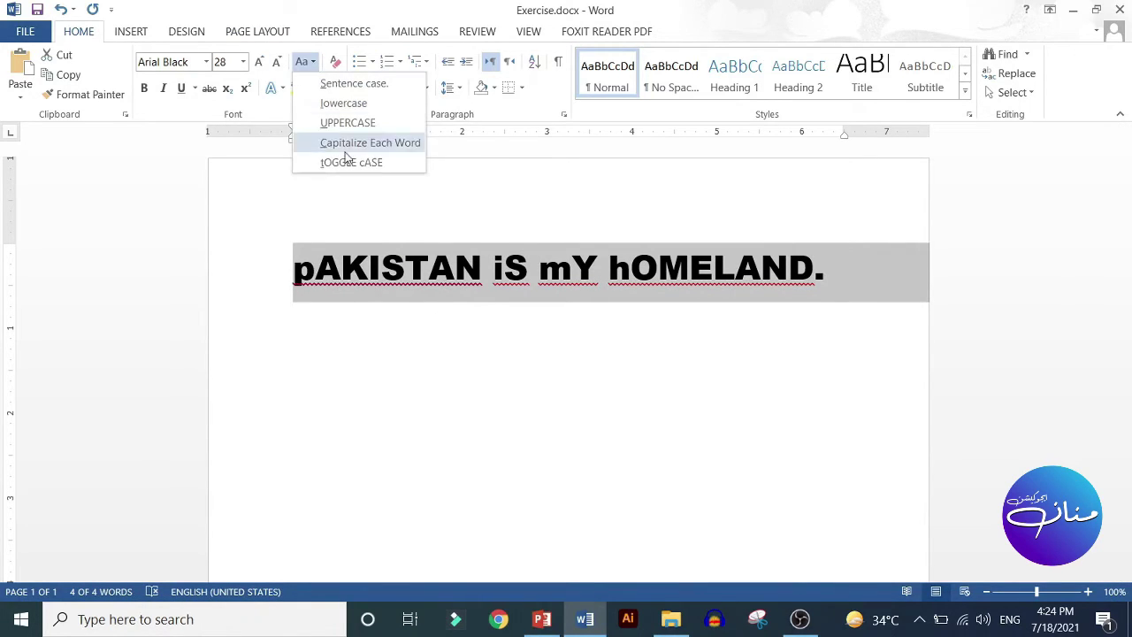
click(337, 85)
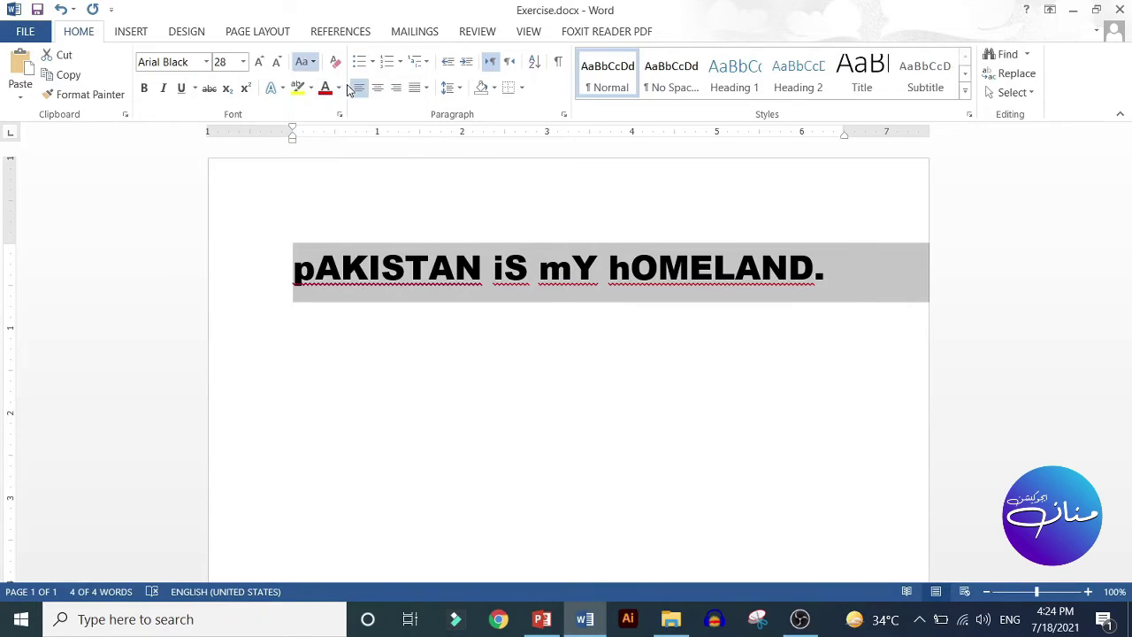
click(428, 317)
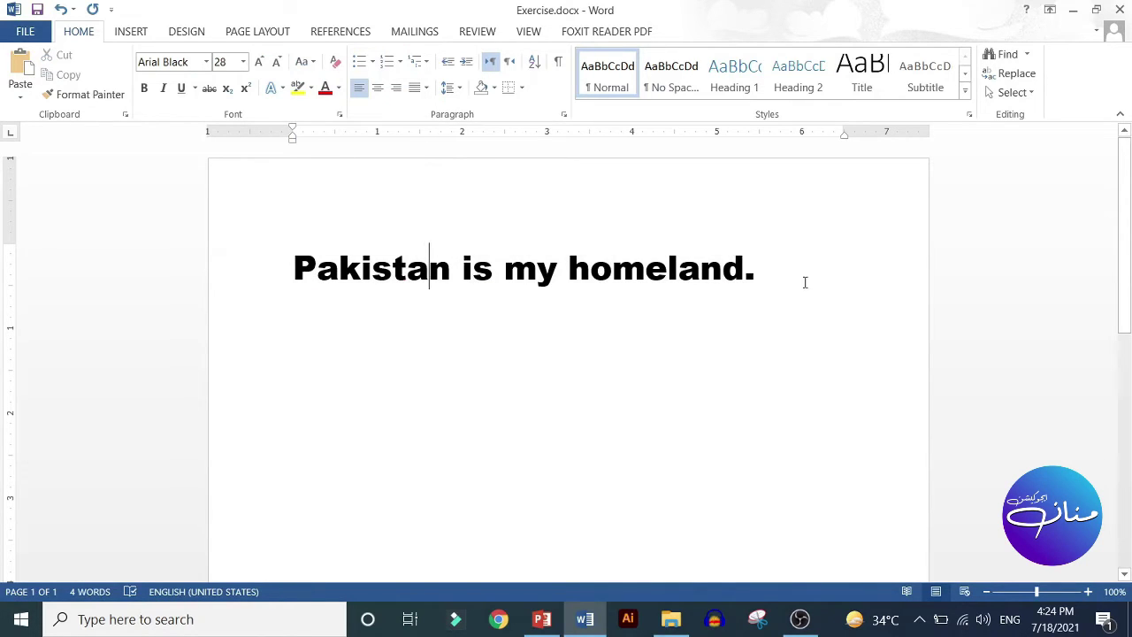
drag(763, 290, 293, 270)
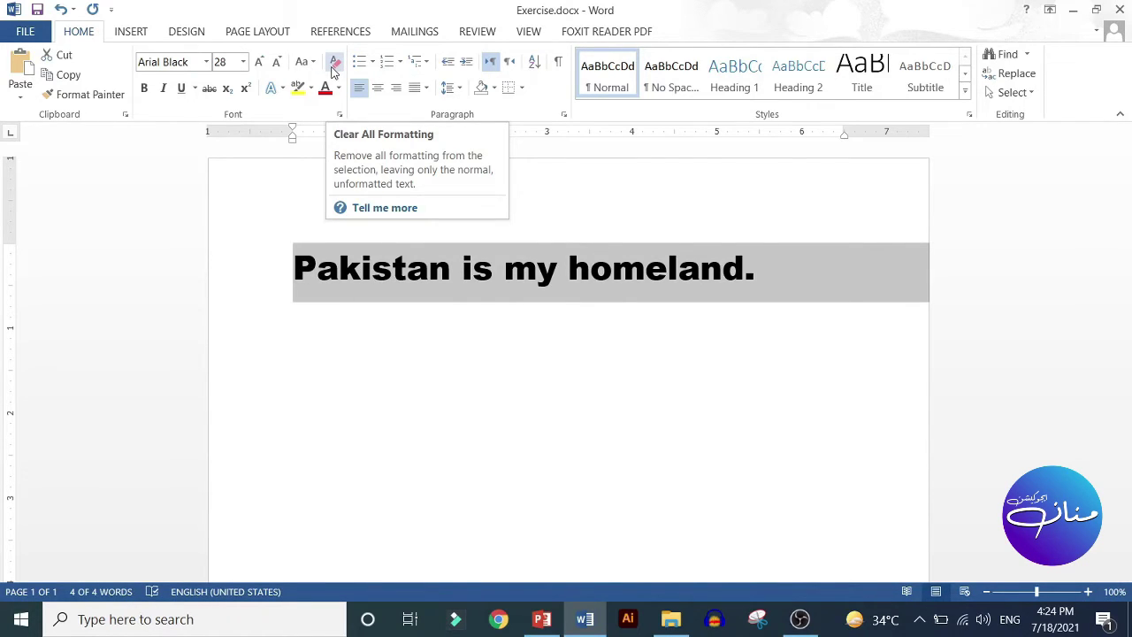
click(335, 63)
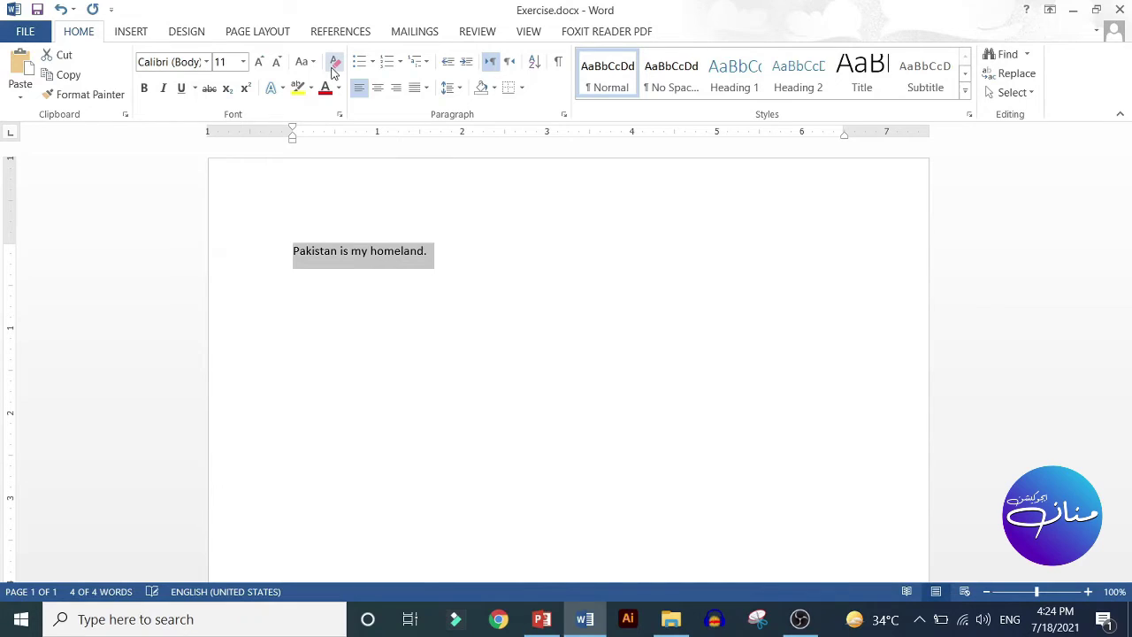
key(ctrl+z)
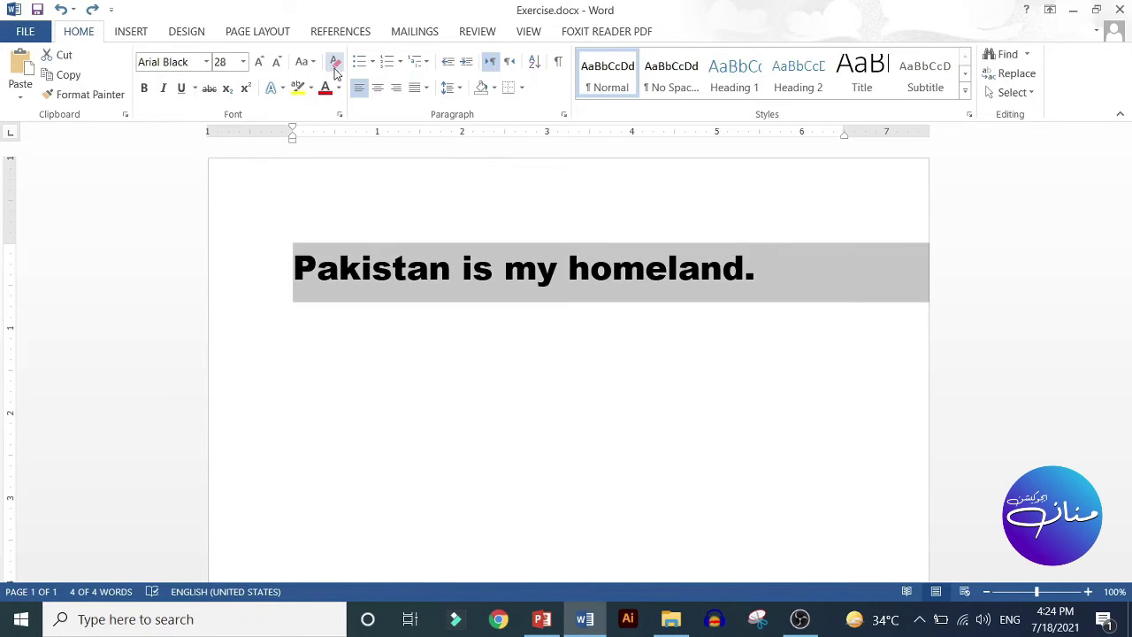
click(612, 269)
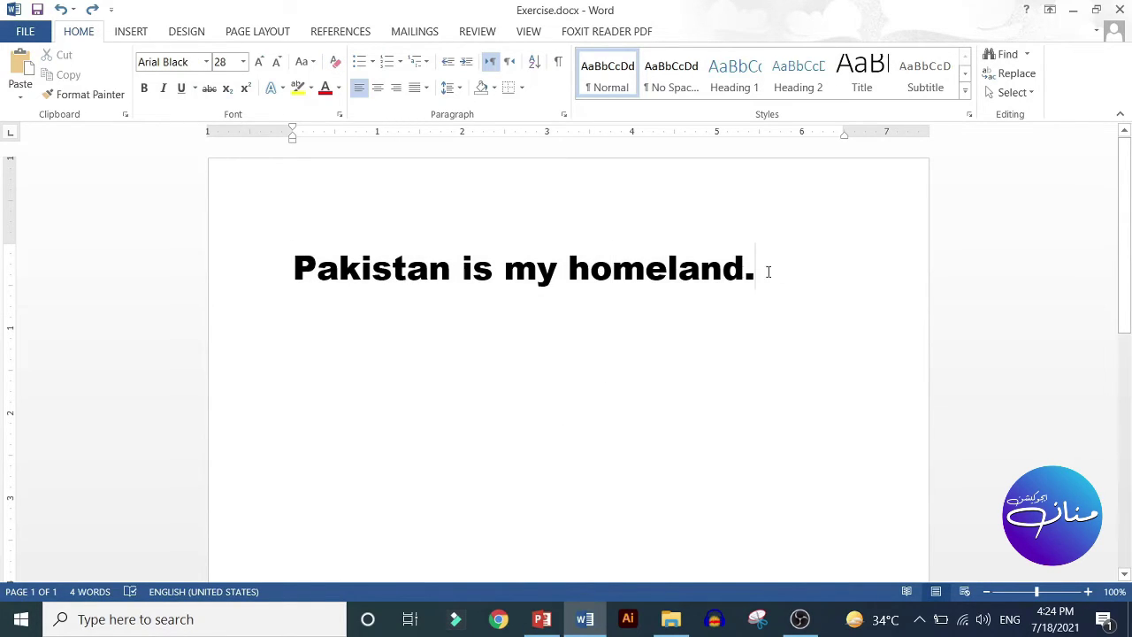
drag(768, 272, 338, 295)
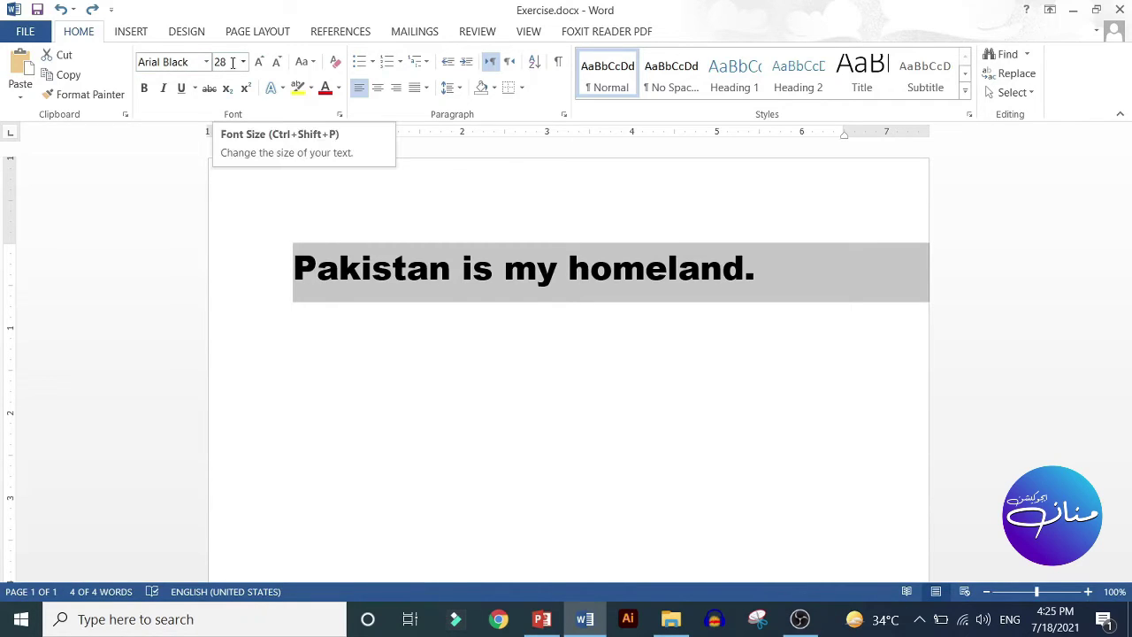
click(312, 64)
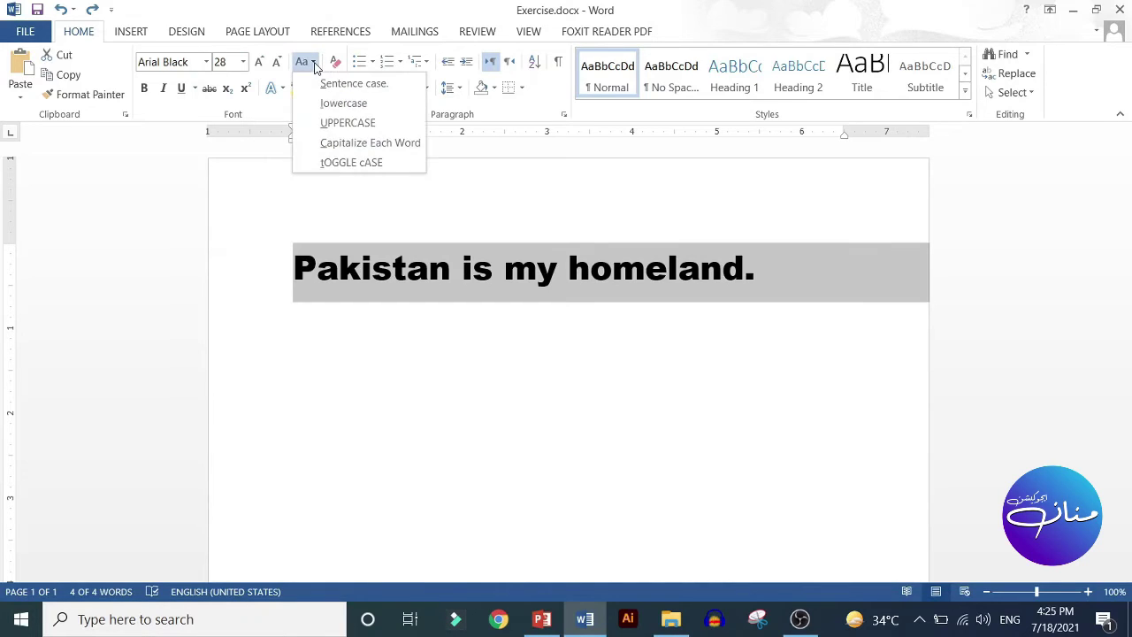
click(315, 67)
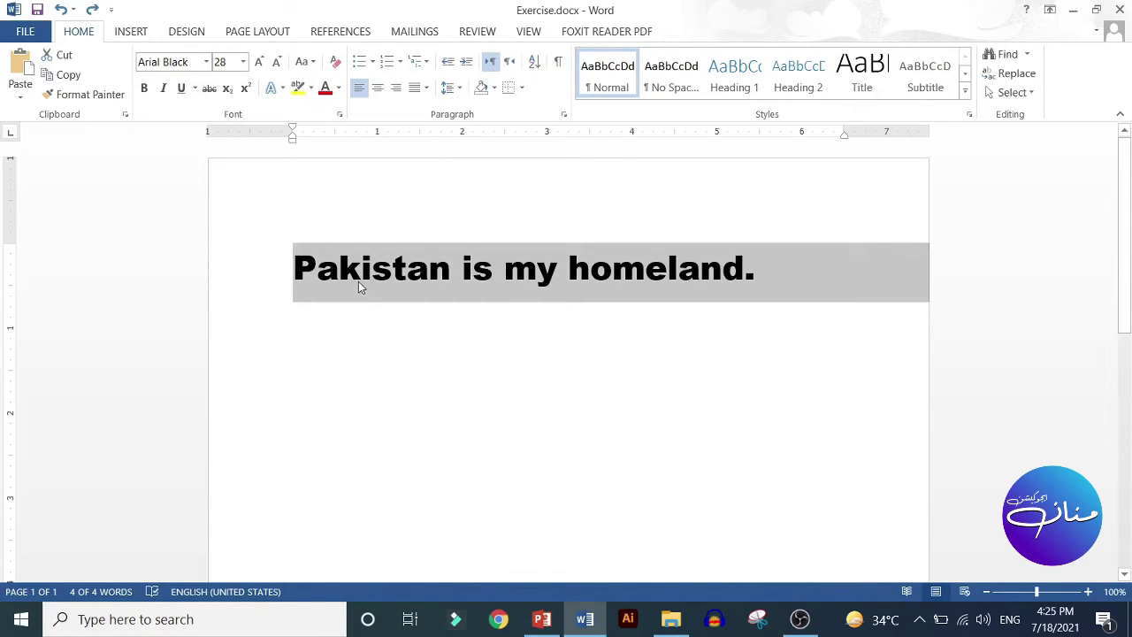
click(332, 69)
click(458, 341)
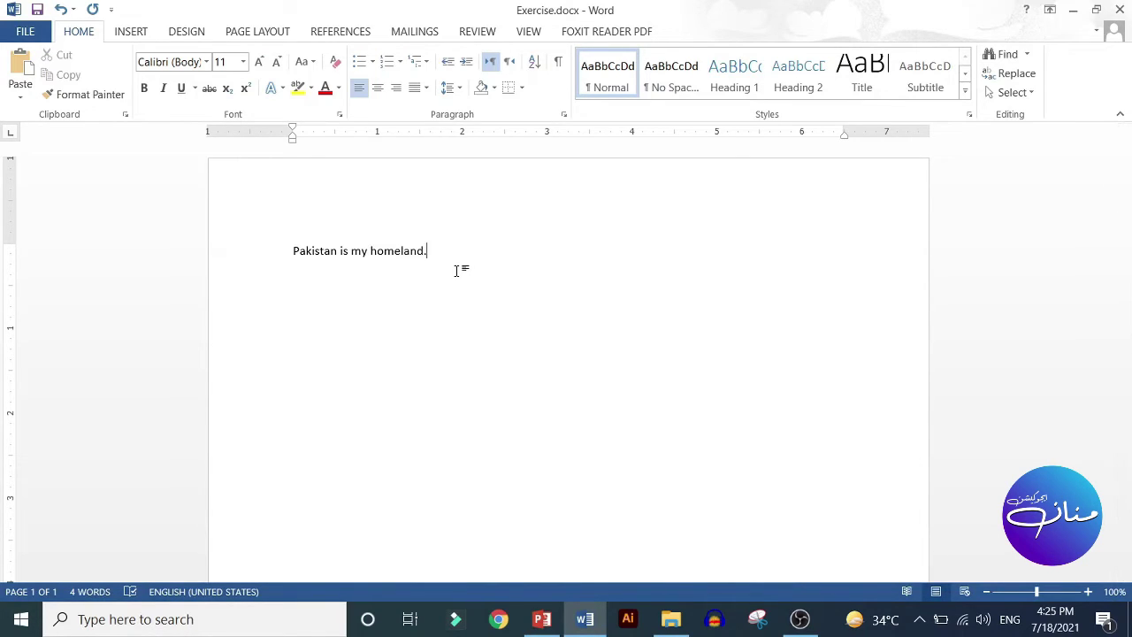
key(ctrl+z)
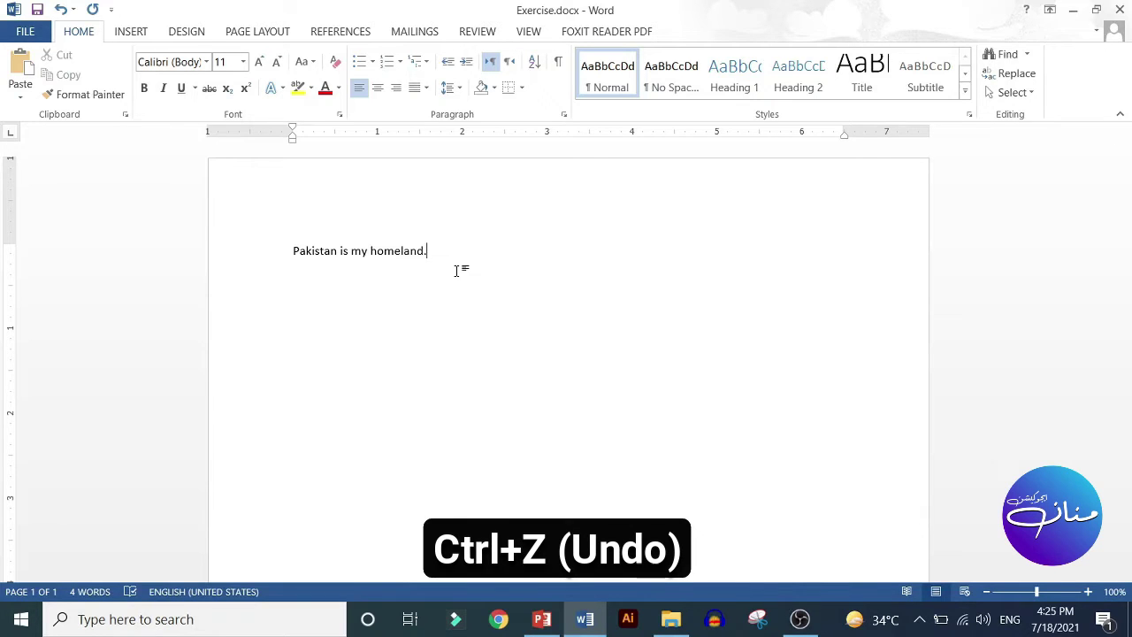
key(ctrl+z)
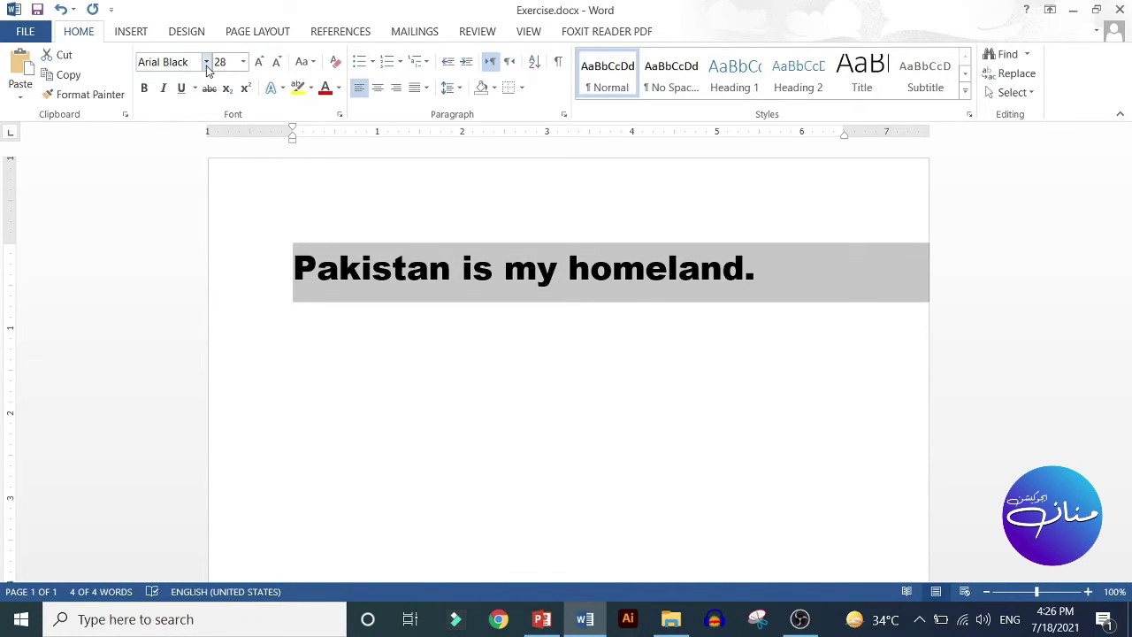
- Change the sentence's font to Times New Roman, keep it bold, and add italic
click(145, 89)
click(206, 62)
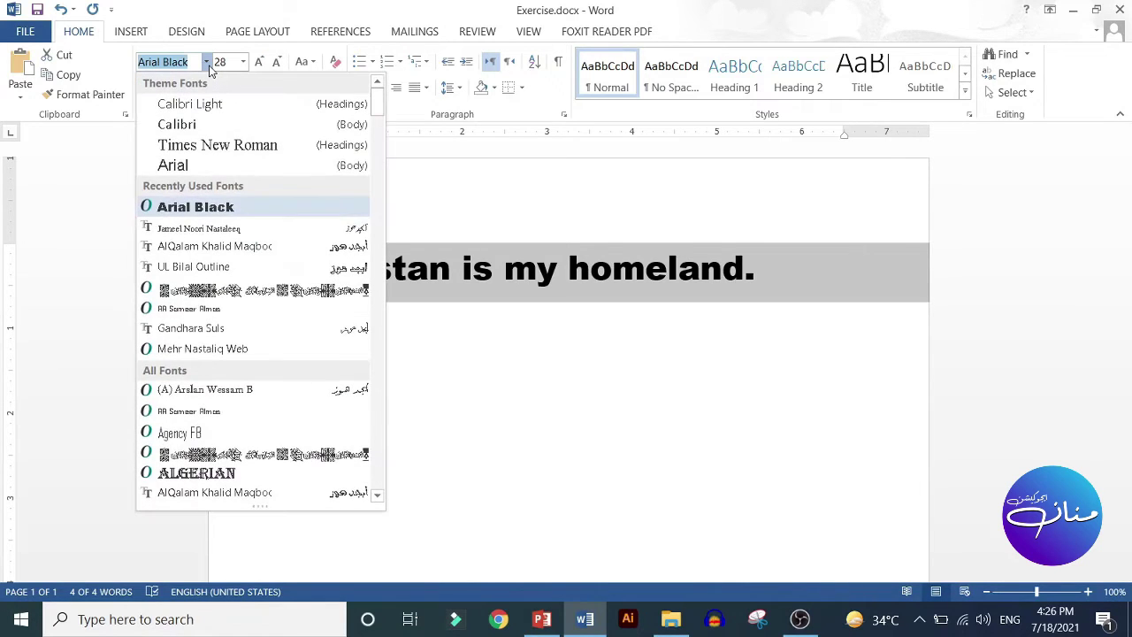
click(206, 146)
click(143, 89)
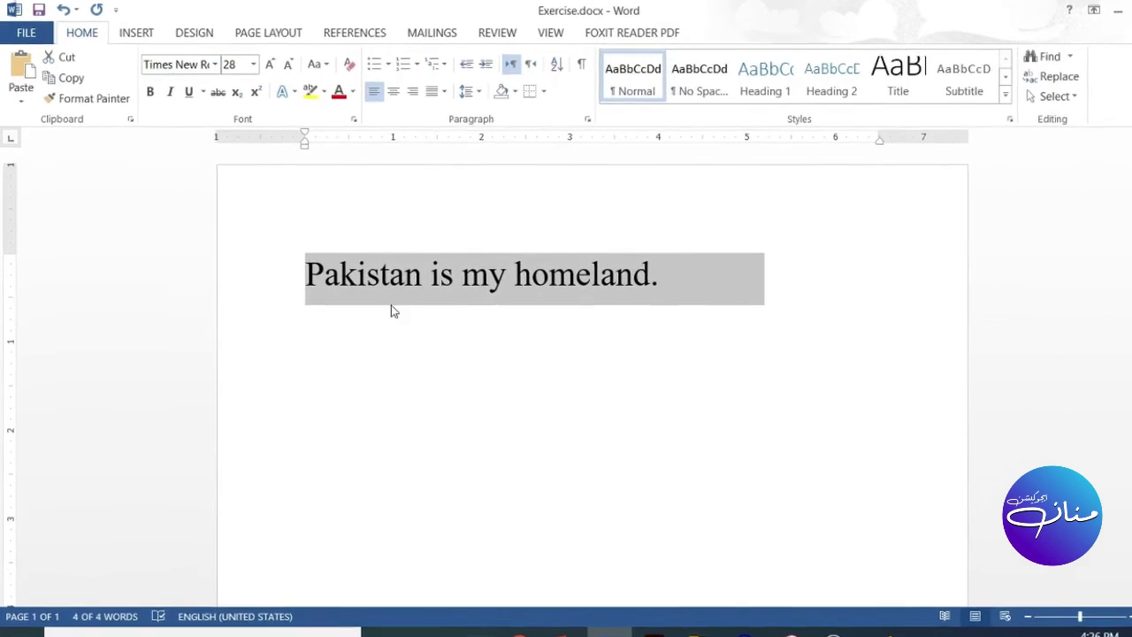
click(160, 97)
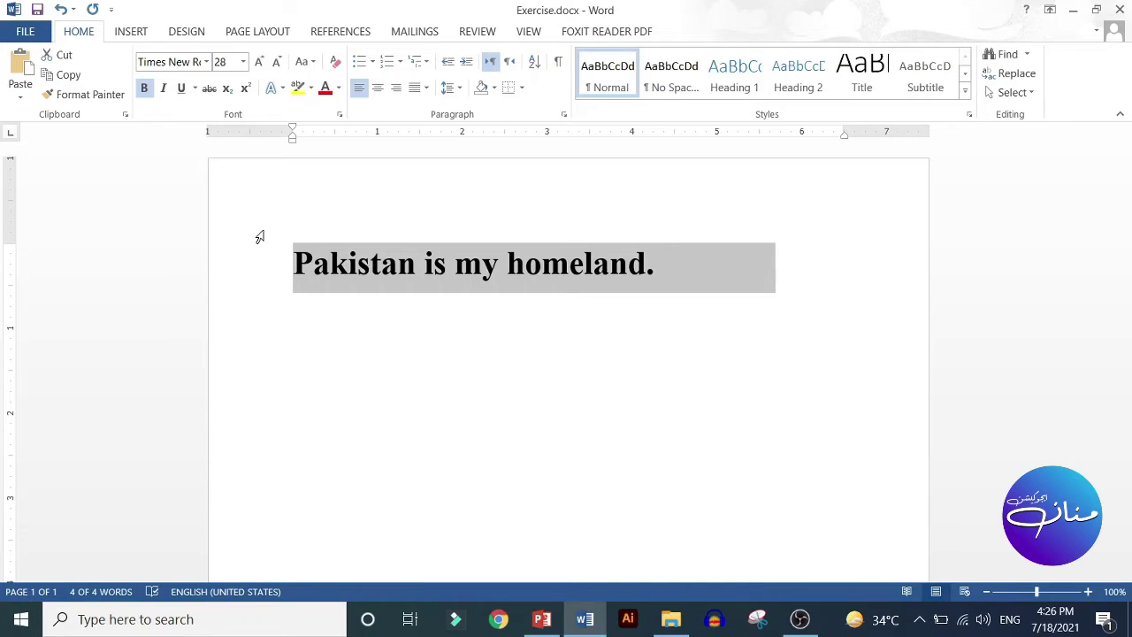
click(166, 90)
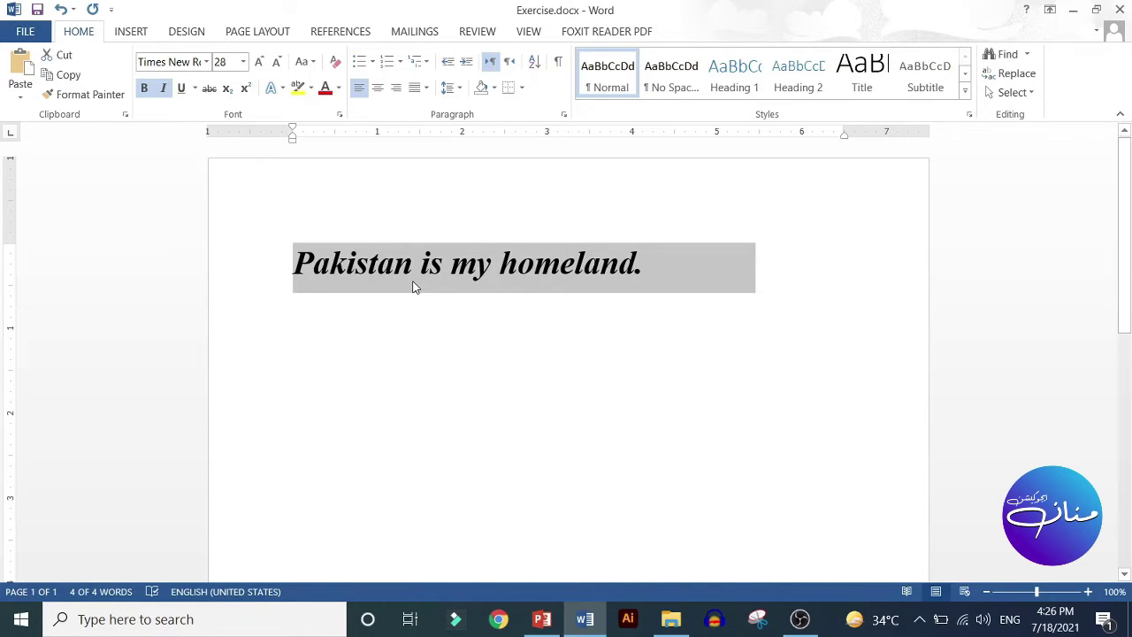
- Underline the heading and leave it italic with bold switched off
click(145, 90)
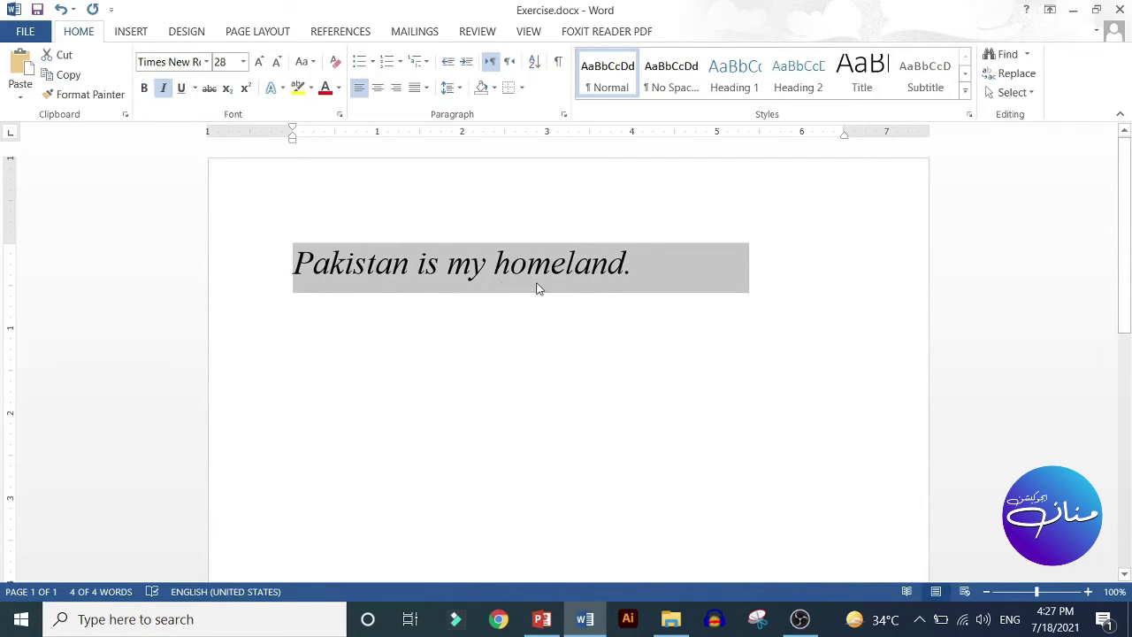
click(164, 89)
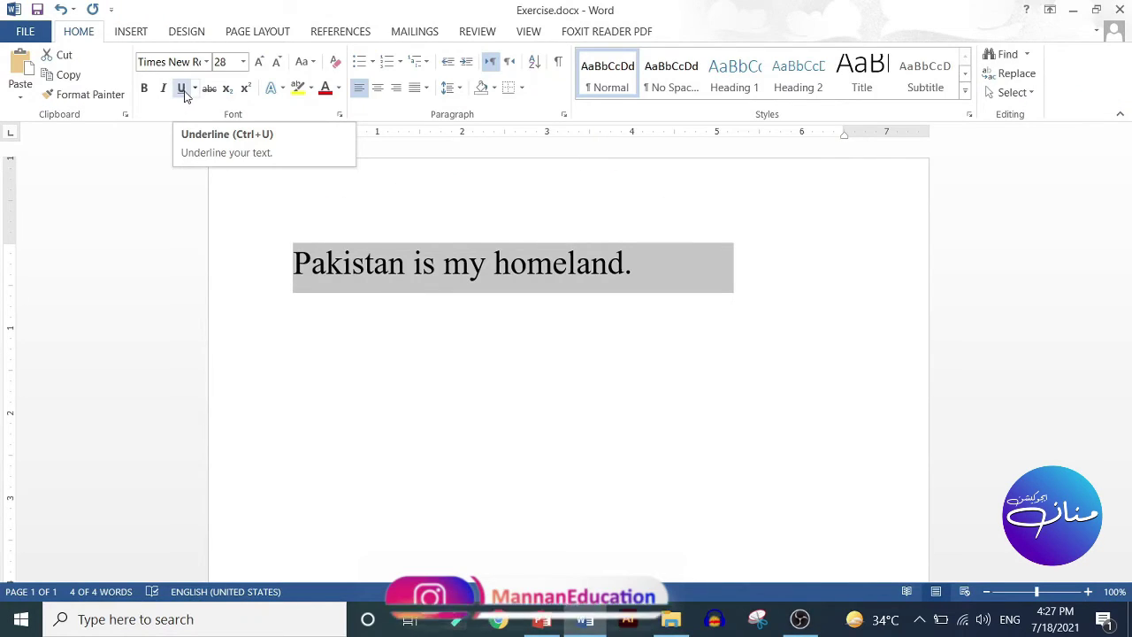
click(182, 88)
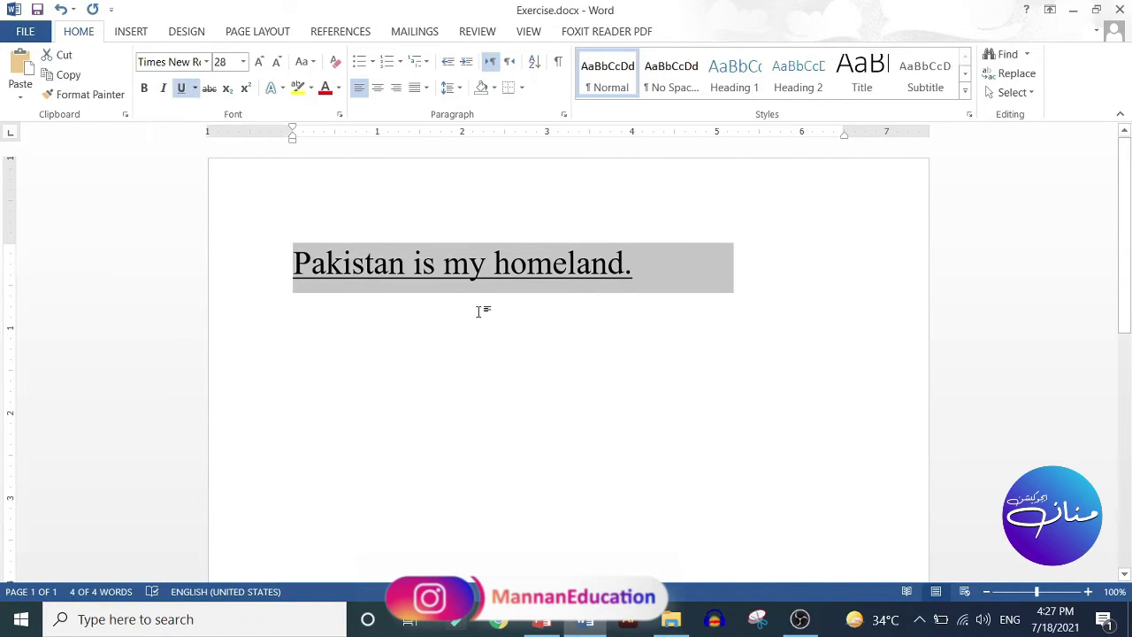
click(145, 89)
click(164, 89)
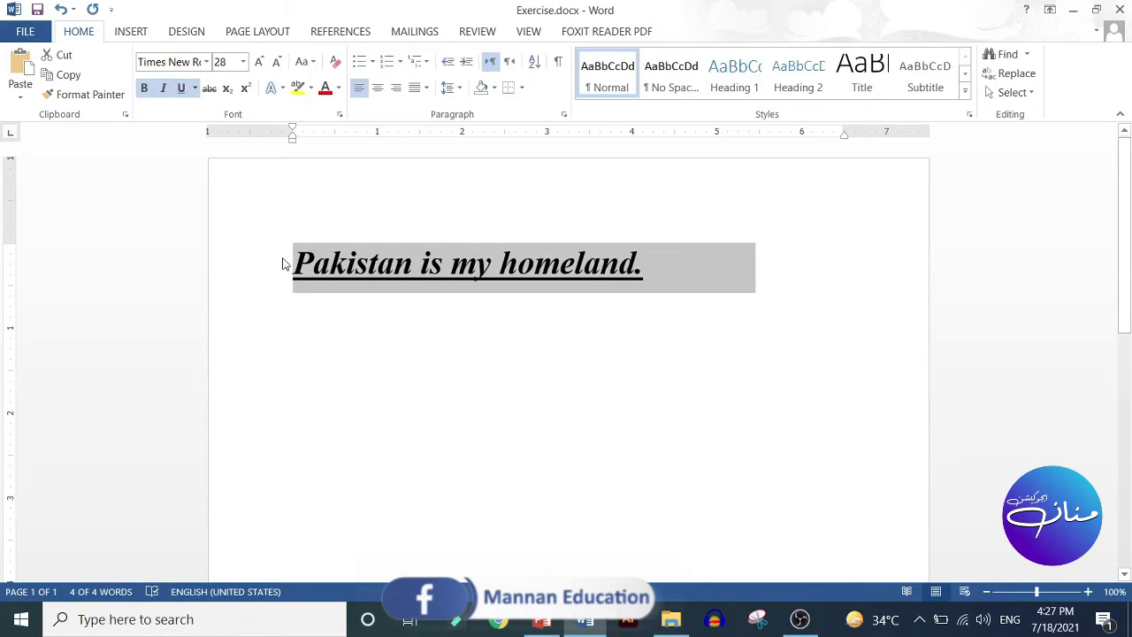
click(144, 89)
click(163, 88)
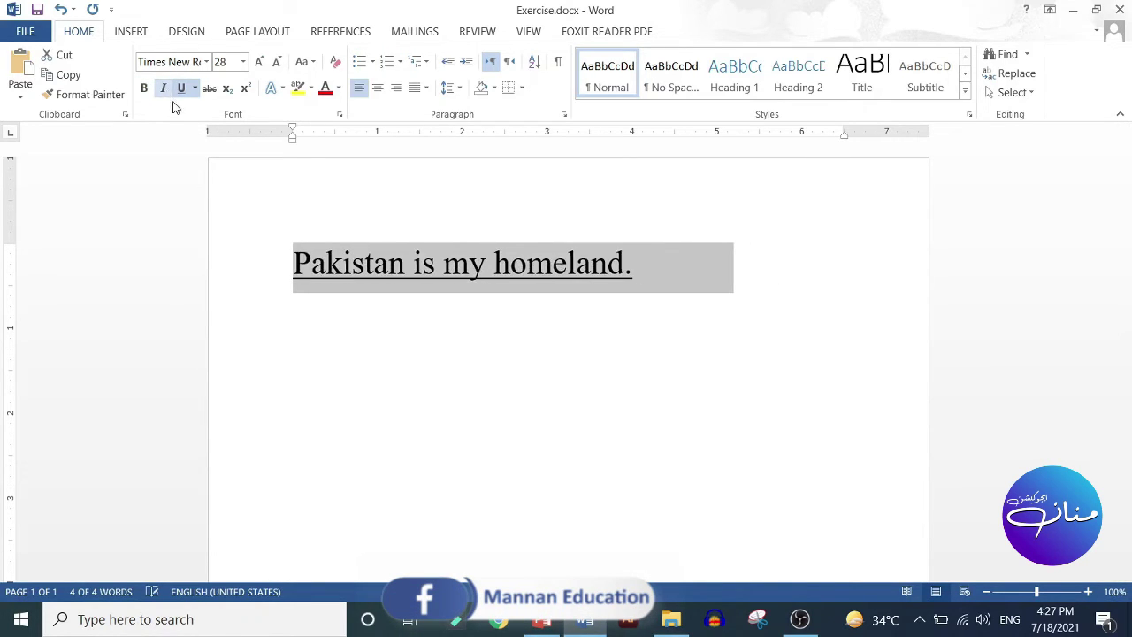
click(164, 89)
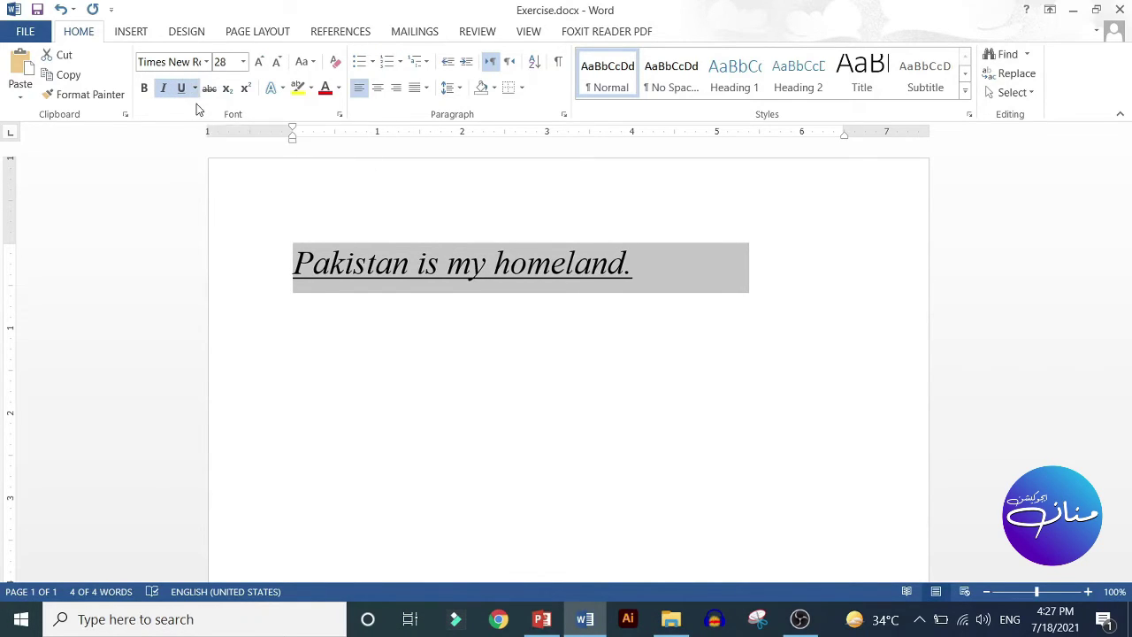
- Try a thick underline on 'Pakistan is my homeland.', then turn off italic and underline
click(196, 85)
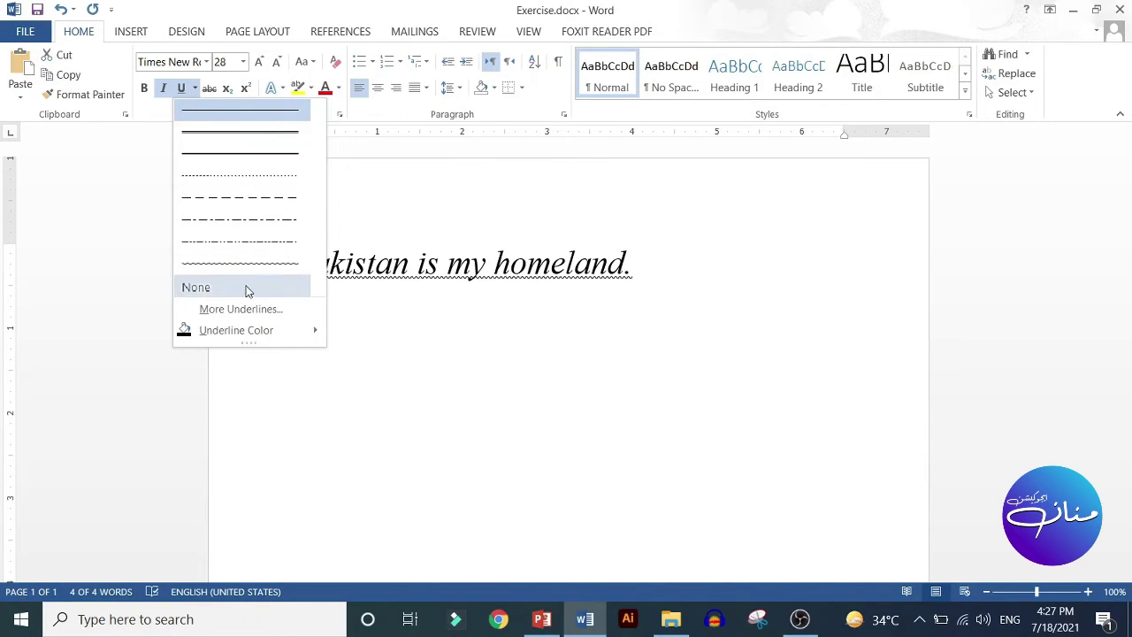
mouse_move(236, 330)
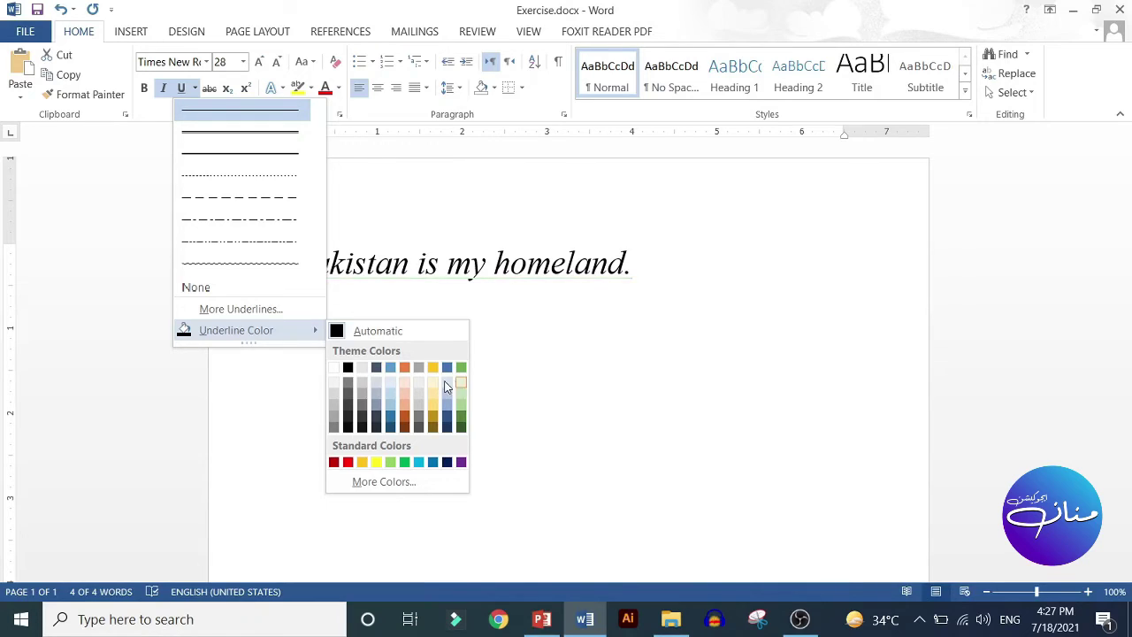
click(221, 153)
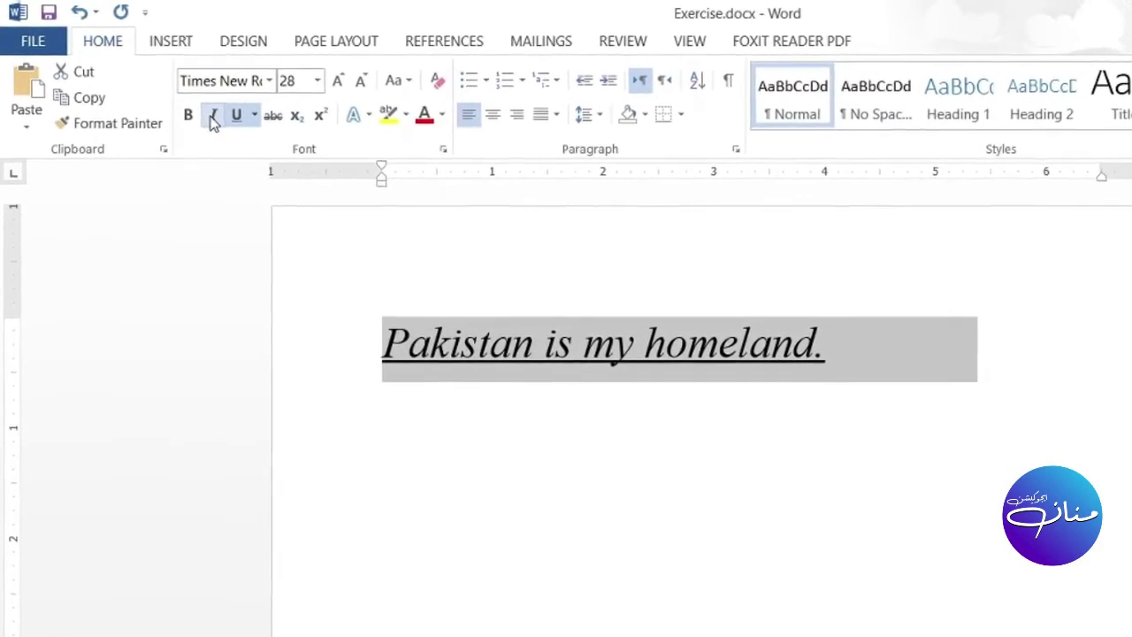
click(210, 118)
click(255, 124)
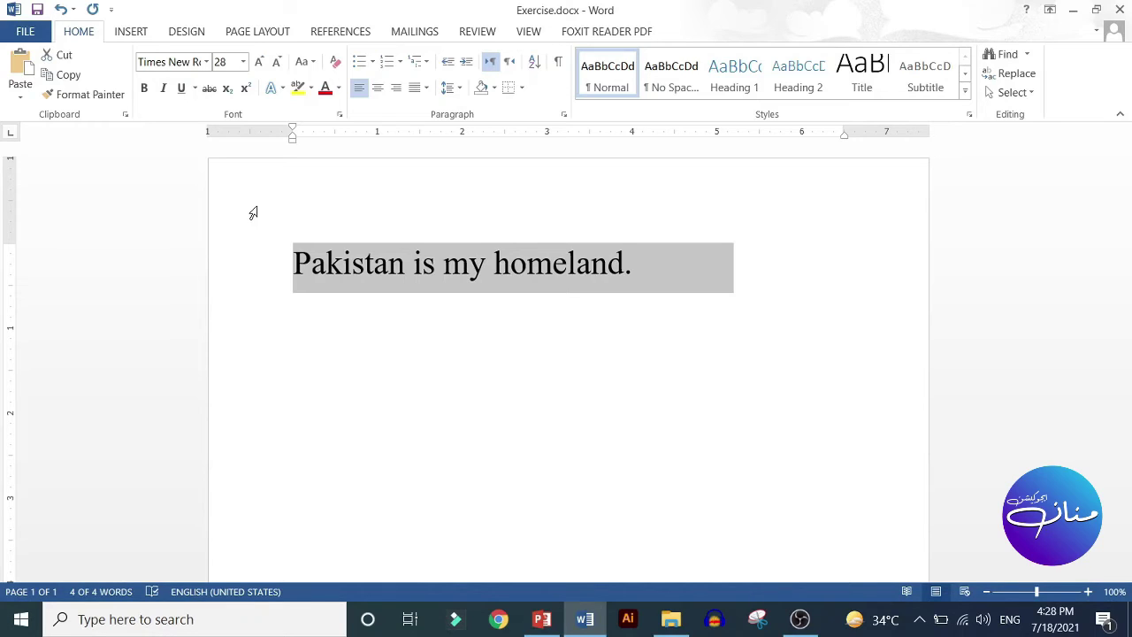
click(284, 256)
click(284, 255)
text(1)
key(Return)
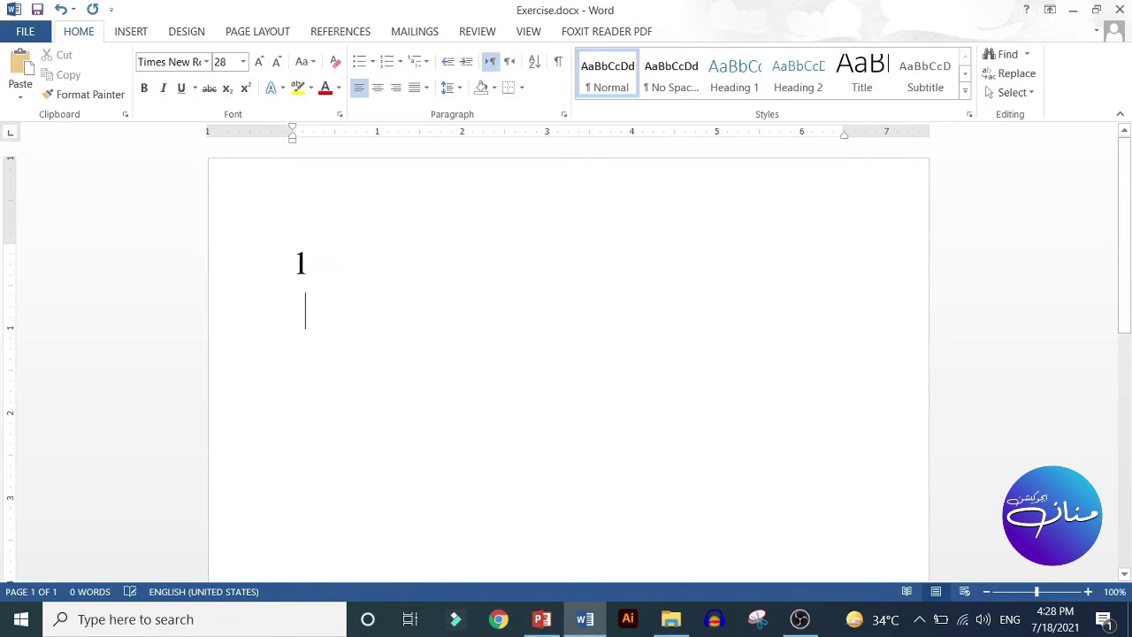
key(BackSpace)
text(00)
drag(343, 263, 281, 268)
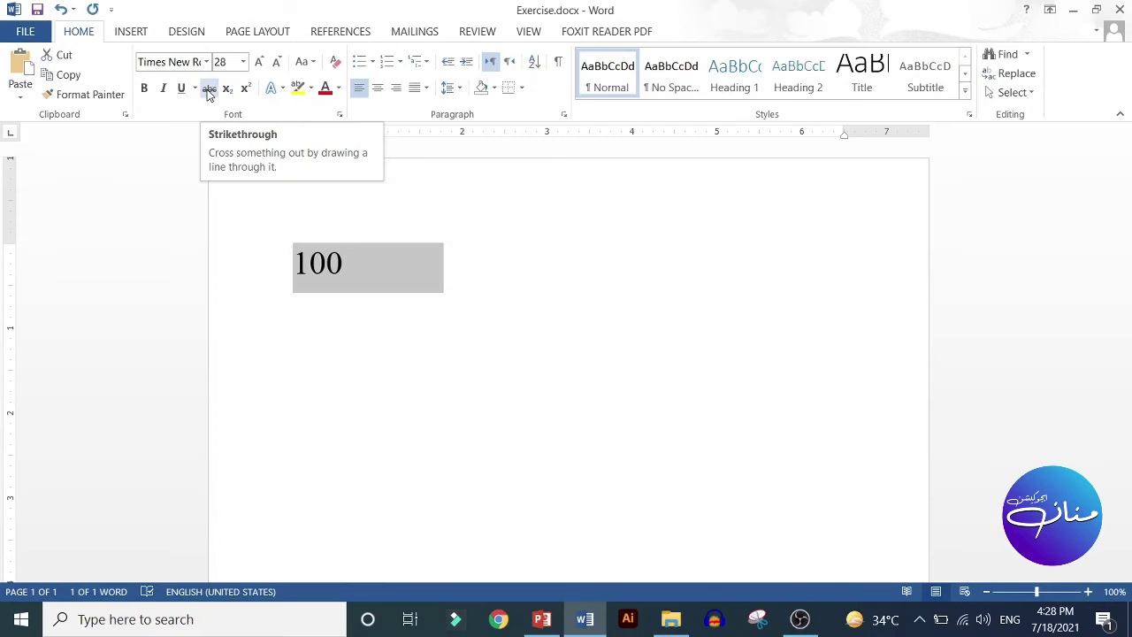
click(208, 87)
click(344, 345)
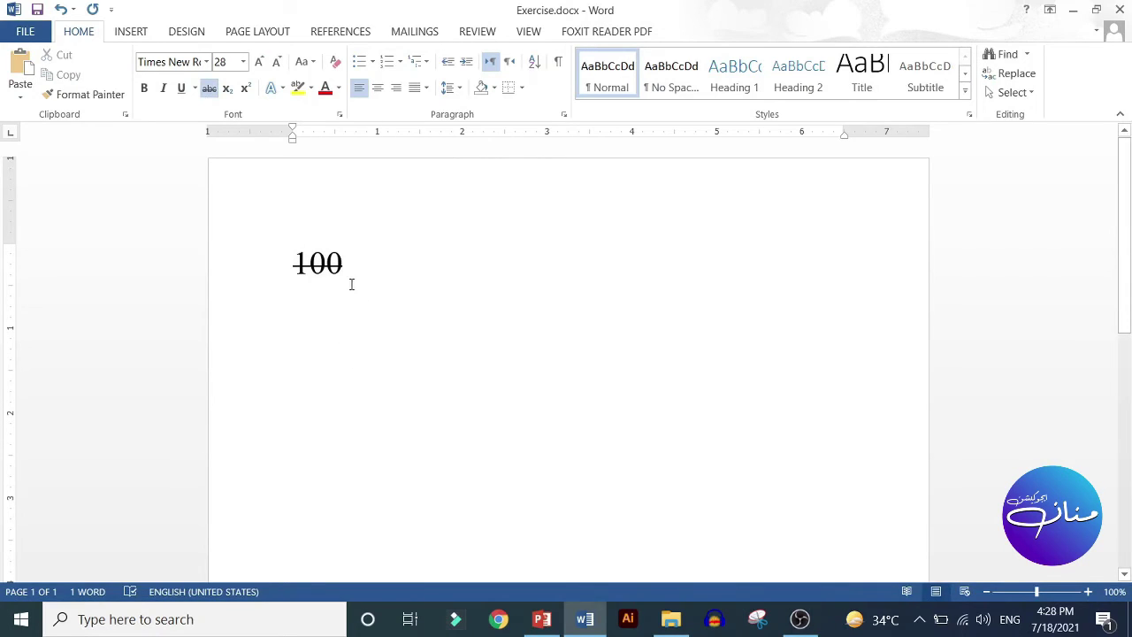
drag(352, 252, 262, 263)
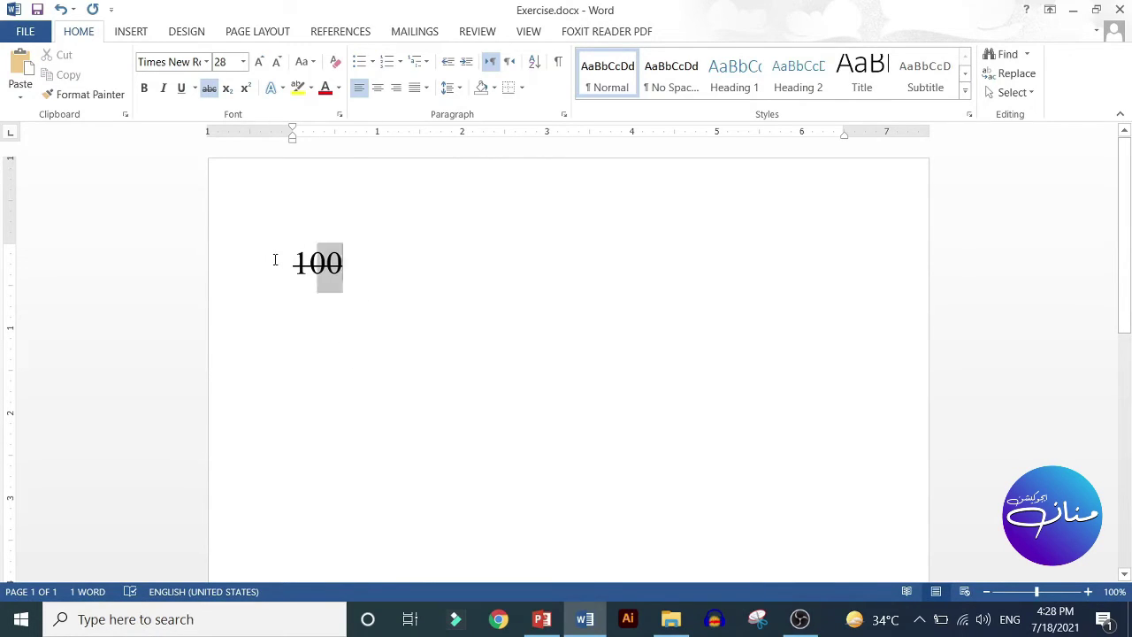
key(ctrl+z)
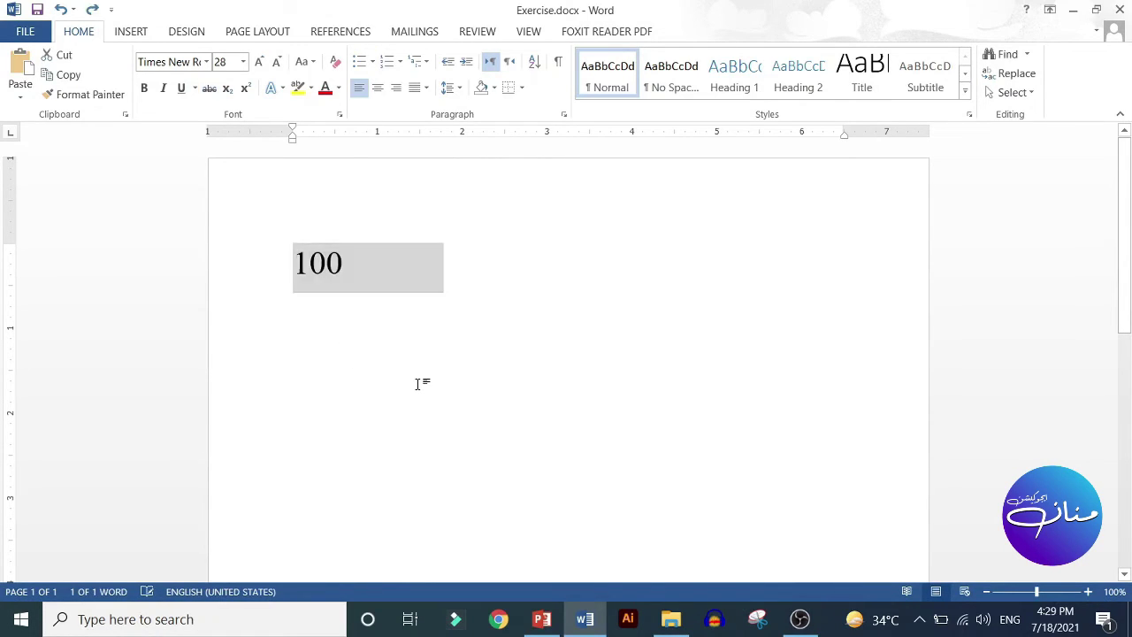
key(ctrl+z)
key(ctrl+z)
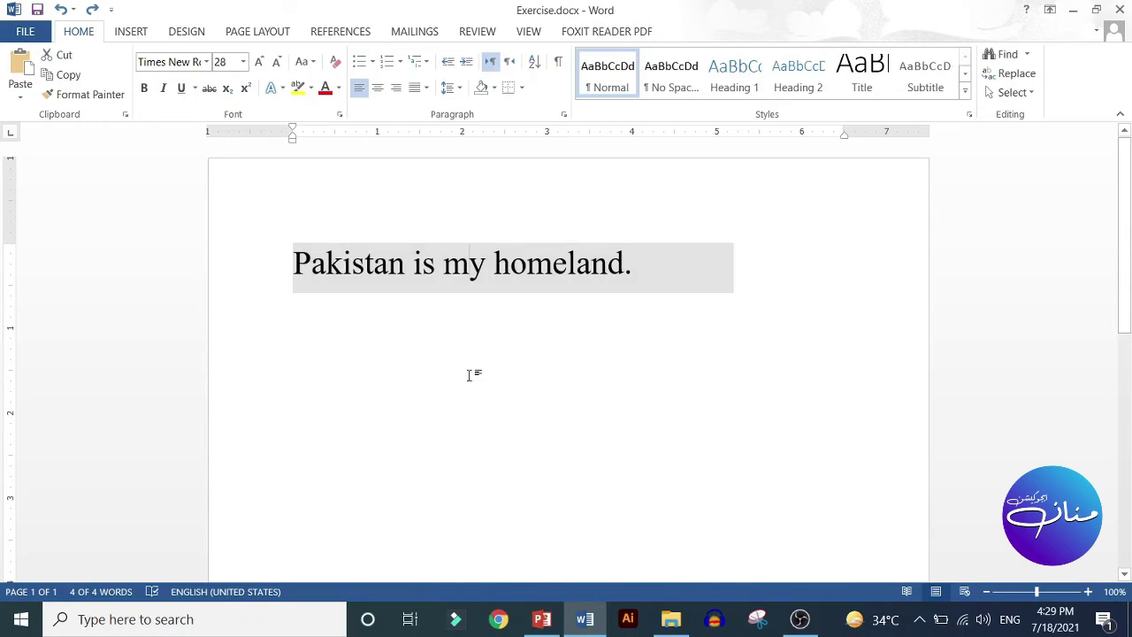
- Erase the 'Pakistan is my homeland.' line with Backspace to leave an empty page
click(669, 262)
key(Return)
key(Return)
key(Return)
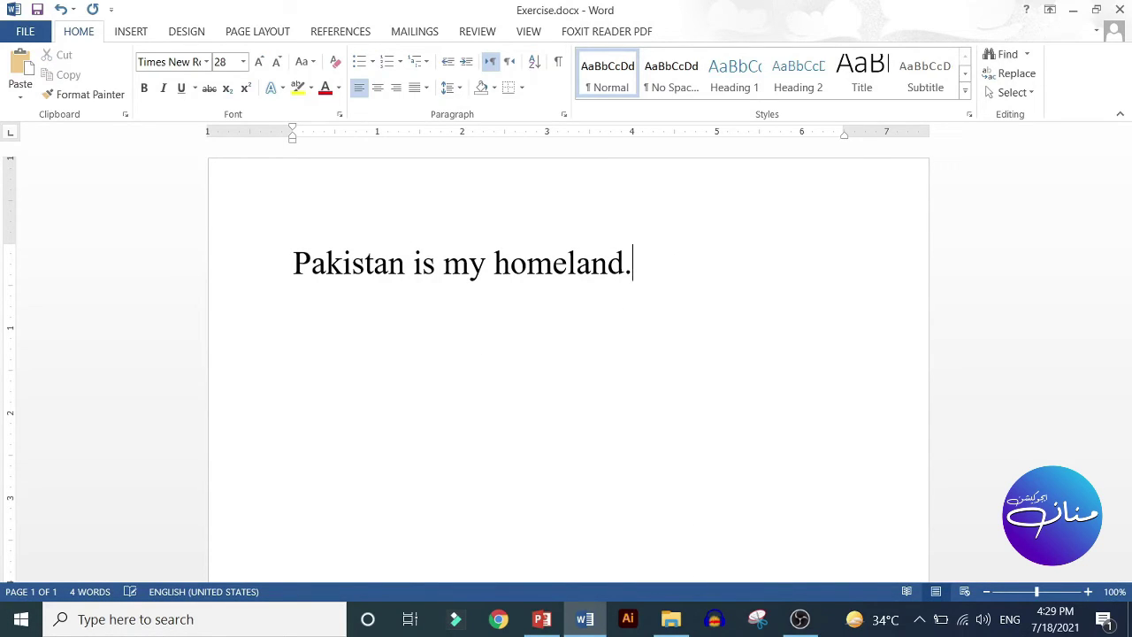
key(BackSpace)
key(BackSpace)
key(BackSpace)
key(BackSpace)
key(BackSpace)
key(BackSpace)
key(BackSpace)
key(BackSpace)
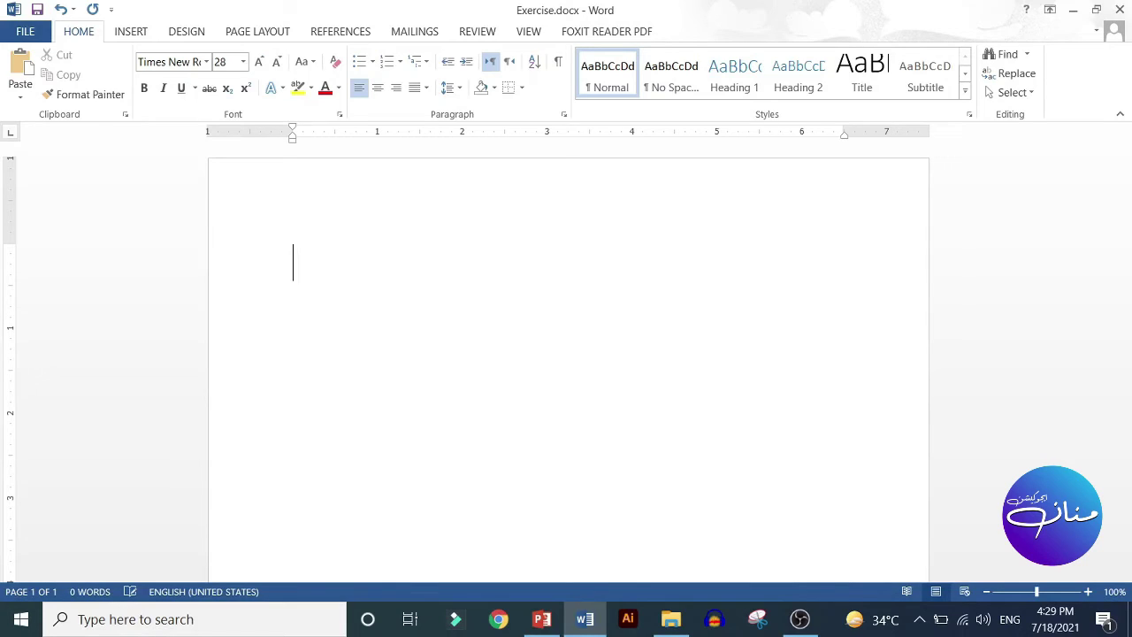
key(BackSpace)
text(H2O)
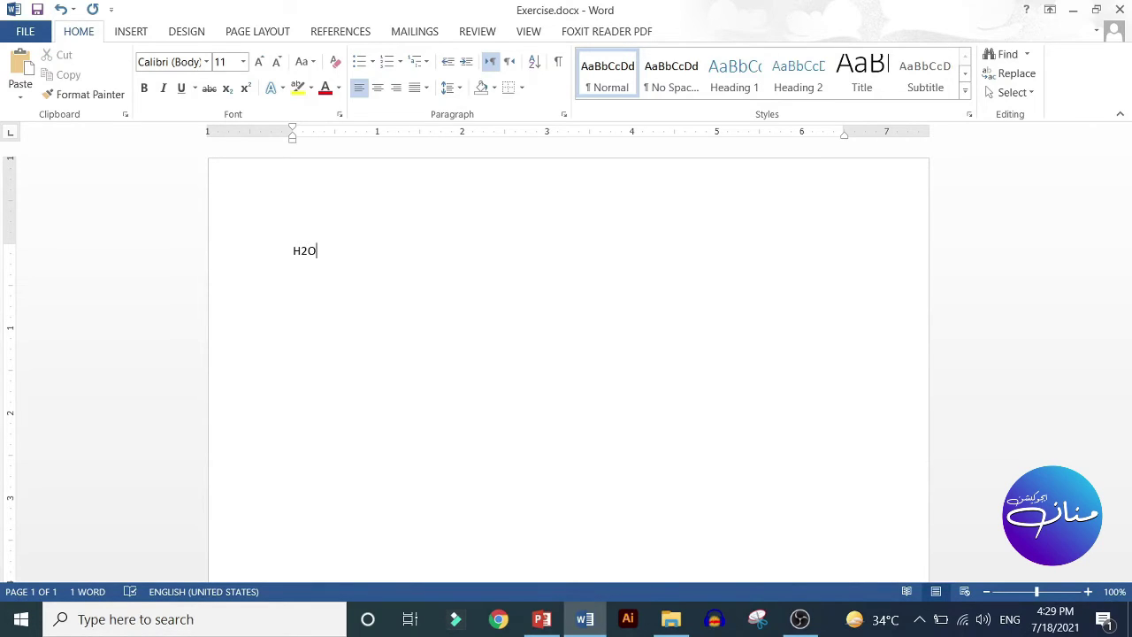
- Select H2O and grow its font size step by step to 80
key(ctrl+a)
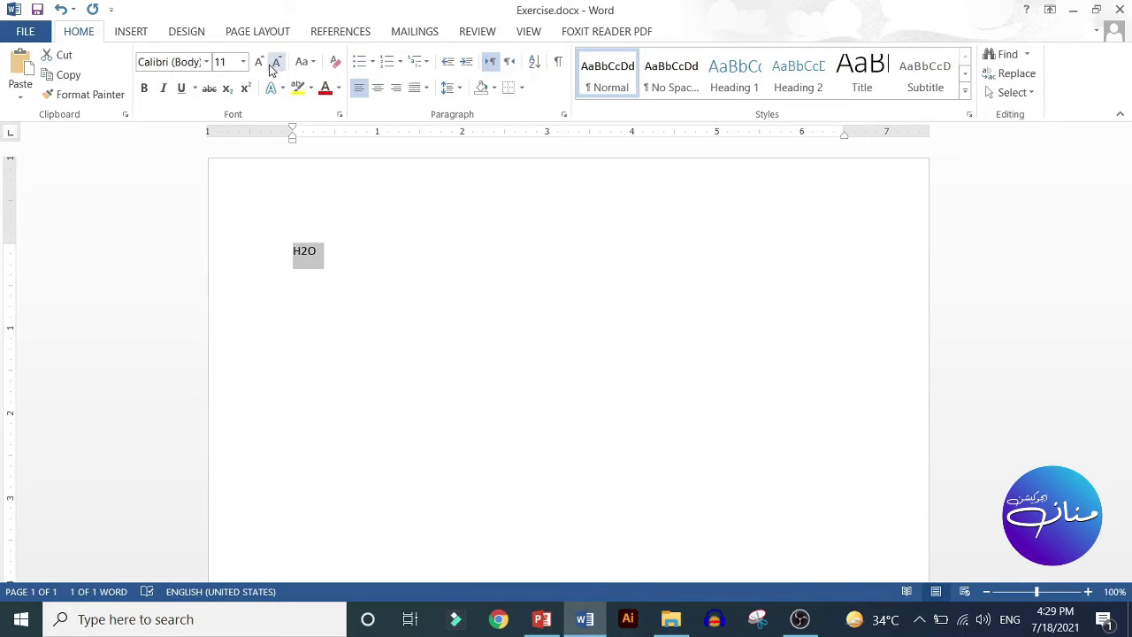
click(259, 62)
triple_click(259, 62)
double_click(259, 62)
triple_click(259, 62)
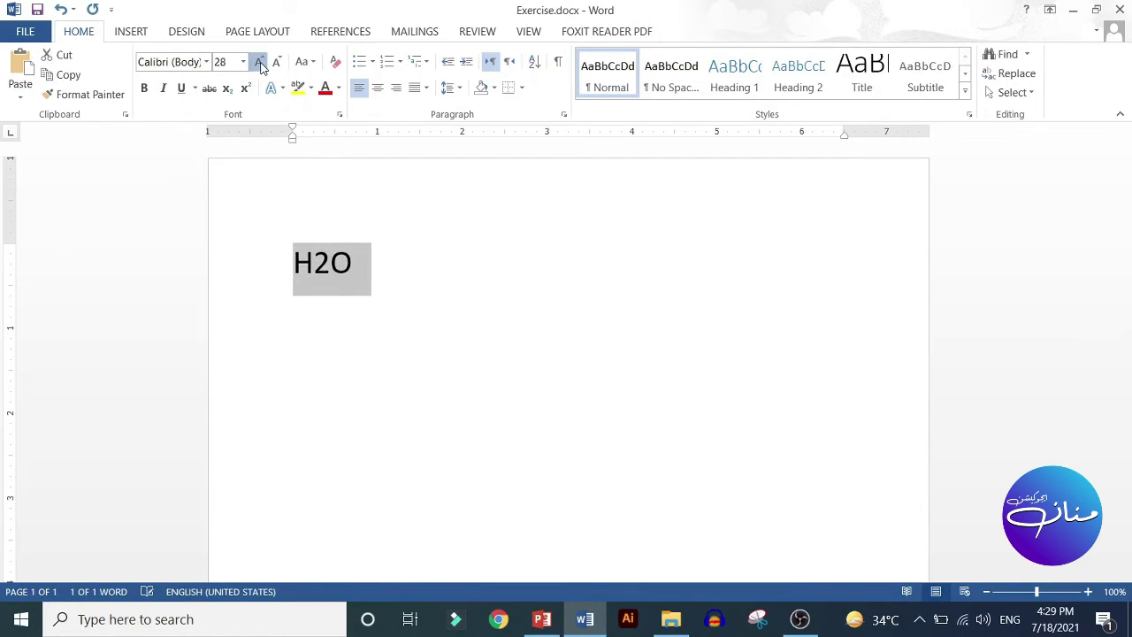
triple_click(259, 62)
click(259, 62)
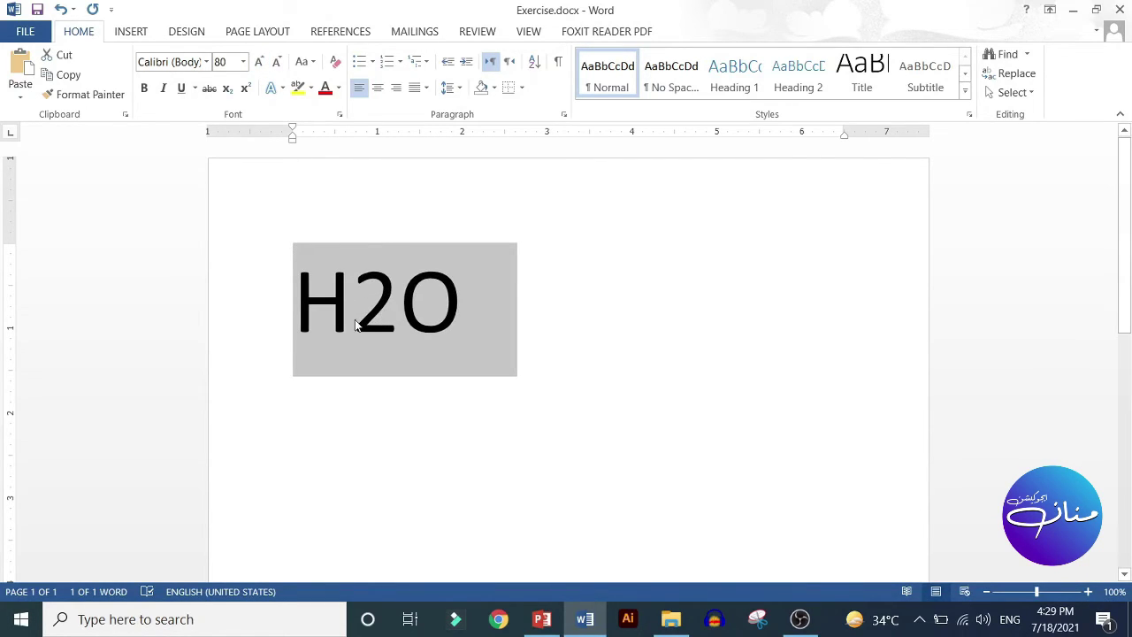
- Make the 2 in H2O a subscript so it reads H₂O
click(358, 327)
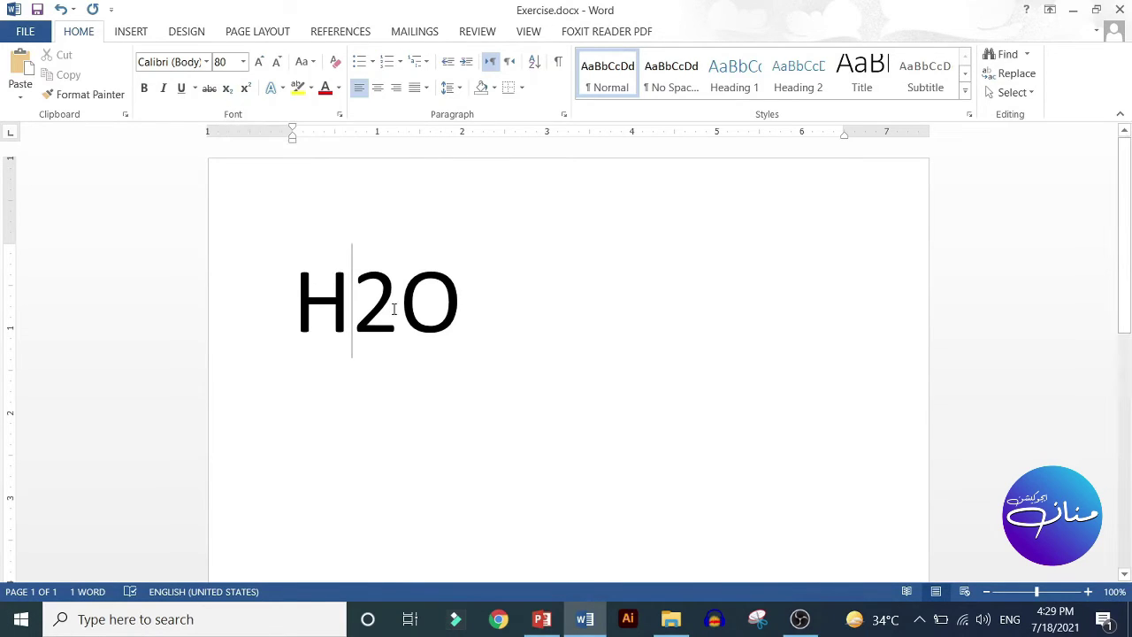
key(shift+Right)
drag(486, 336, 284, 323)
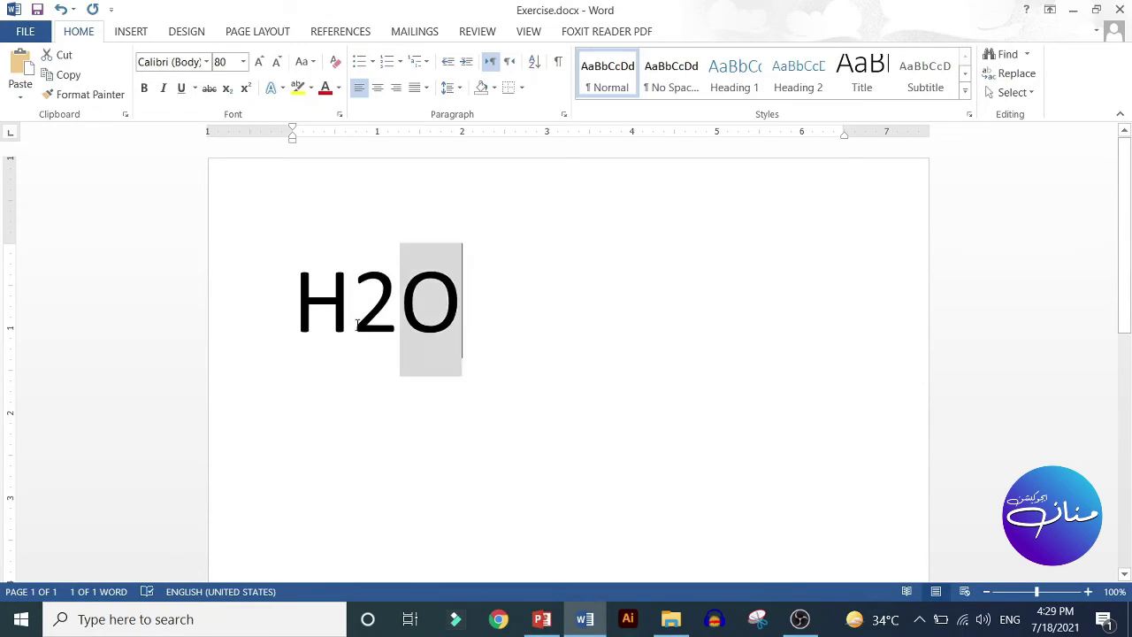
click(344, 416)
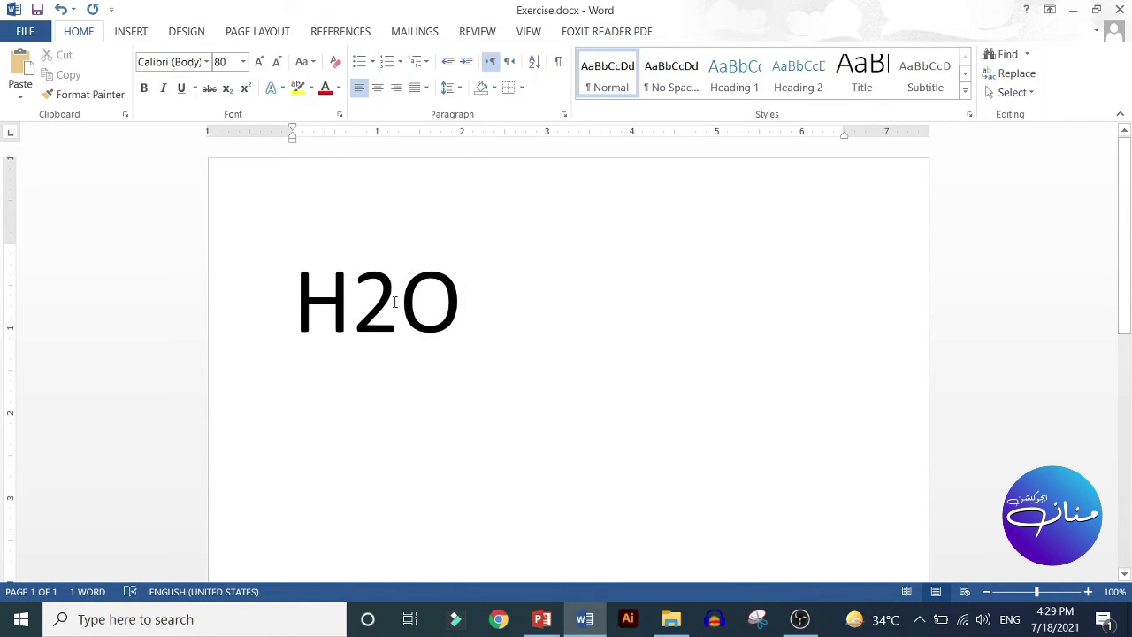
key(shift+Right)
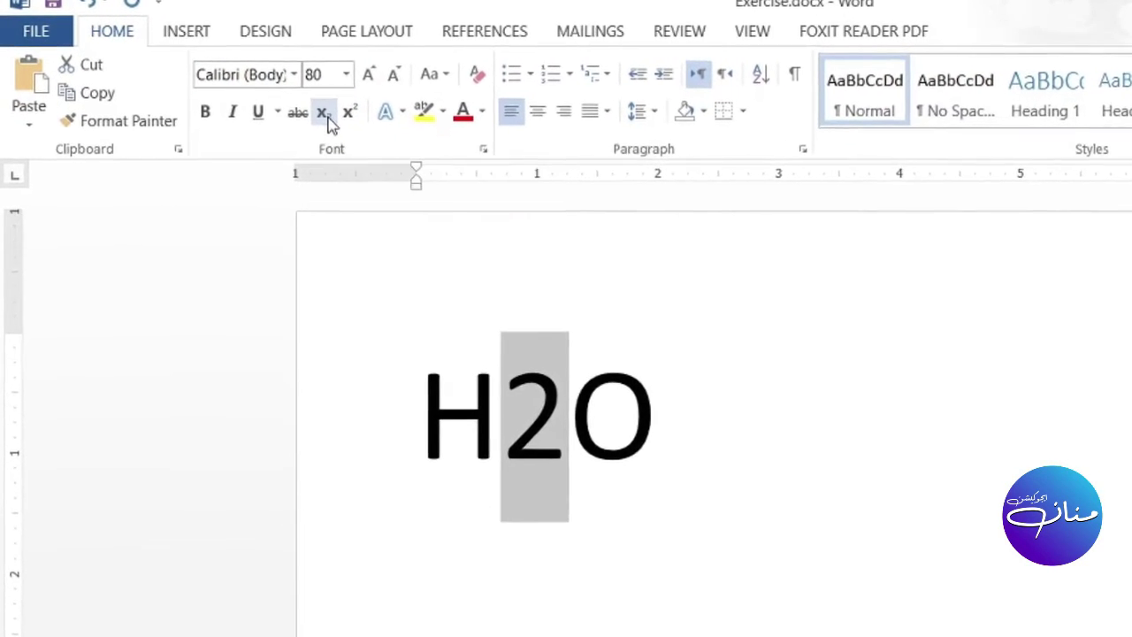
click(323, 112)
click(346, 465)
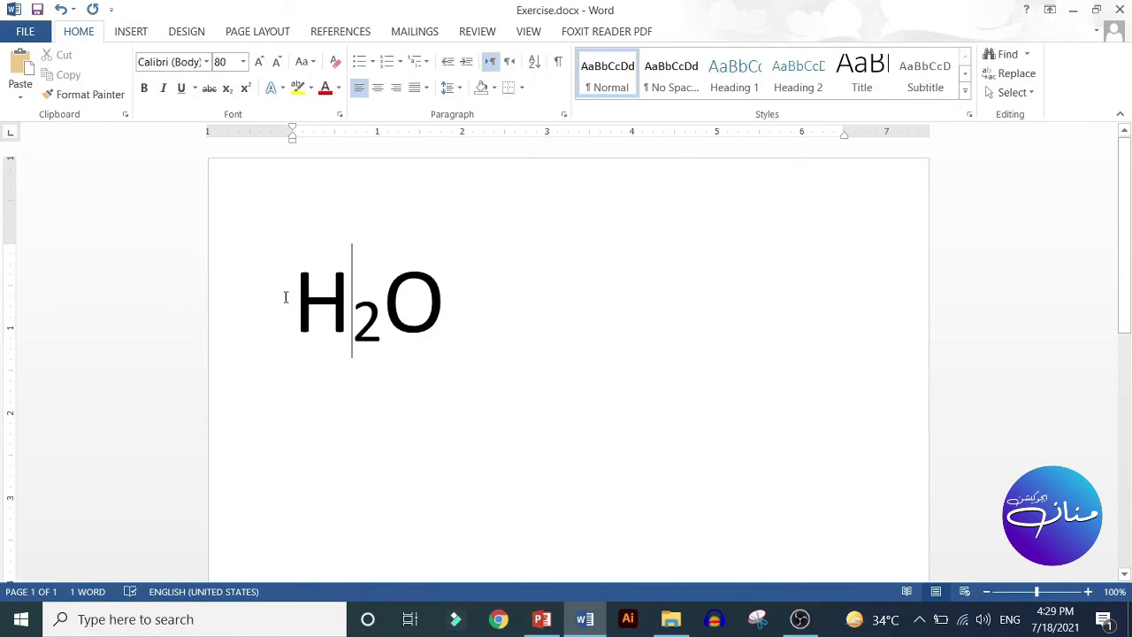
drag(294, 292, 498, 296)
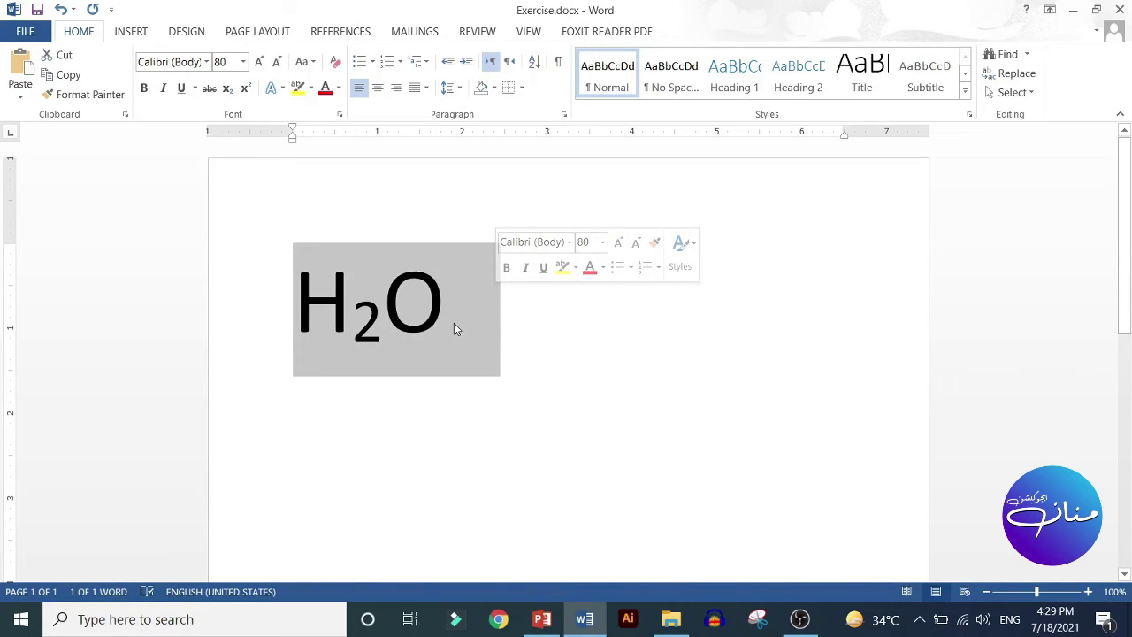
click(558, 342)
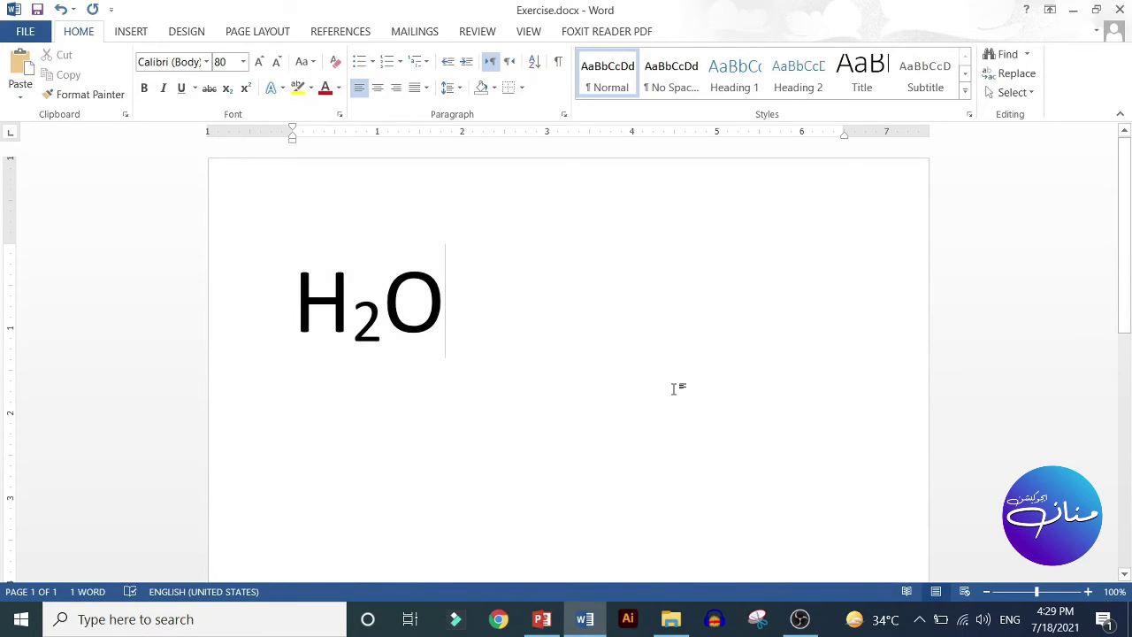
- Replace the text with 10-1 and raise the -1 to superscript
key(ctrl+a)
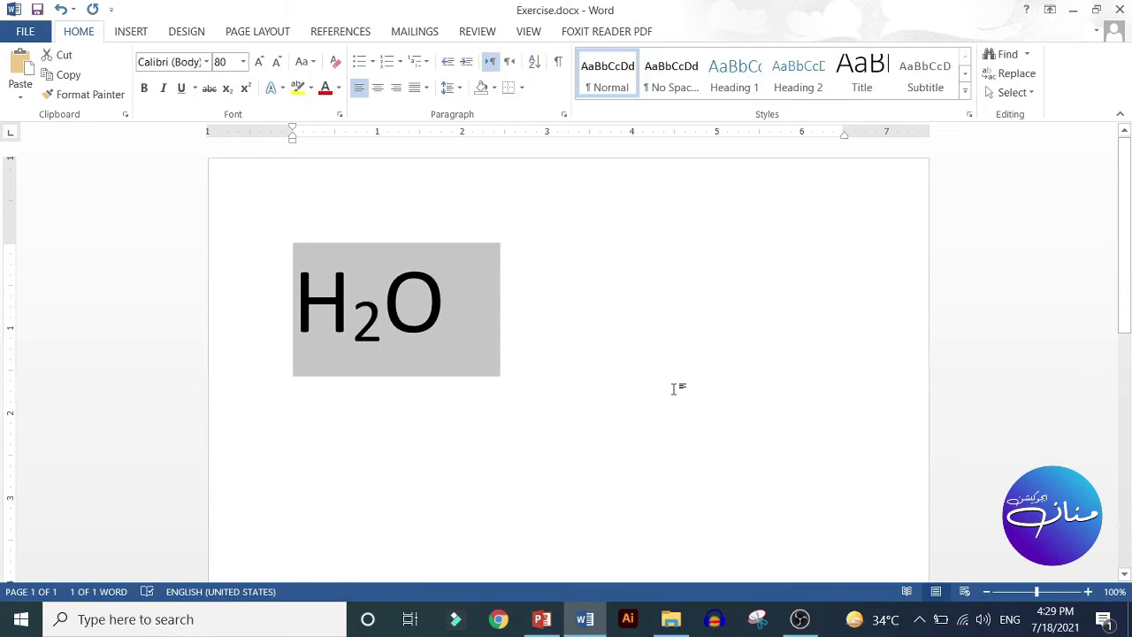
text(1)
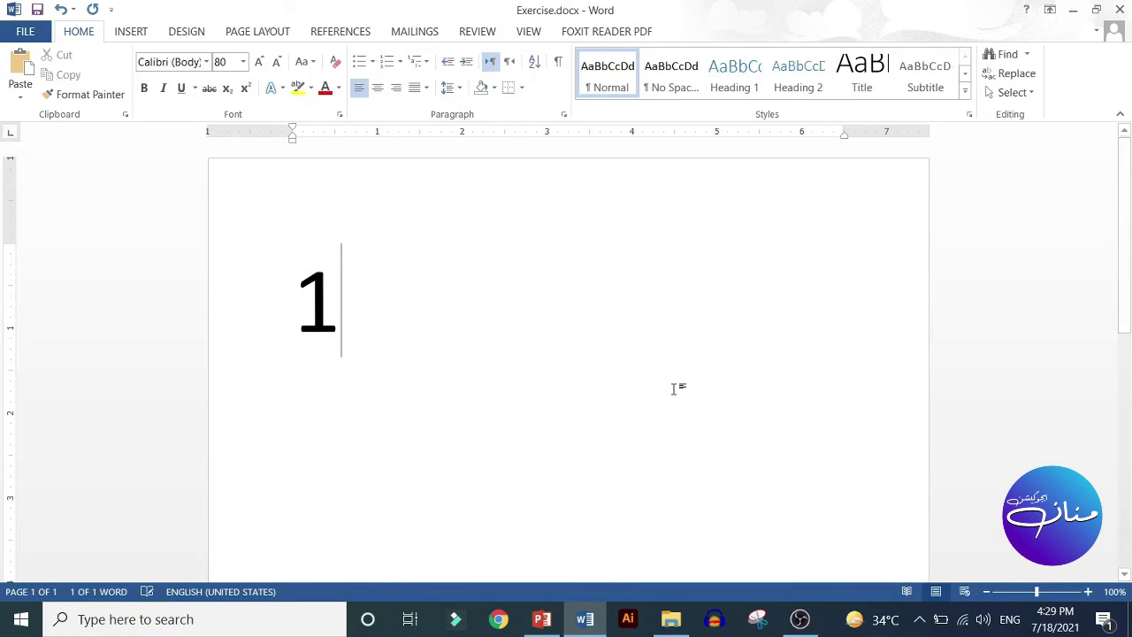
text(0-)
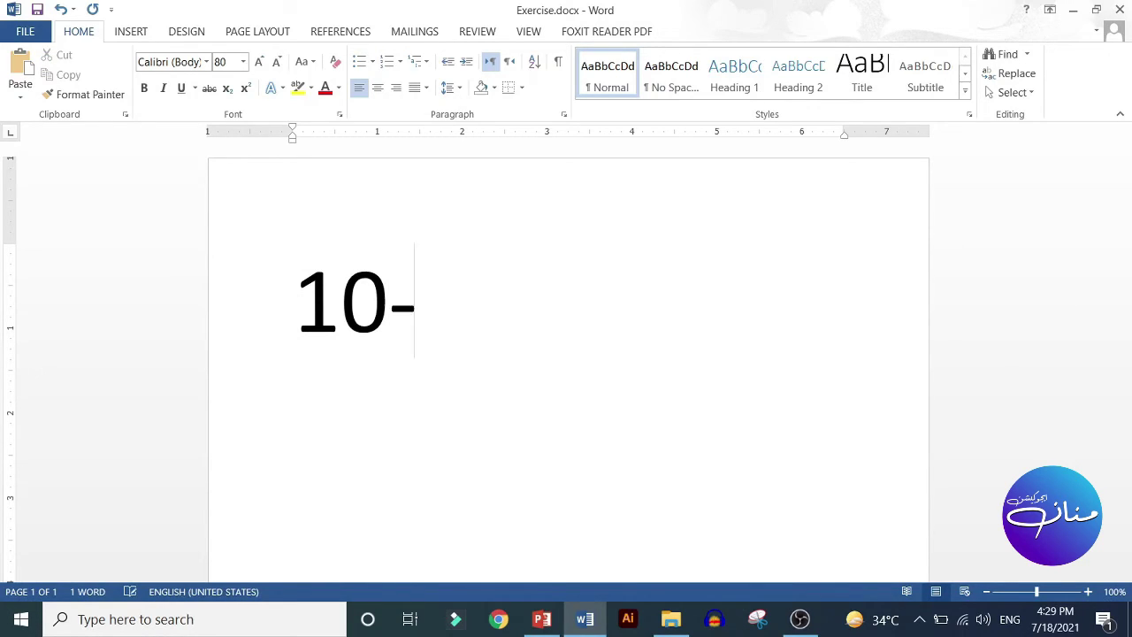
text(1)
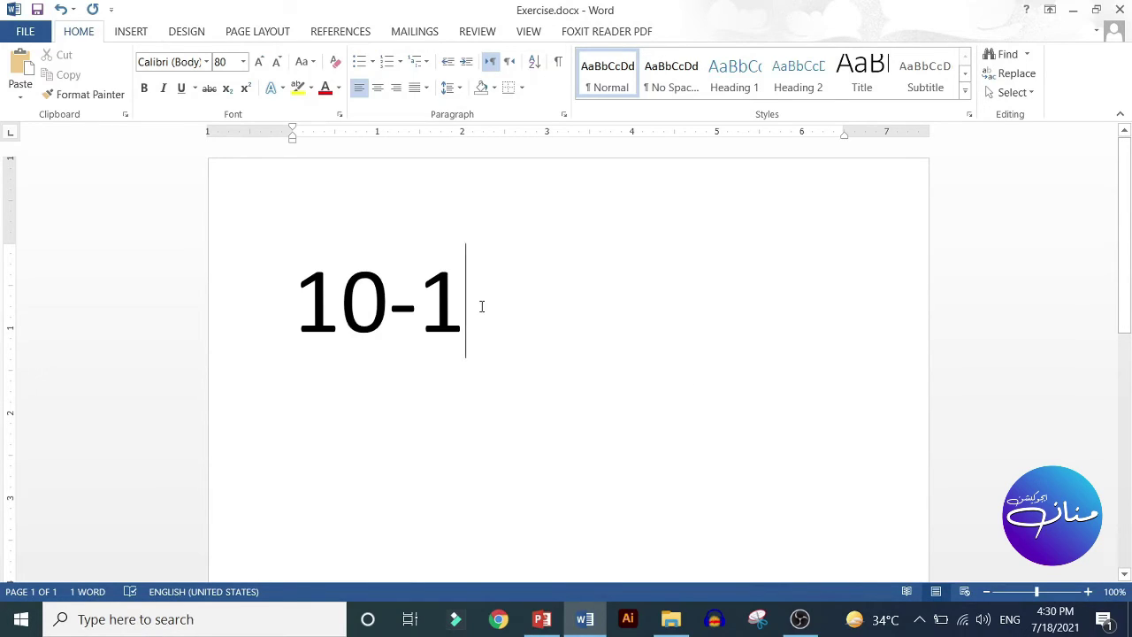
drag(465, 305, 390, 305)
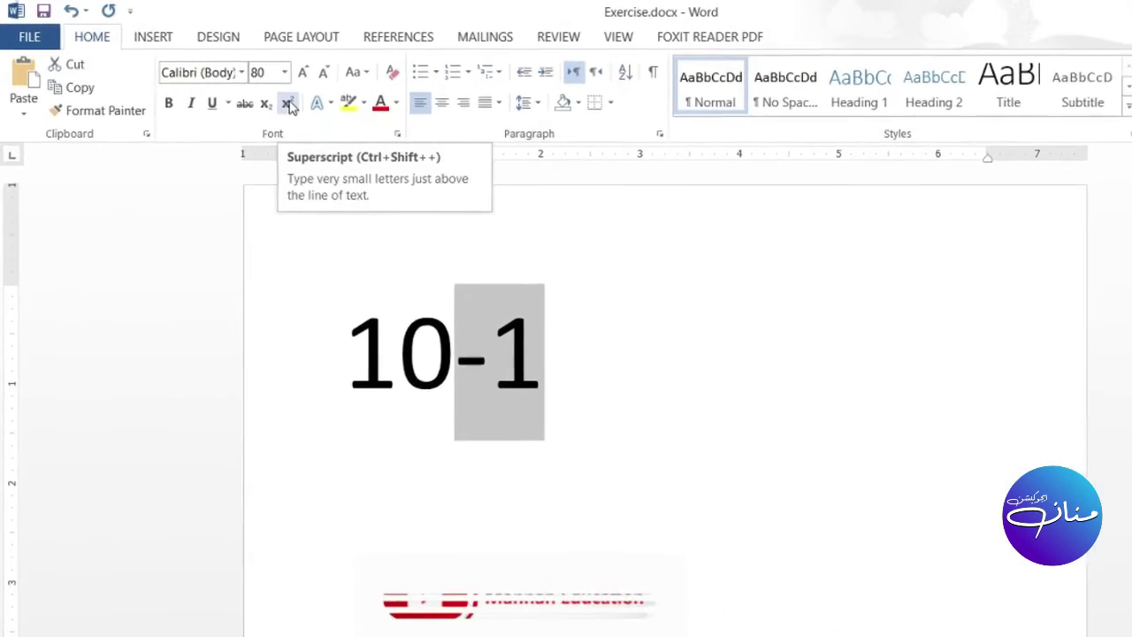
click(304, 108)
click(646, 327)
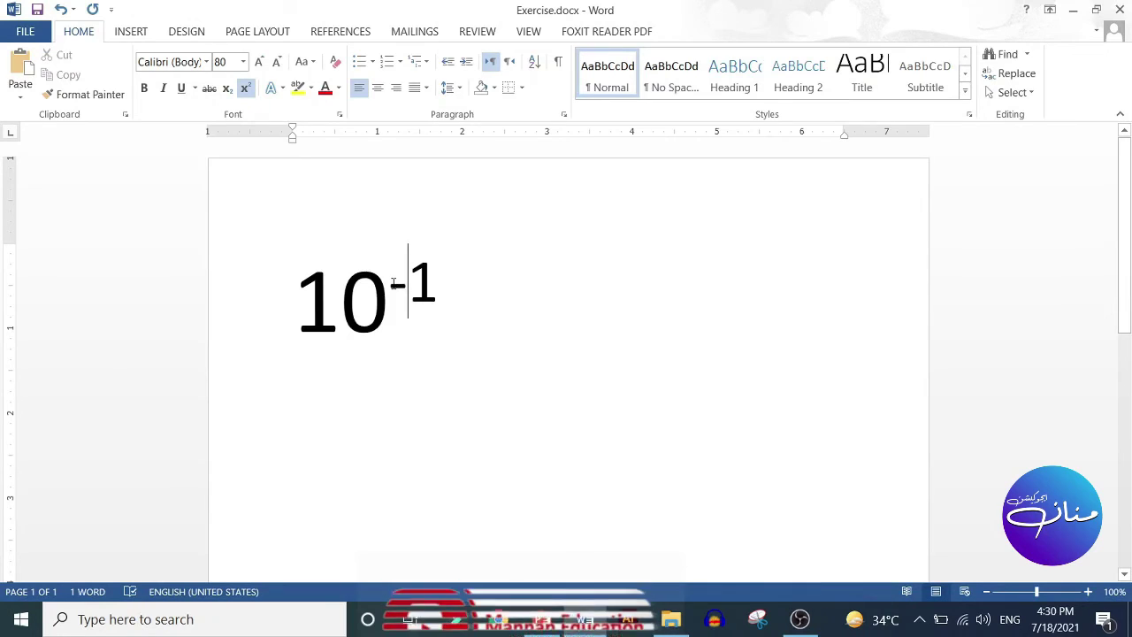
- Select the 10⁻¹ line and delete it, leaving the page blank
drag(389, 288, 434, 283)
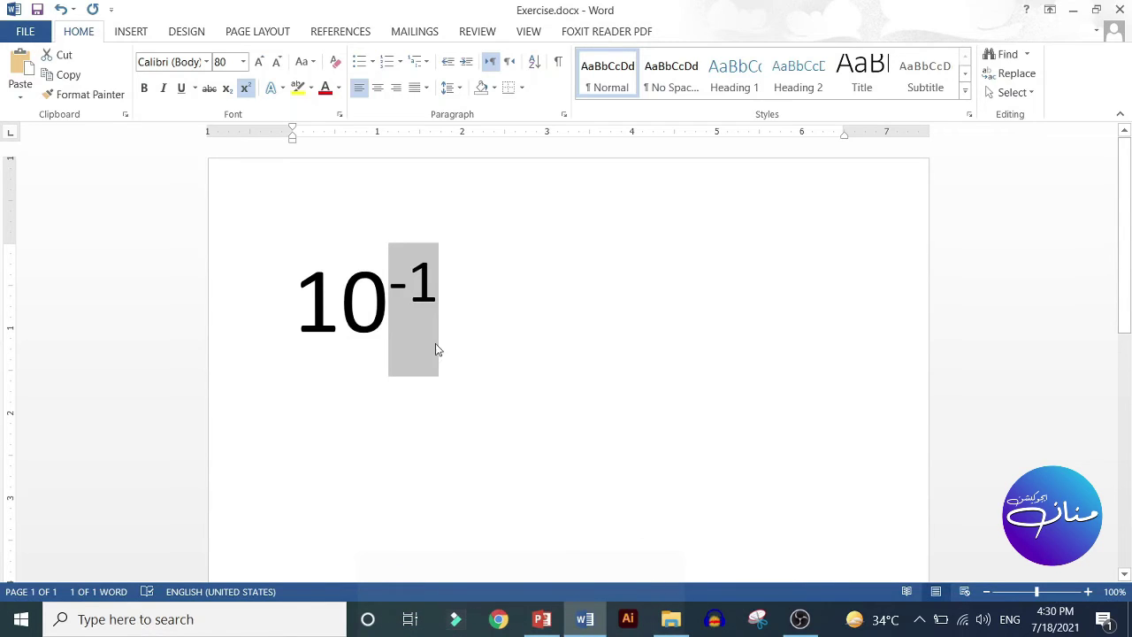
click(389, 316)
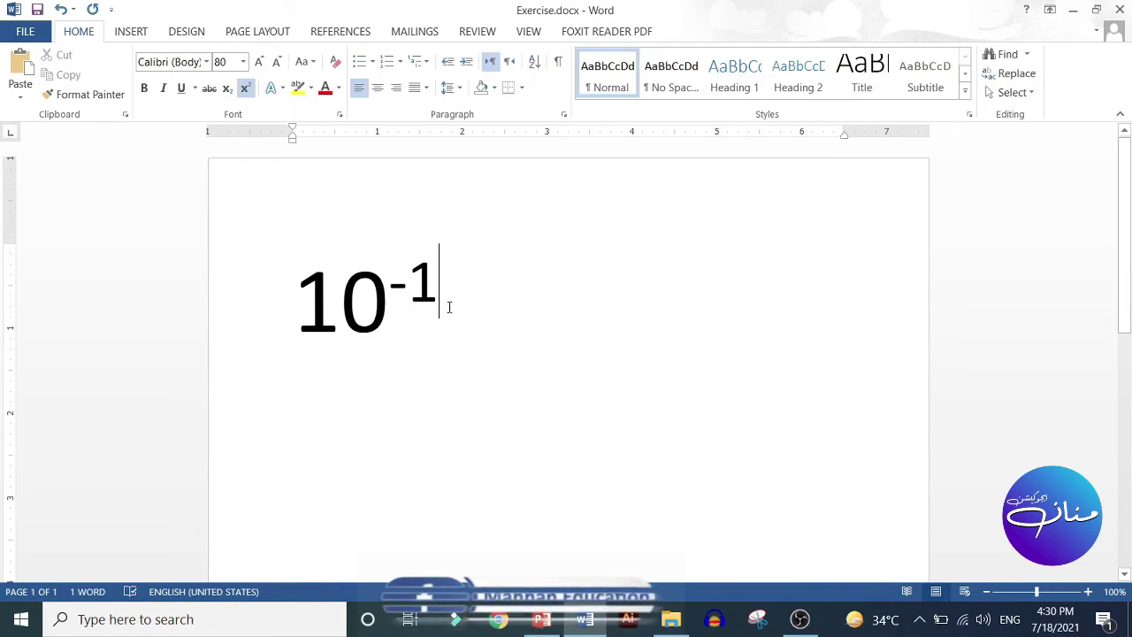
drag(442, 306, 254, 312)
key(Delete)
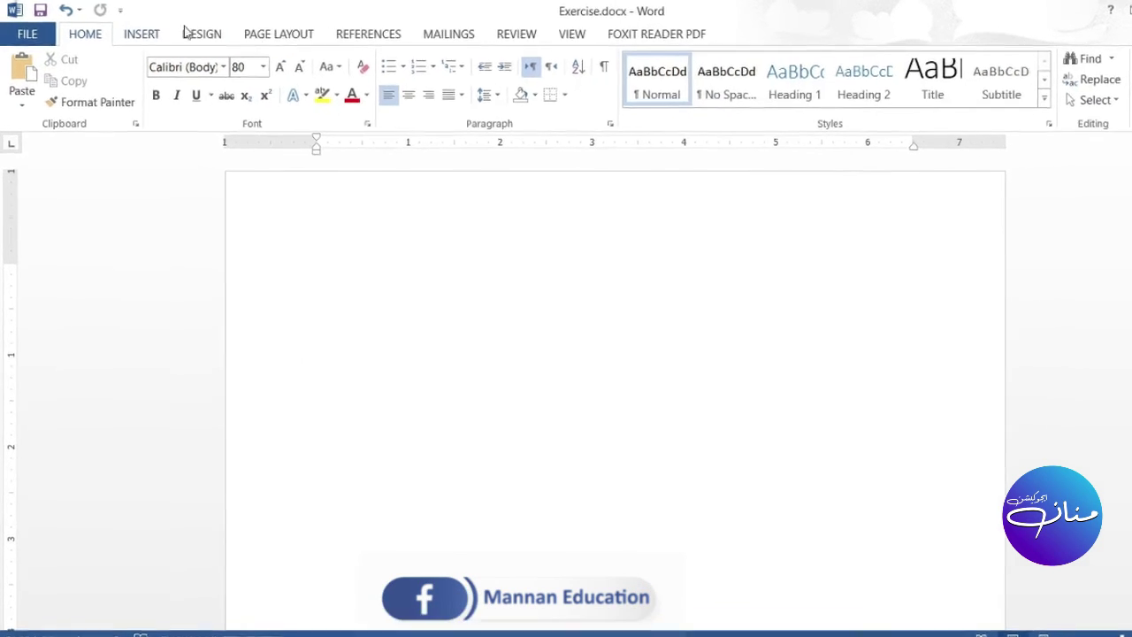
- Type 'Pakistan', select the line, and bring up the Text Effects and Typography gallery
click(345, 109)
click(345, 110)
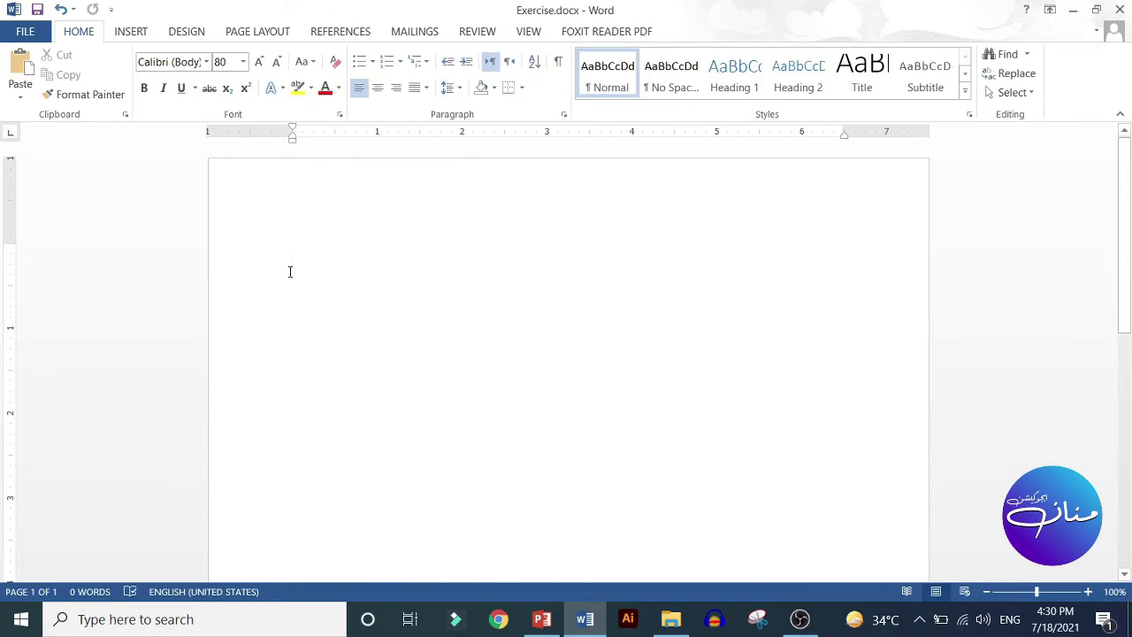
text(Paki)
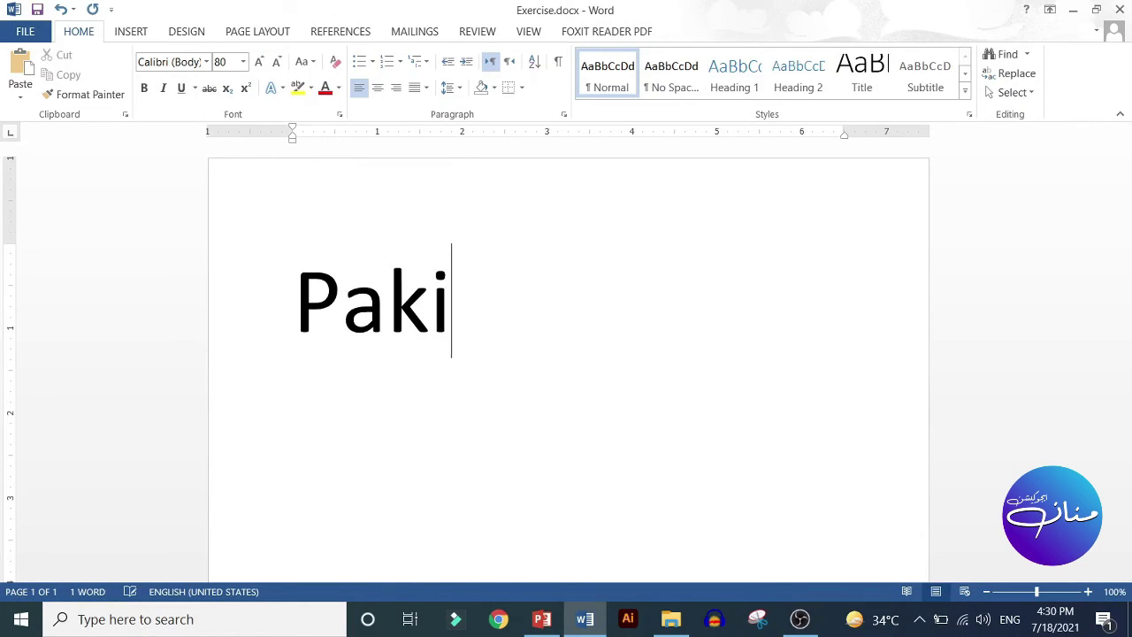
text(stan)
click(289, 277)
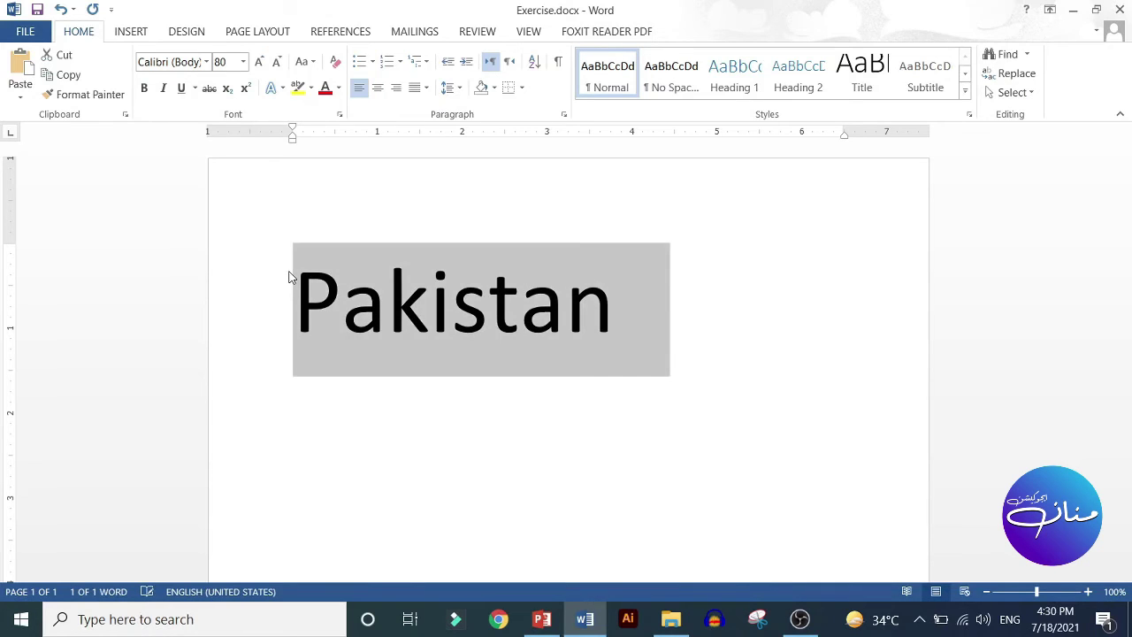
click(282, 91)
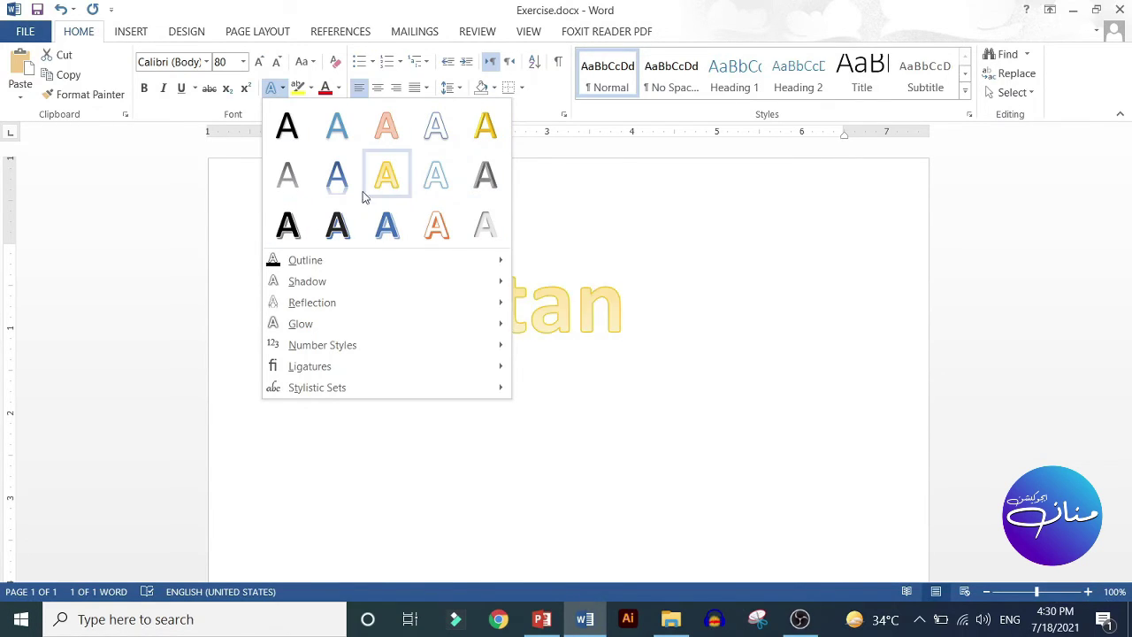
- Apply the black shadowed text style, a reflection, and an orange glow to Pakistan
click(299, 230)
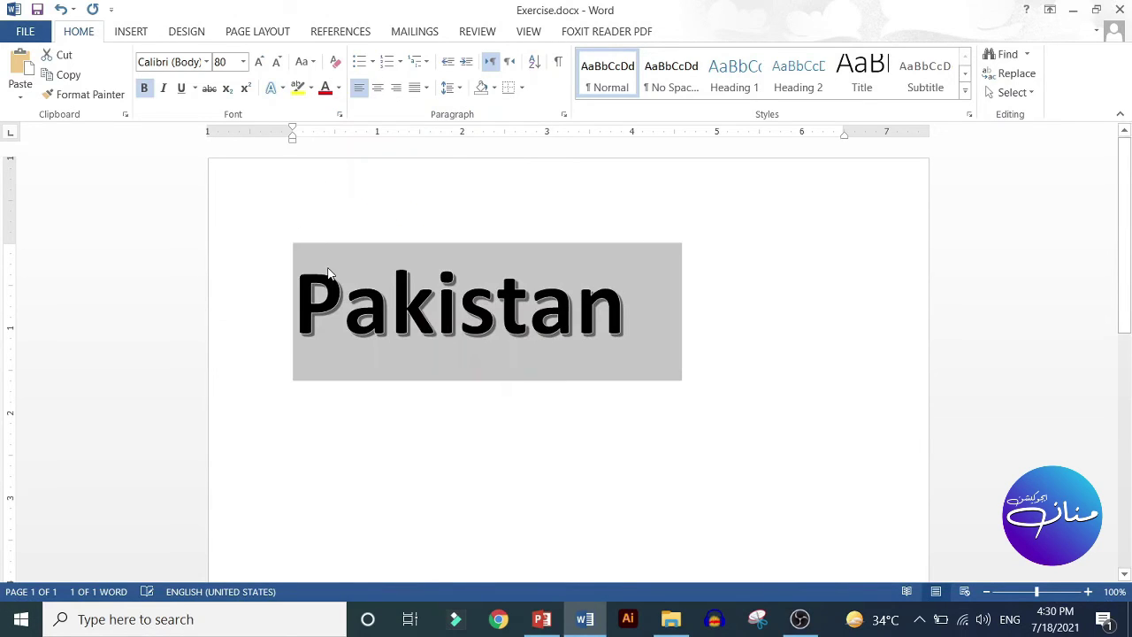
click(273, 89)
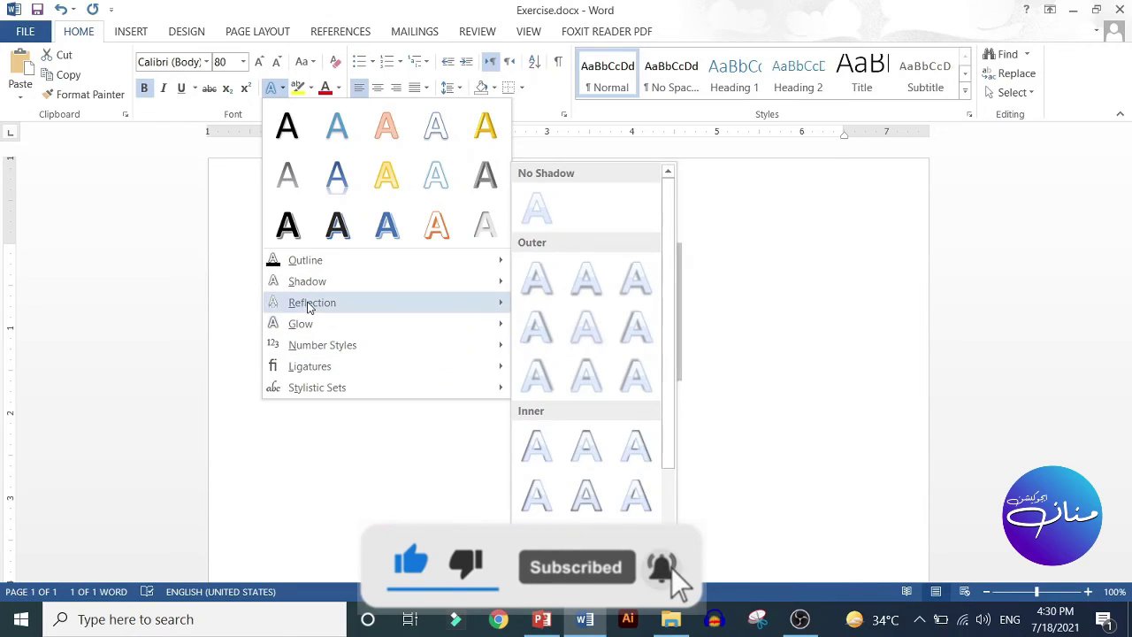
mouse_move(312, 303)
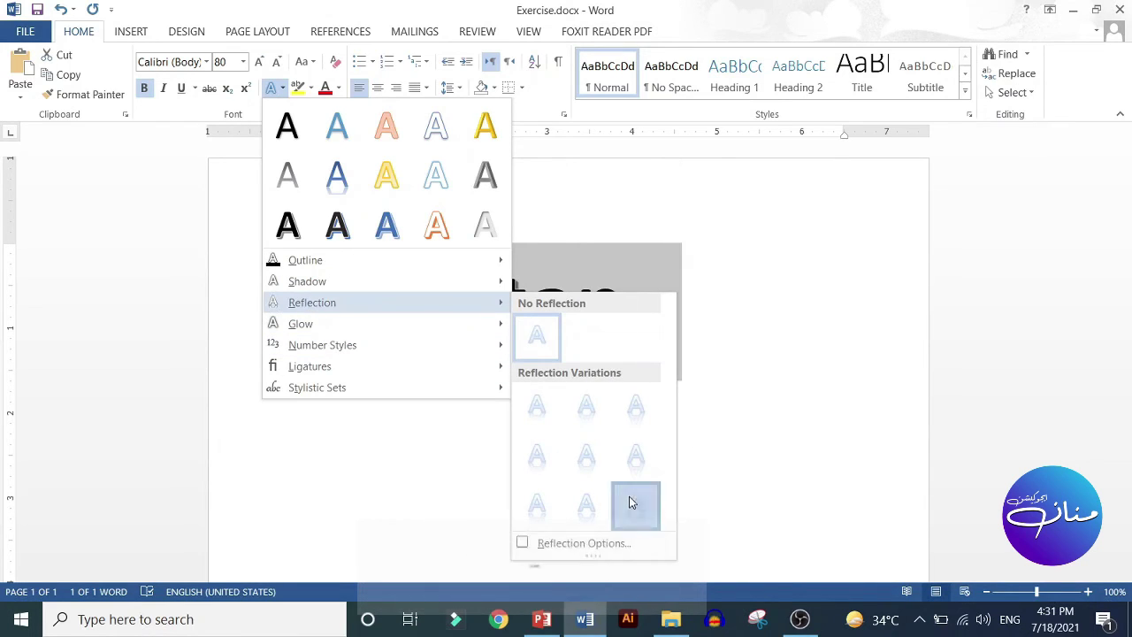
click(636, 506)
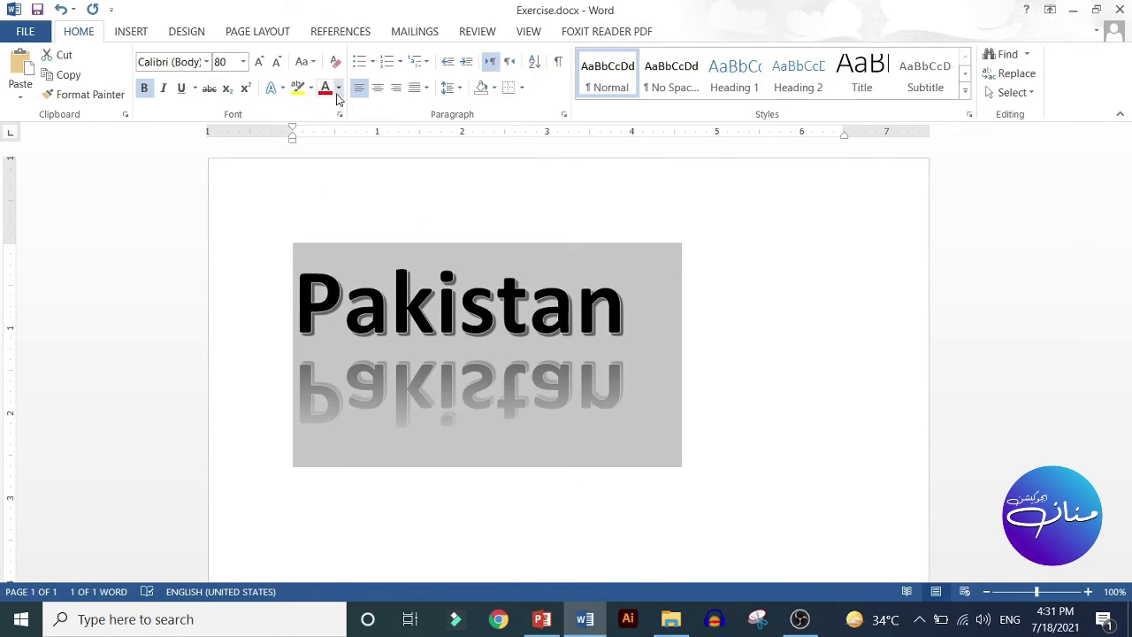
click(281, 88)
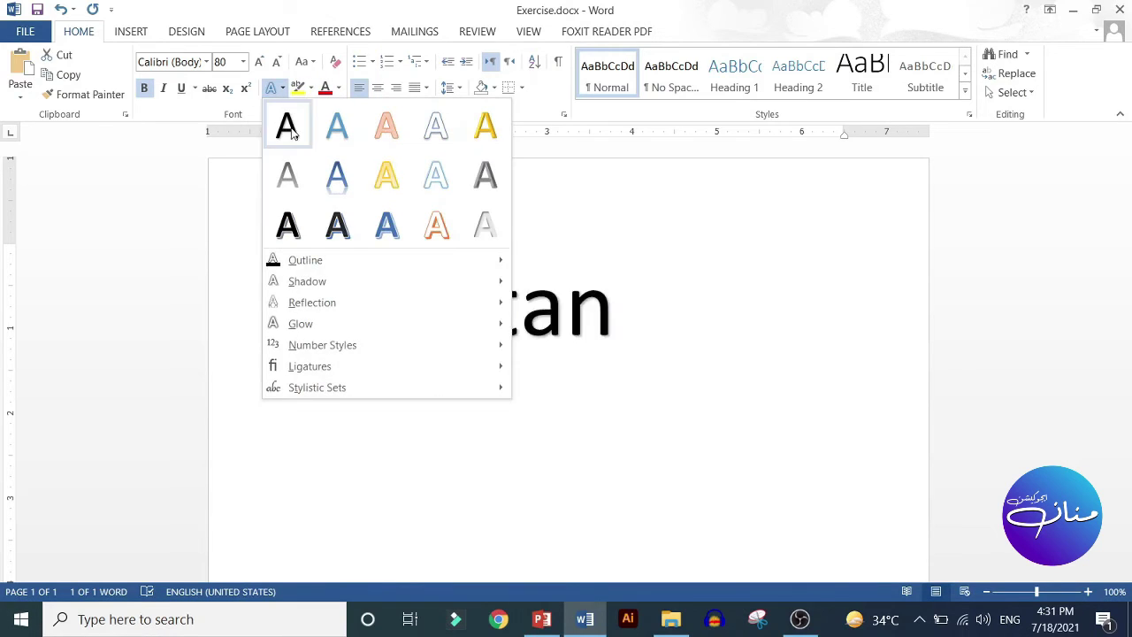
mouse_move(301, 324)
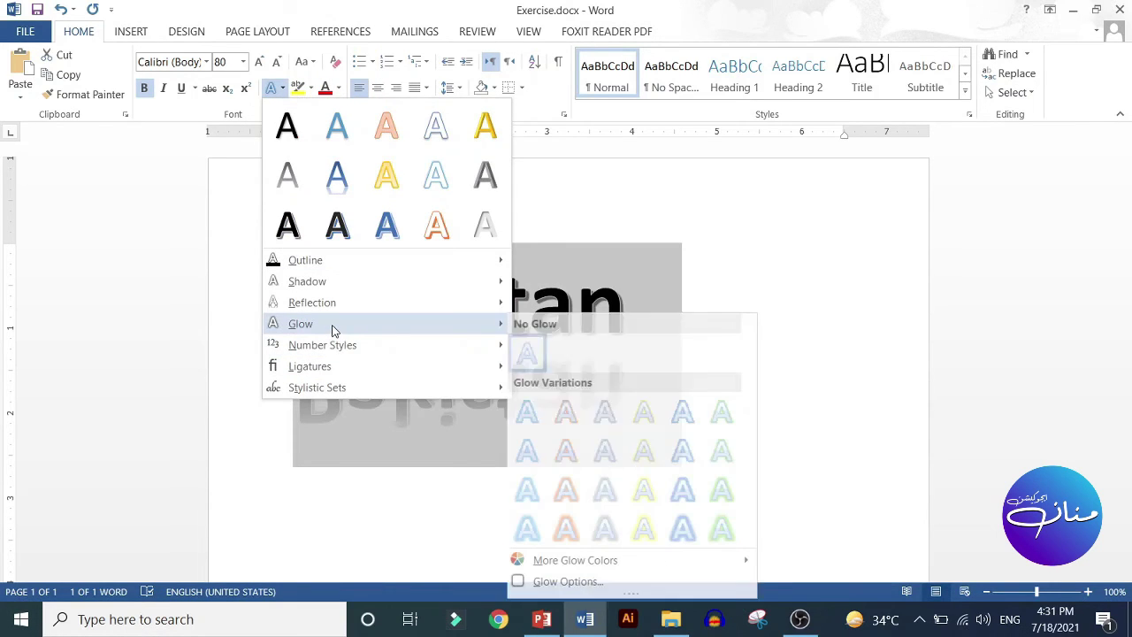
click(570, 489)
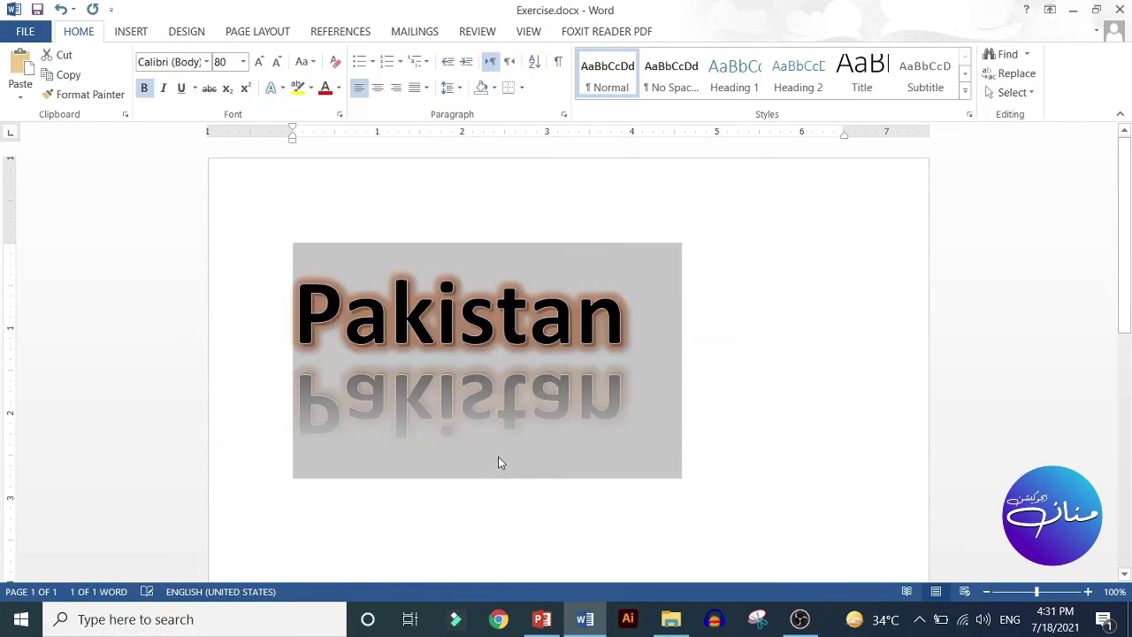
- Reselect Pakistan, view the effects gallery without changes, and deselect to check the result
click(496, 318)
drag(666, 420, 296, 389)
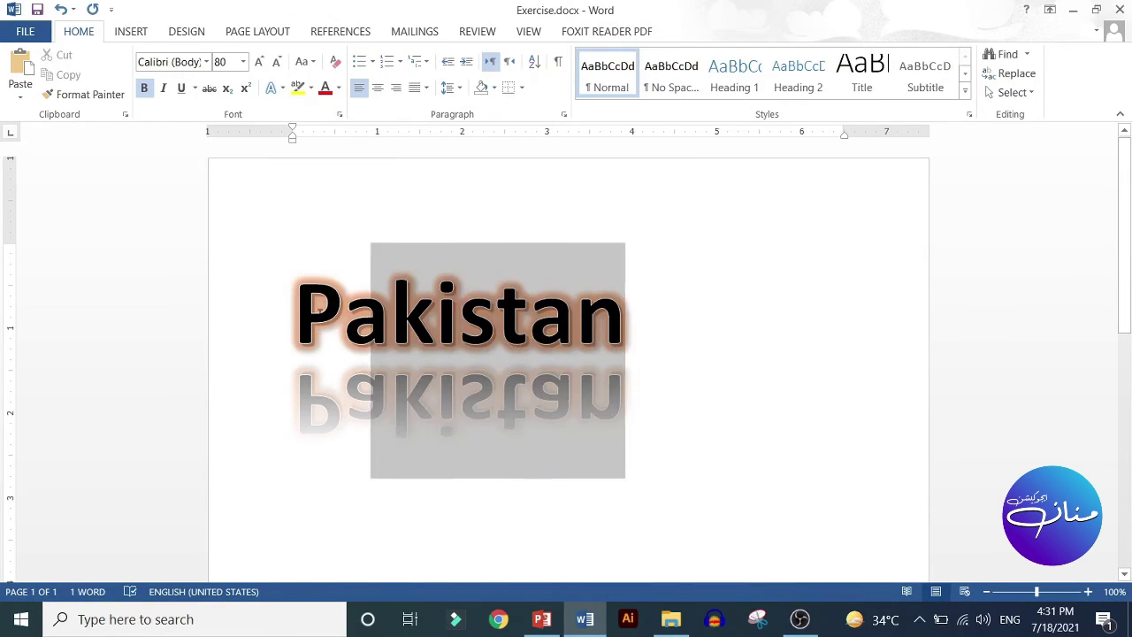
click(273, 88)
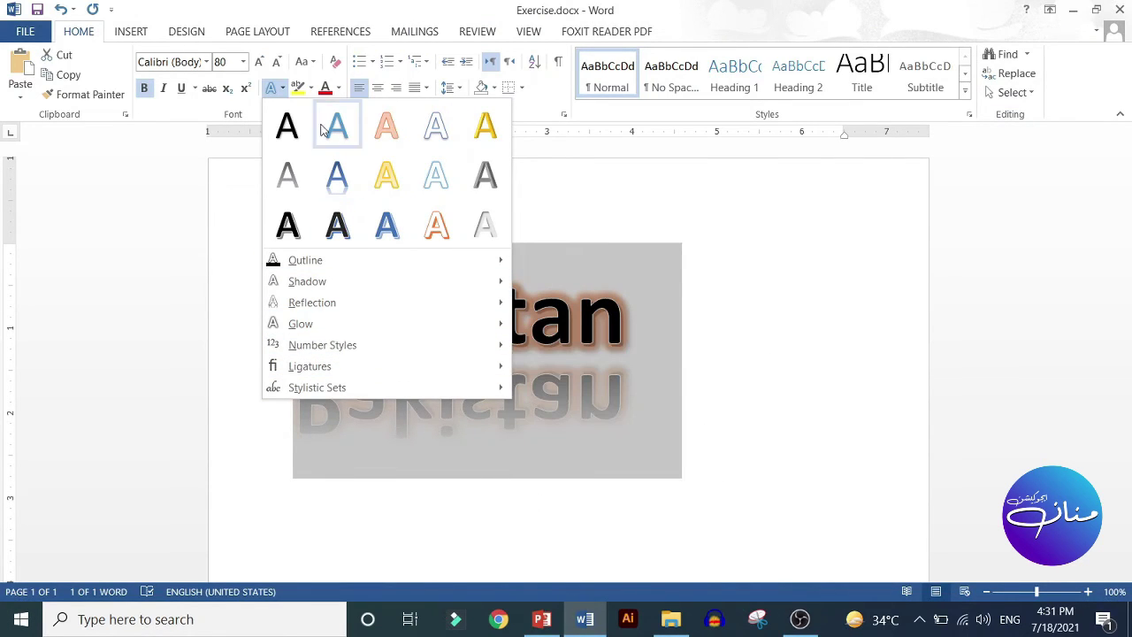
key(Escape)
click(631, 360)
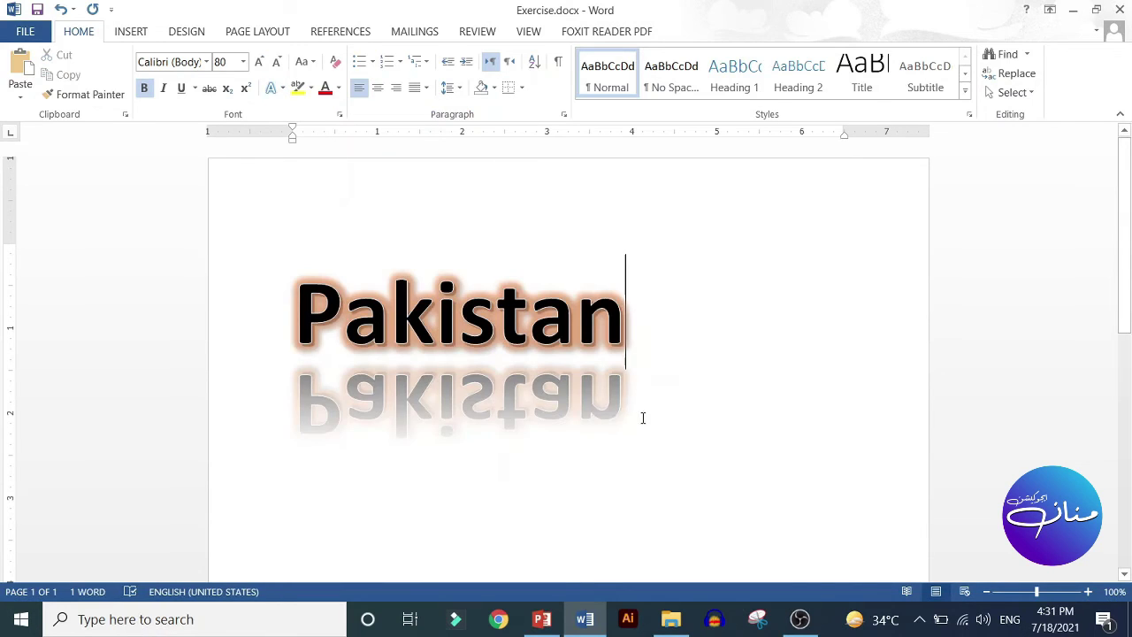
- Undo the glow, reflection and shadow style so Pakistan is plain text
click(261, 309)
key(ctrl+z)
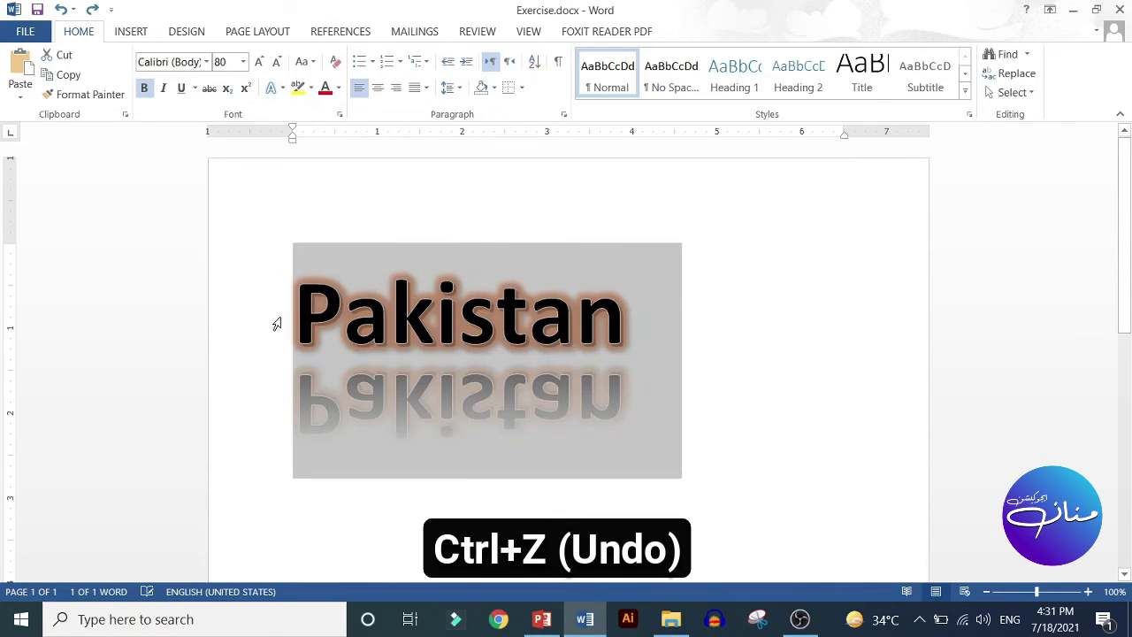
key(ctrl+z)
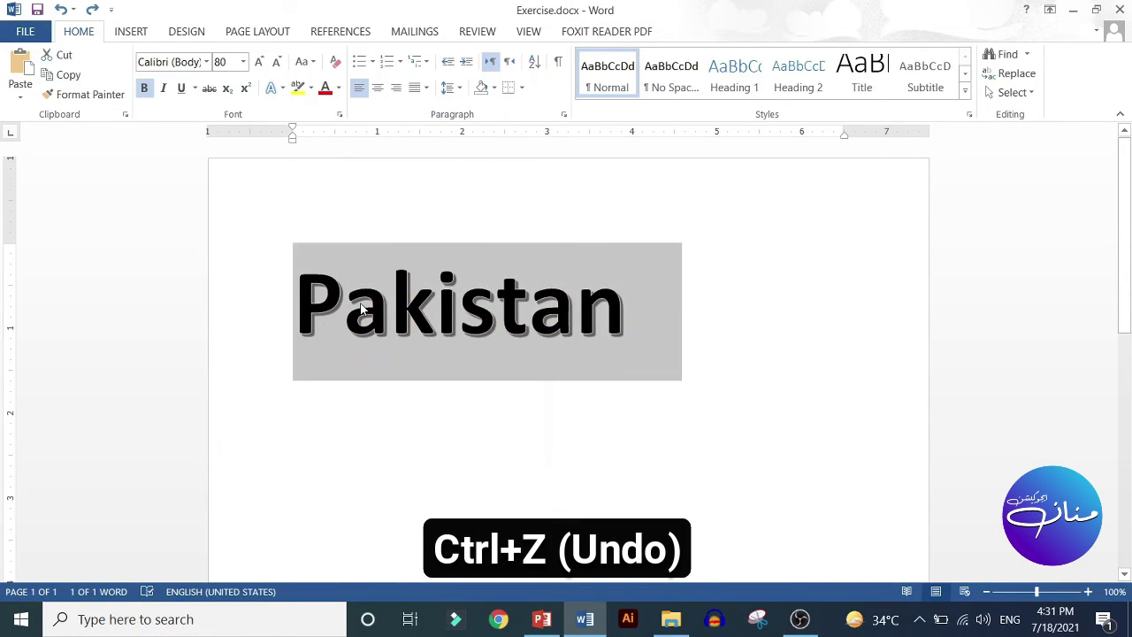
key(ctrl+z)
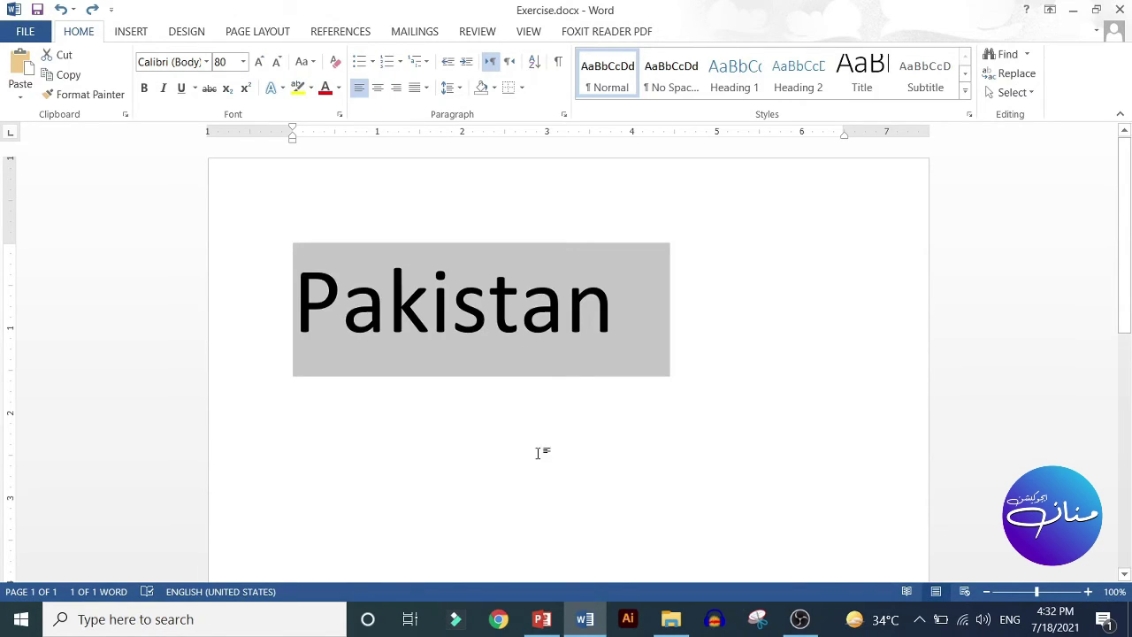
- Launch Google Chrome and open a profile to a new tab
click(602, 310)
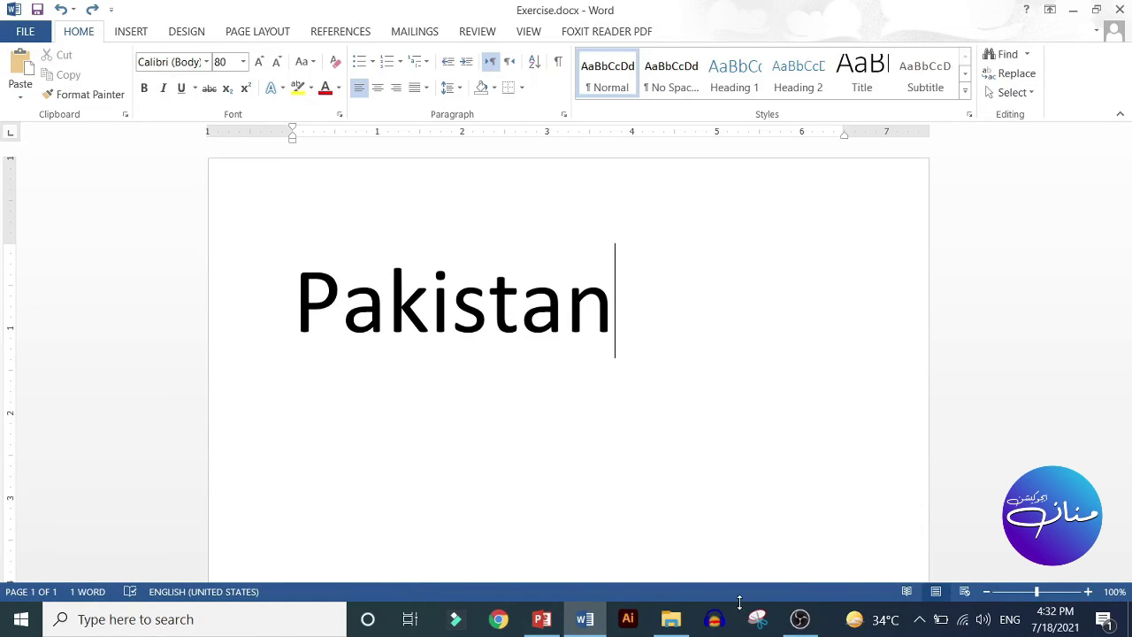
click(512, 623)
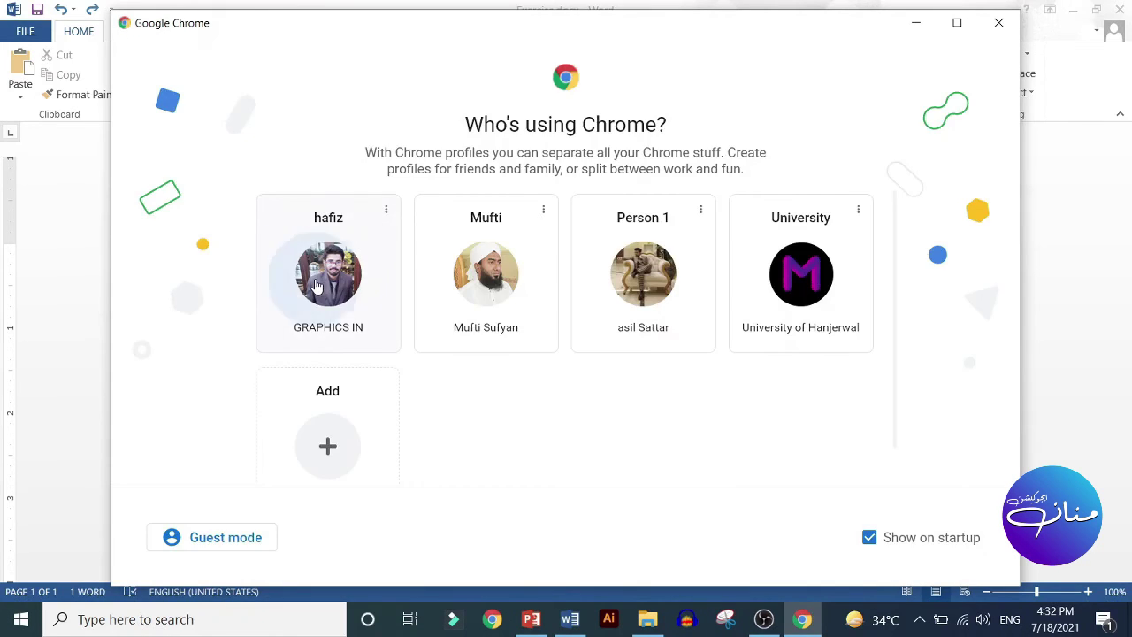
click(316, 281)
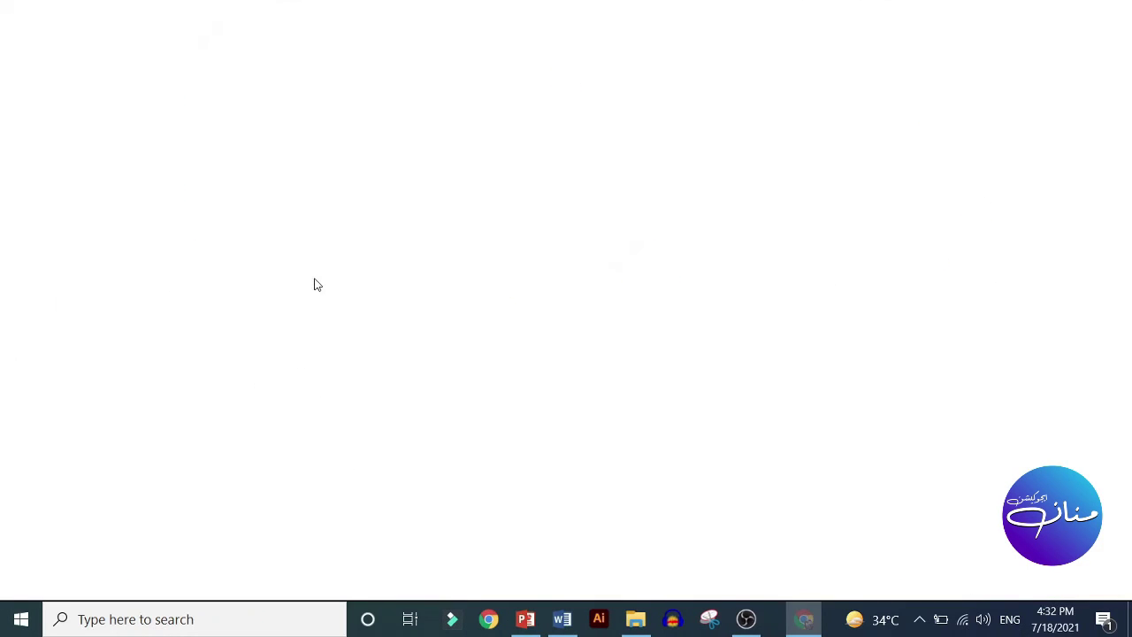
- Go to google.com and search for isaac newton
text(g)
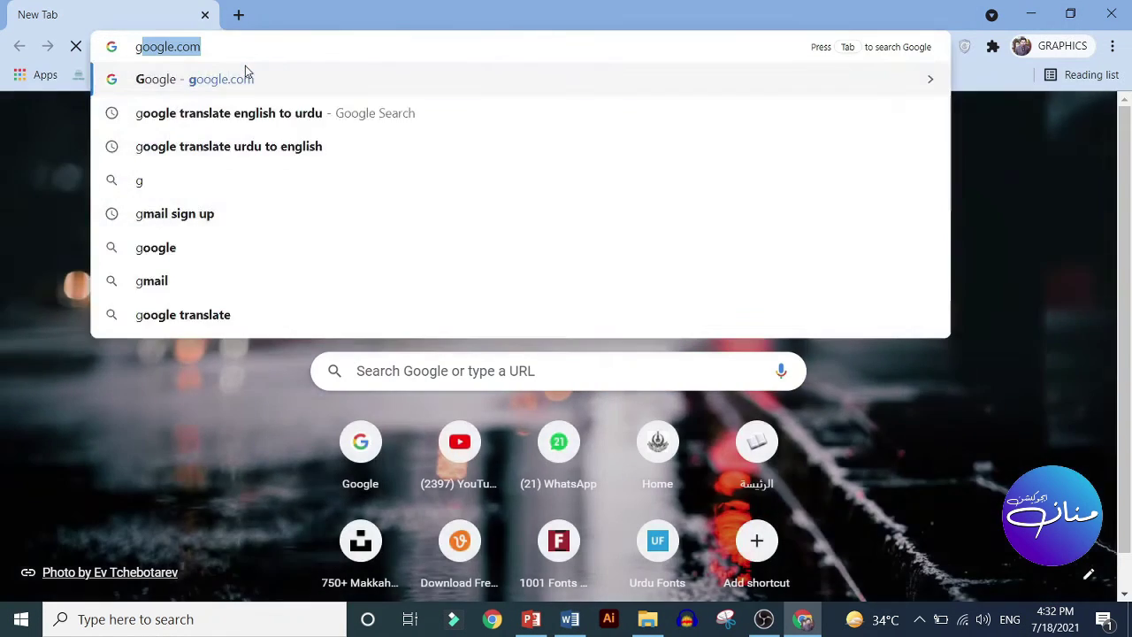
key(Return)
text(isa)
key(Down)
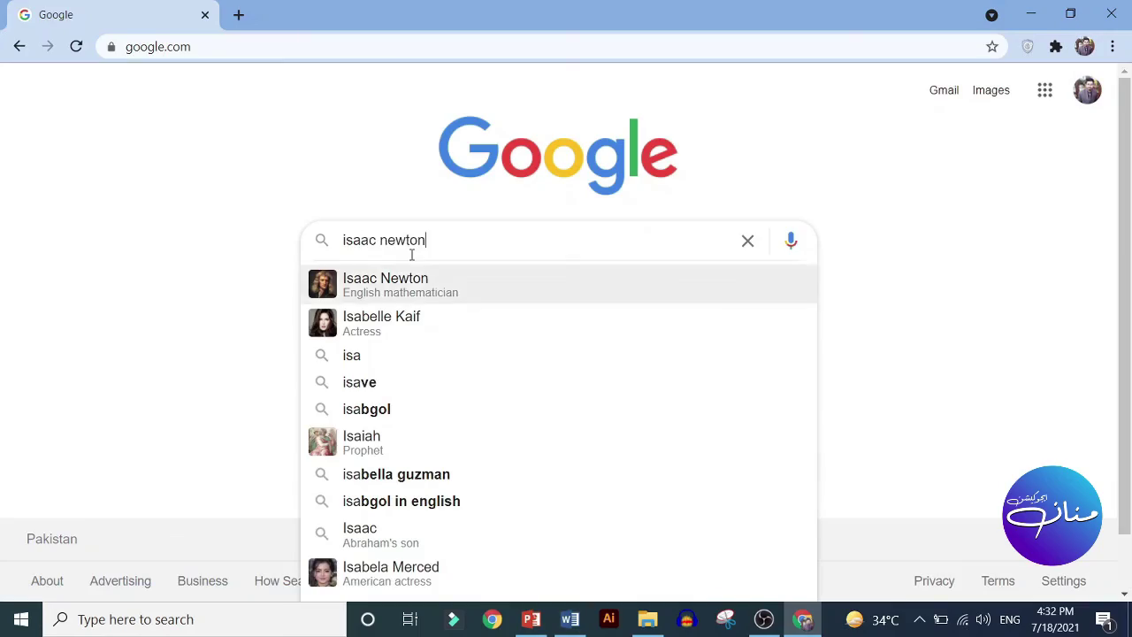
key(Return)
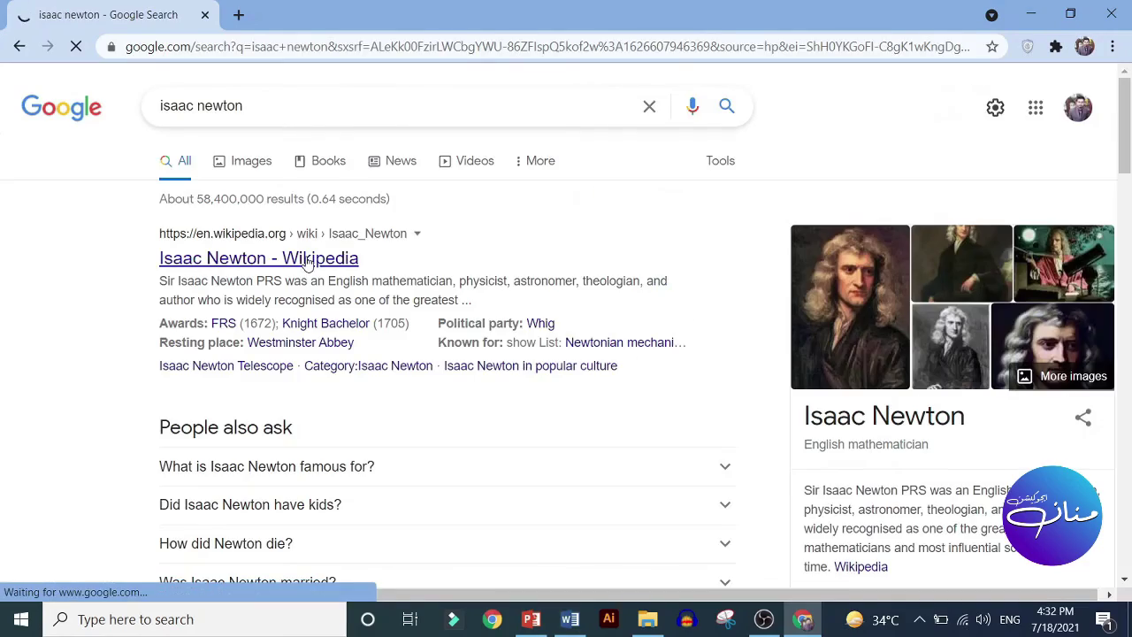
- Select the Wikipedia passage about Newton's stepfather and mother and copy it
scroll(743, 404, down, 10)
scroll(743, 404, down, 4)
scroll(743, 404, down, 1)
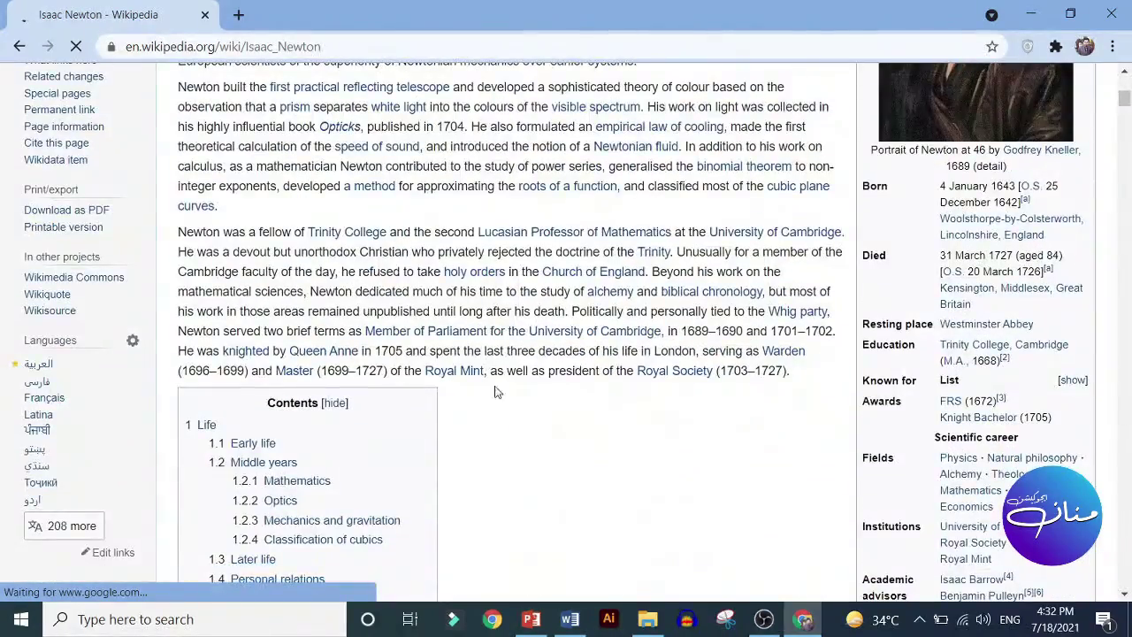
scroll(743, 404, up, 4)
scroll(743, 404, down, 2)
scroll(743, 404, down, 2)
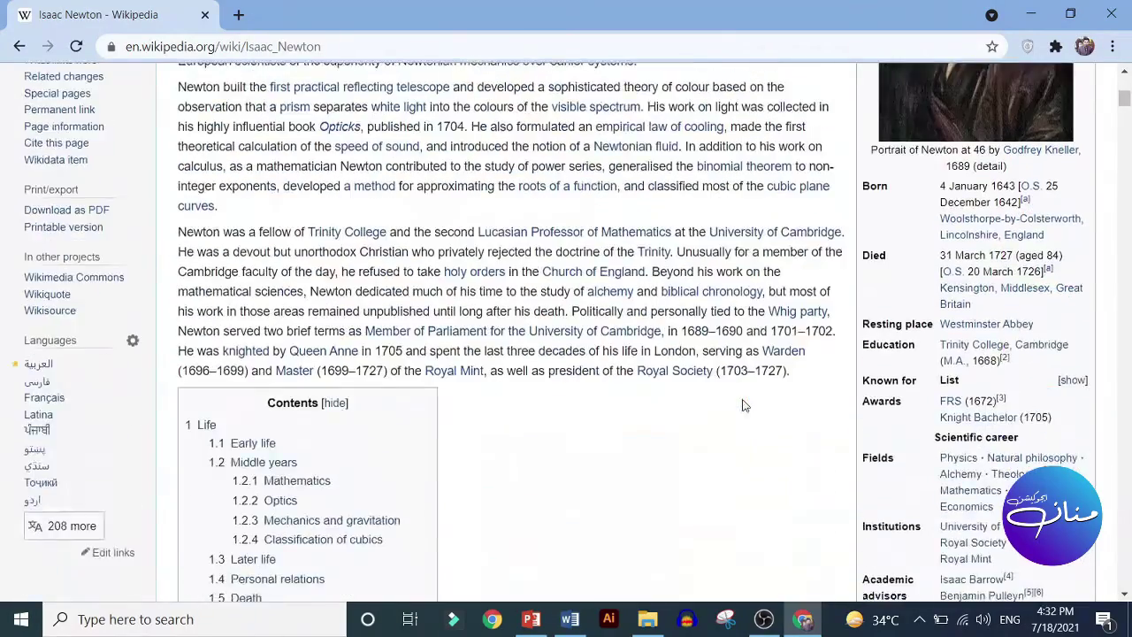
scroll(744, 398, up, 1)
scroll(743, 398, down, 2)
scroll(743, 398, down, 5)
scroll(587, 422, down, 3)
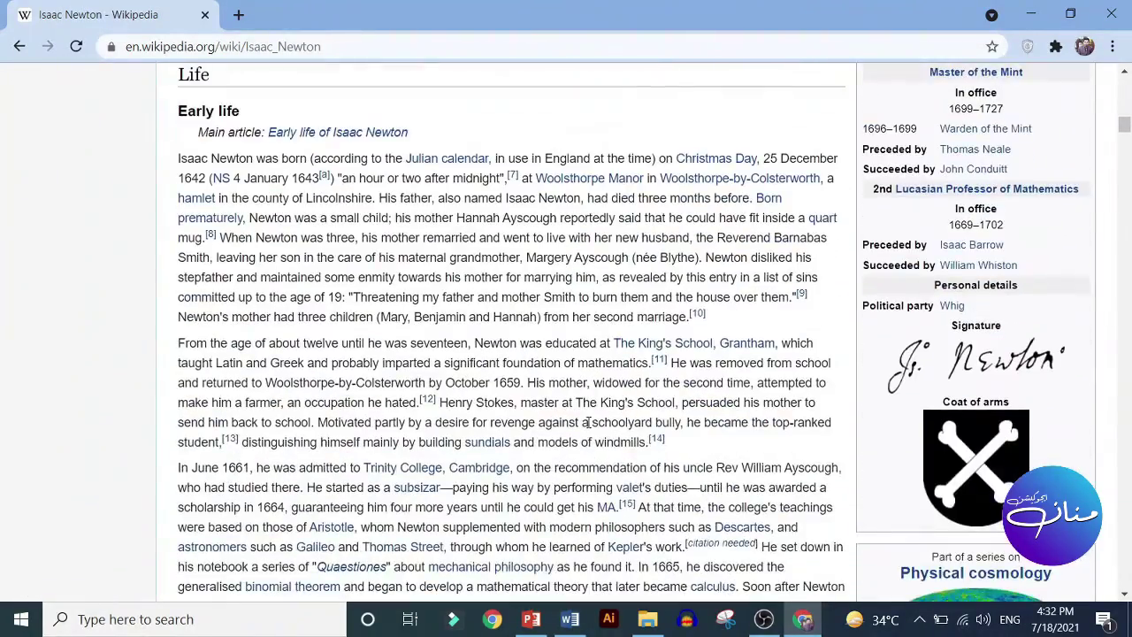
drag(715, 323, 221, 235)
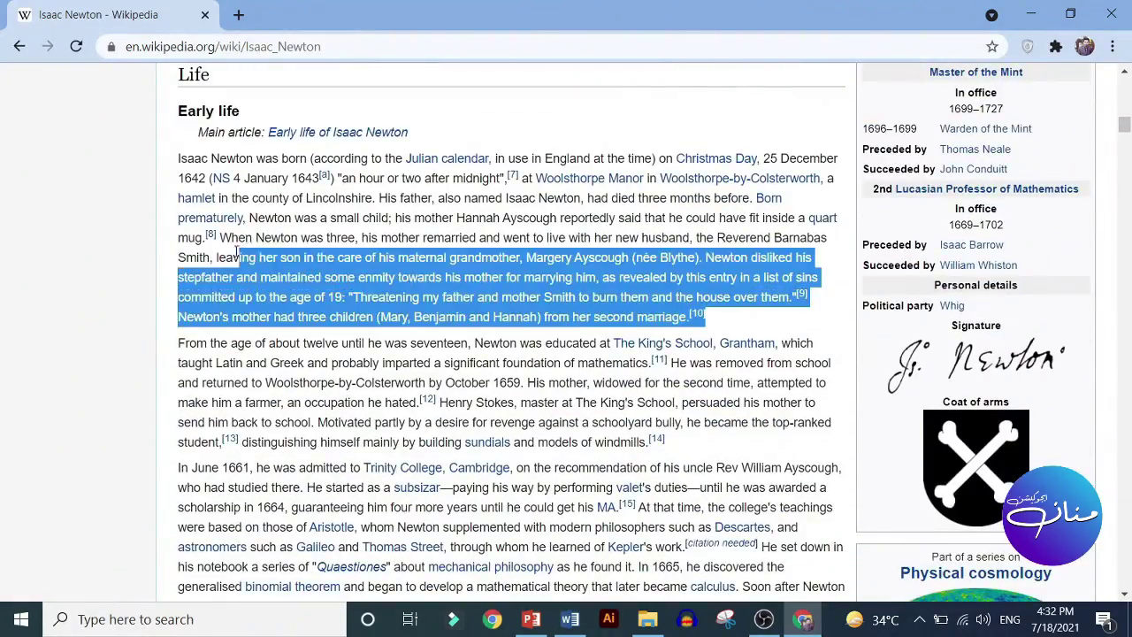
key(ctrl+c)
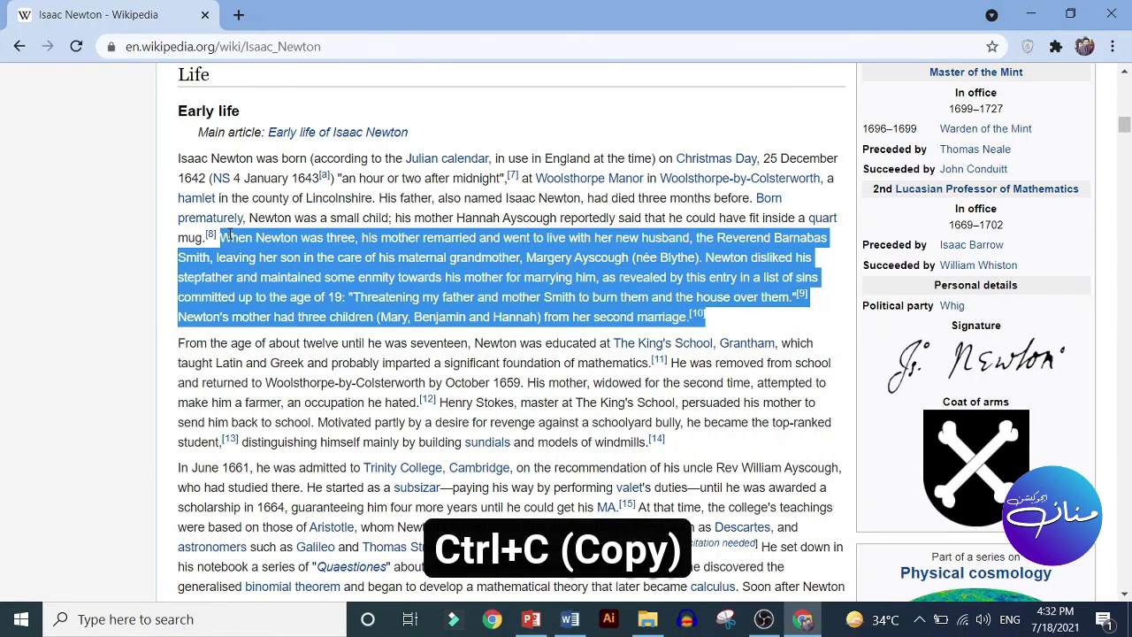
right_click(247, 237)
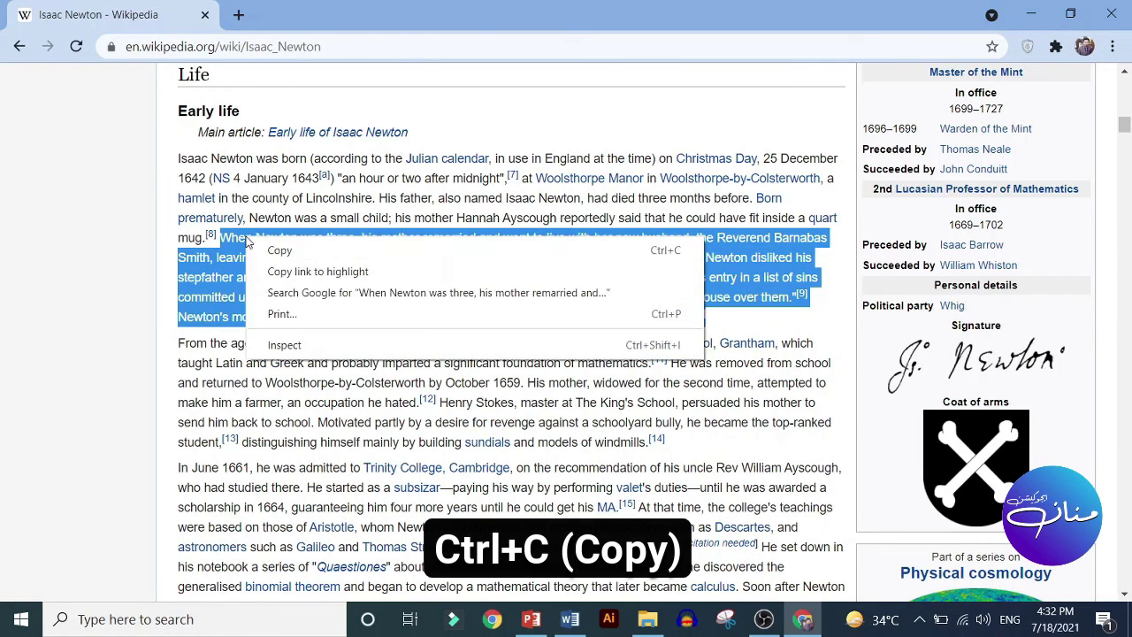
click(283, 250)
- Paste the copied Newton paragraph into Exercise.docx in Word
click(584, 625)
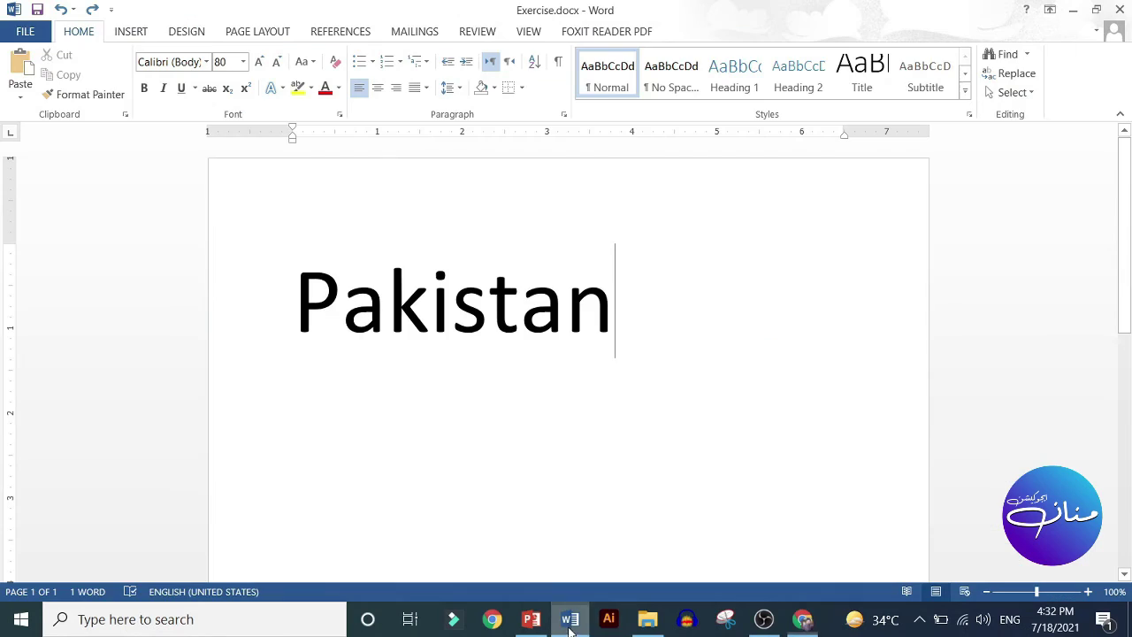
key(ctrl+v)
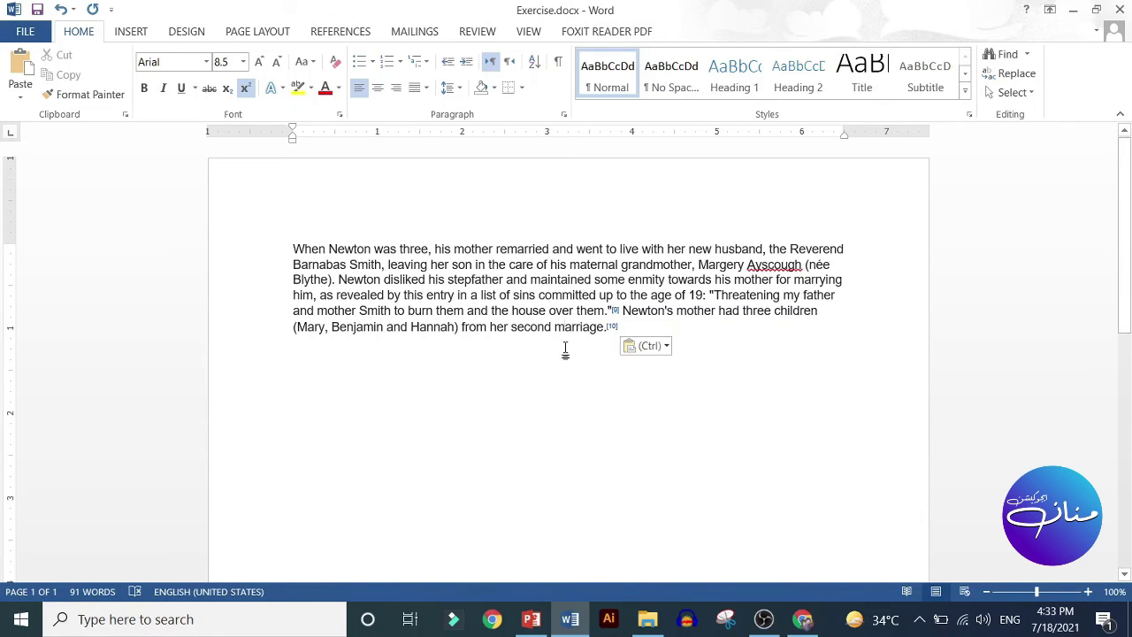
drag(621, 329, 284, 254)
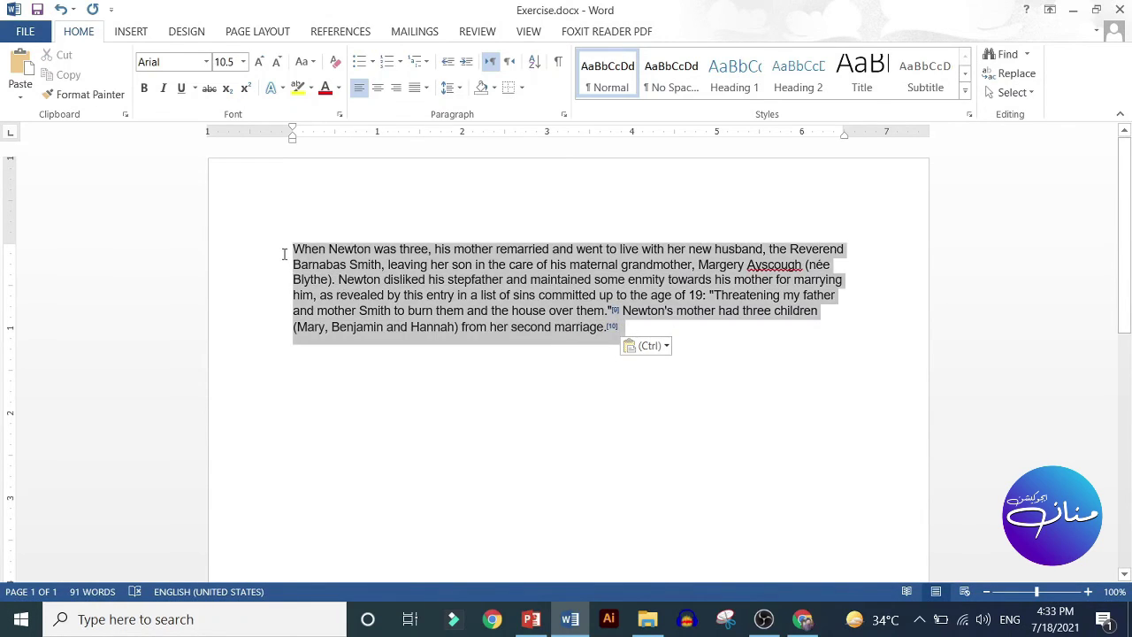
click(324, 347)
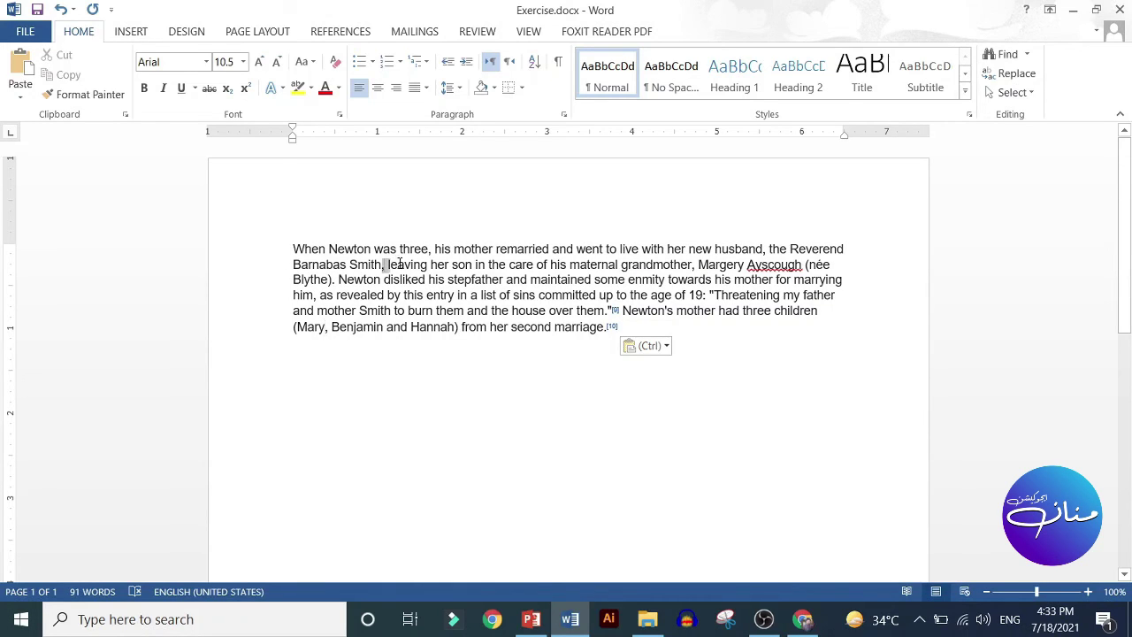
- Select the clause 'leaving her son in the care of his maternal grandmother,'
drag(400, 264, 690, 267)
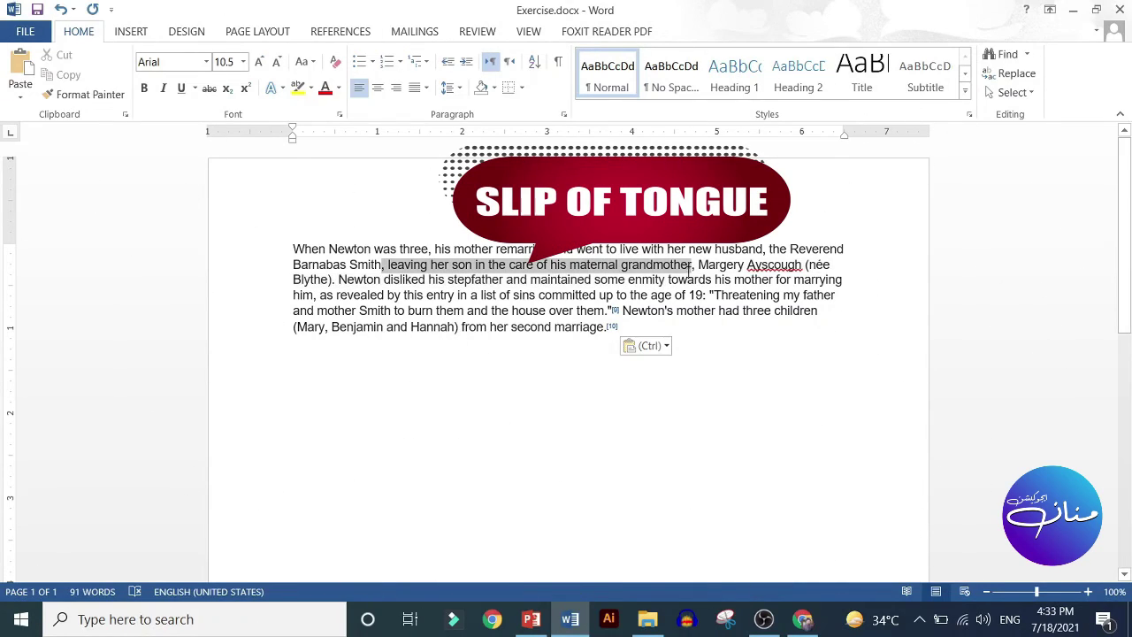
drag(690, 268, 698, 266)
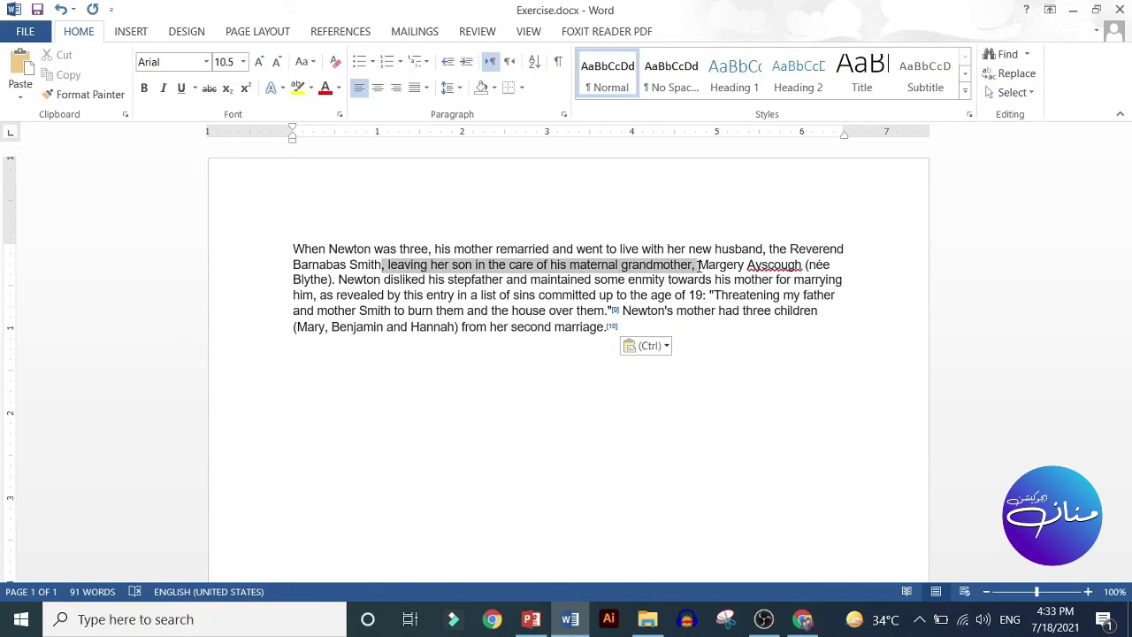
drag(695, 265, 695, 266)
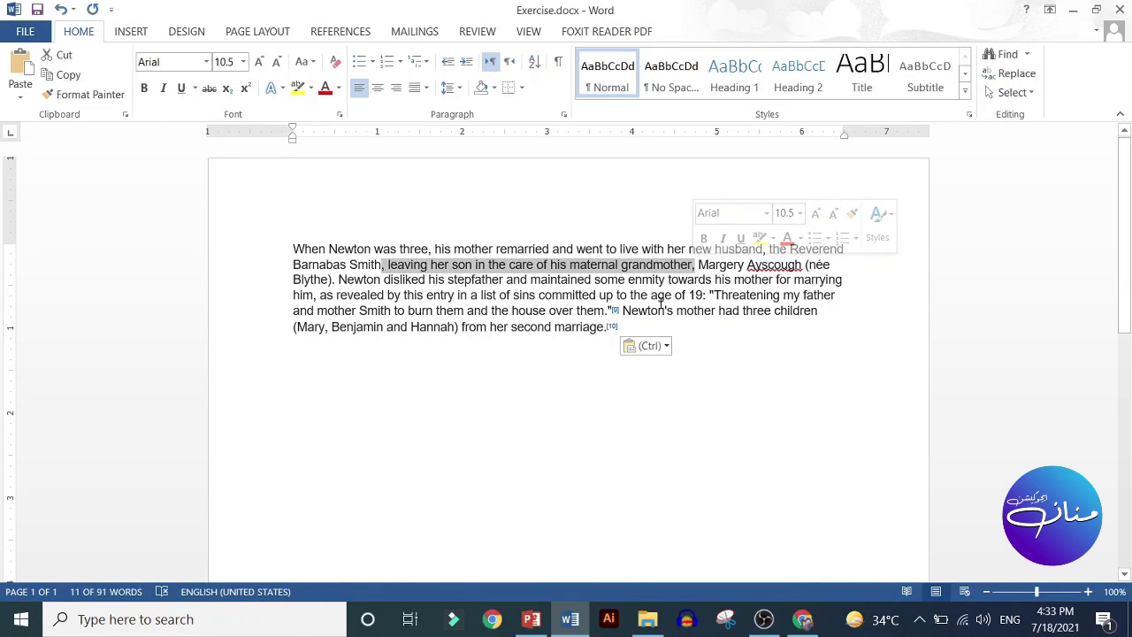
click(412, 268)
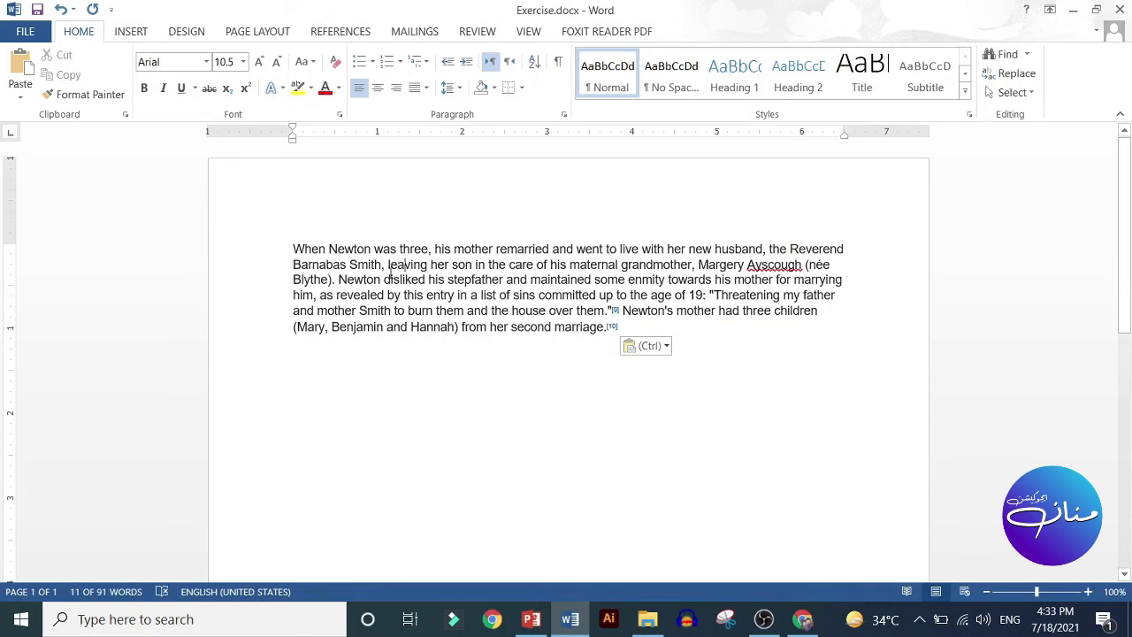
drag(383, 265, 453, 266)
click(484, 269)
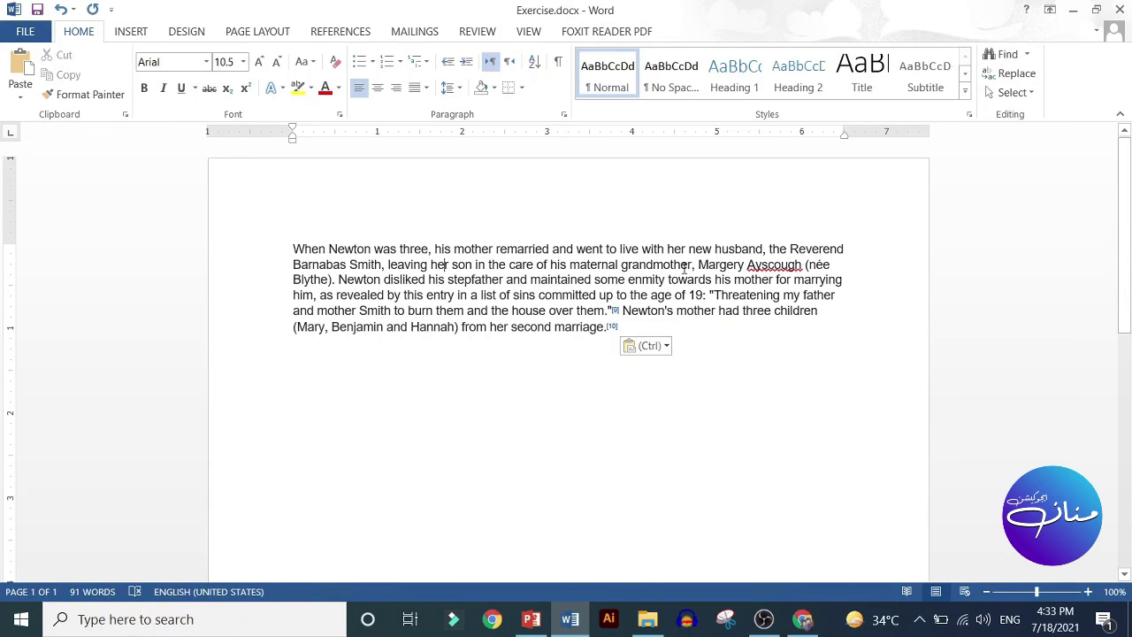
drag(696, 268, 407, 270)
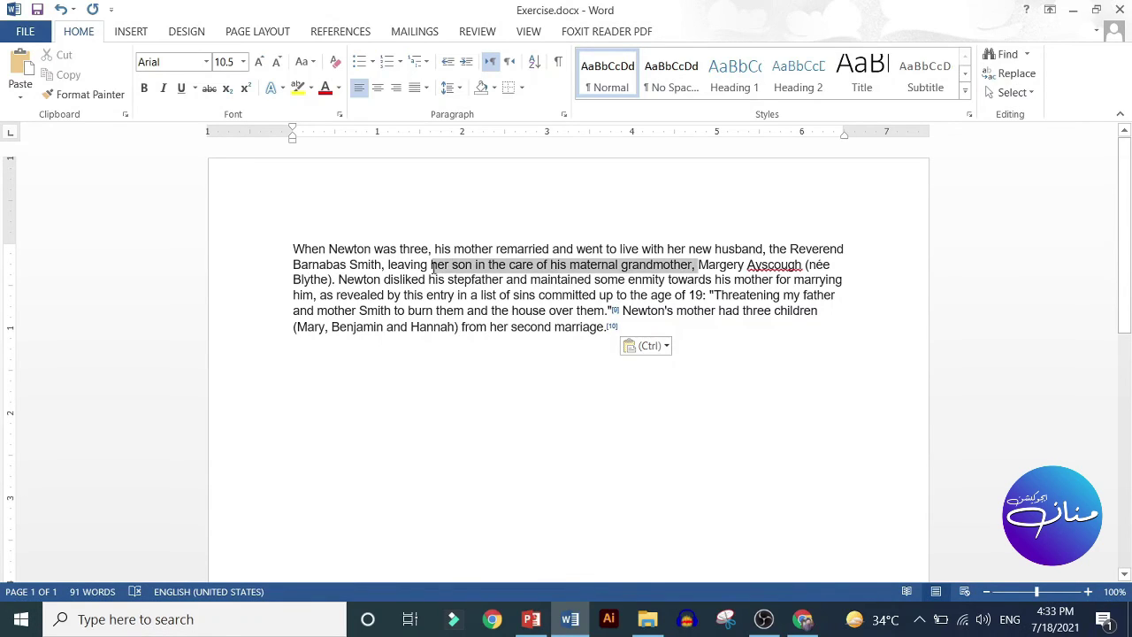
- Highlight the clause in yellow, then switch the highlight colour to dark blue
click(298, 88)
click(487, 506)
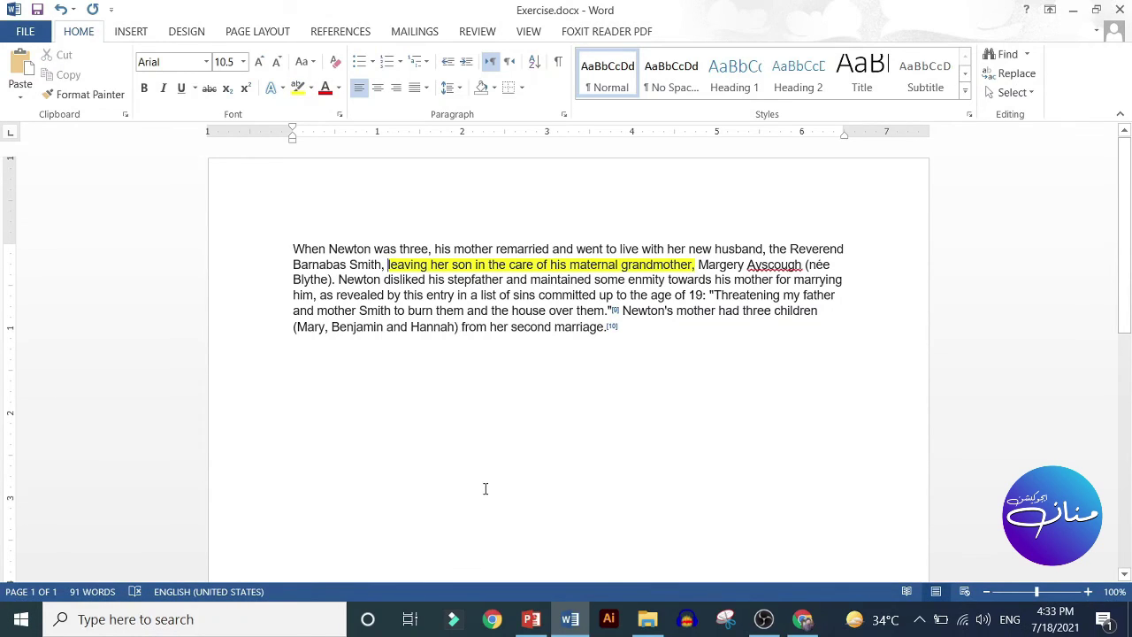
click(311, 89)
click(327, 139)
- Give the clause a dark blue highlight with light-coloured text
drag(695, 264, 382, 266)
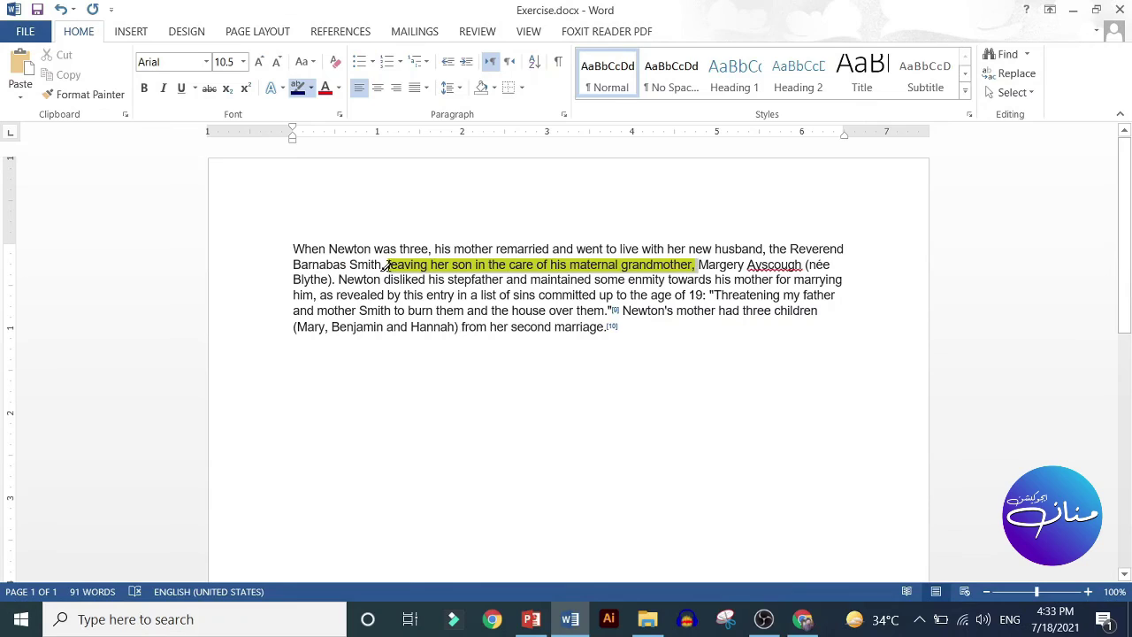
click(311, 88)
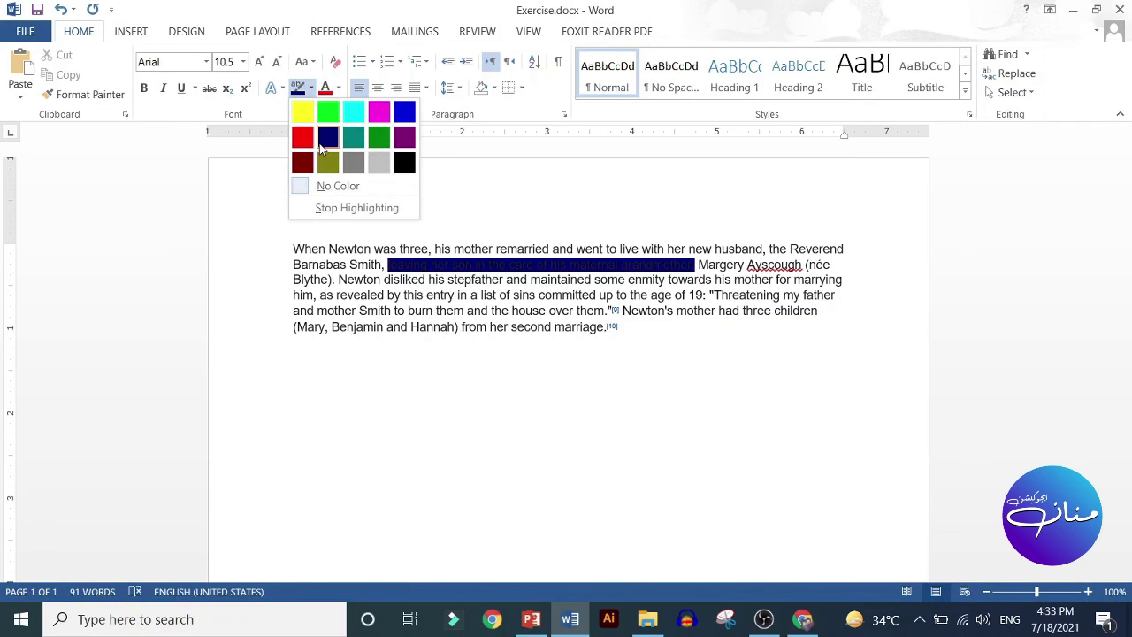
click(324, 140)
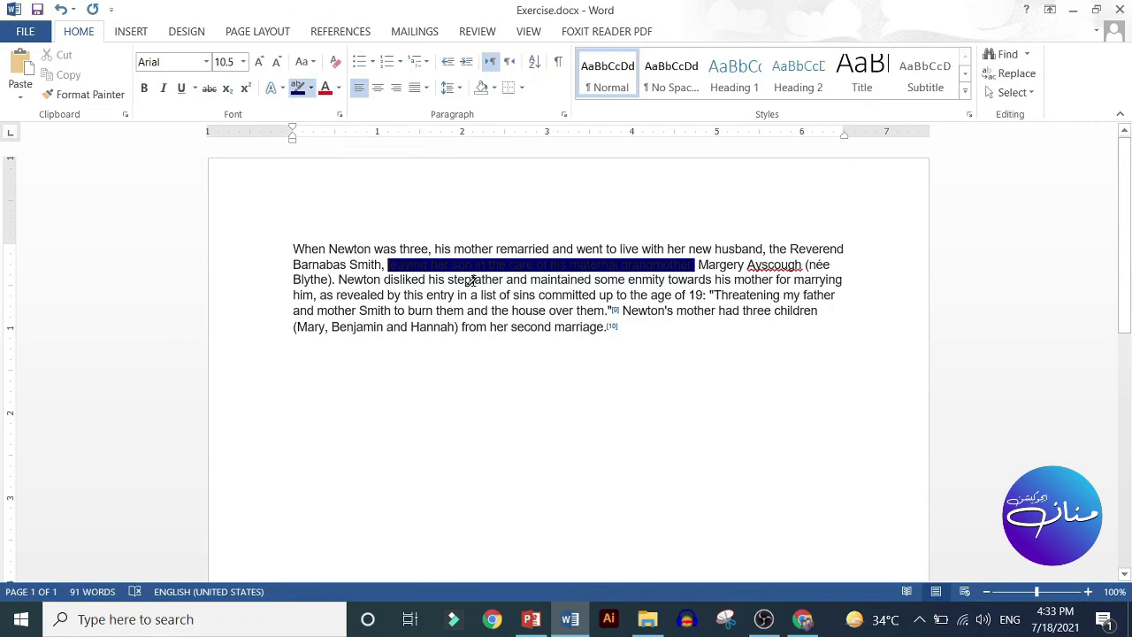
click(339, 88)
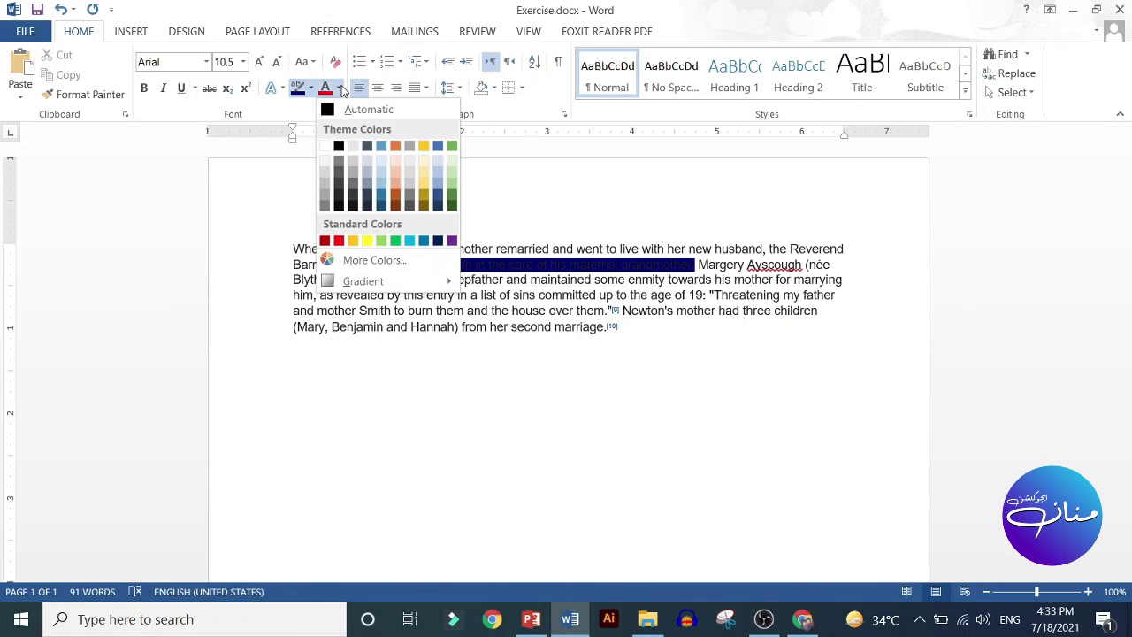
click(325, 147)
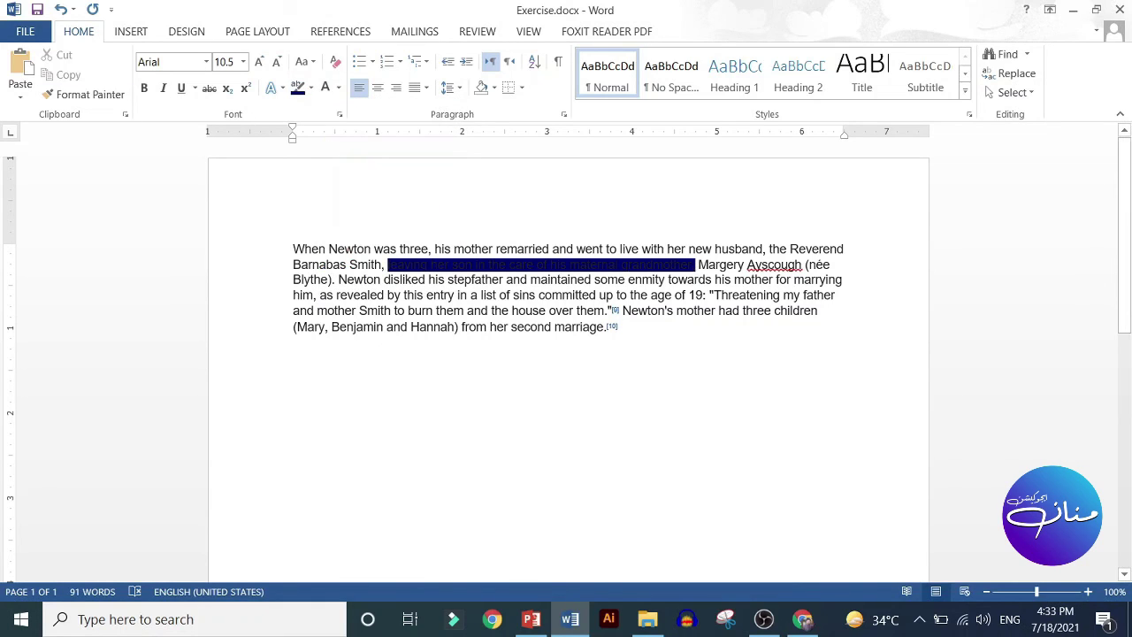
mouse_move(697, 264)
mouse_down()
mouse_move(453, 249)
mouse_move(400, 249)
mouse_move(388, 264)
mouse_up()
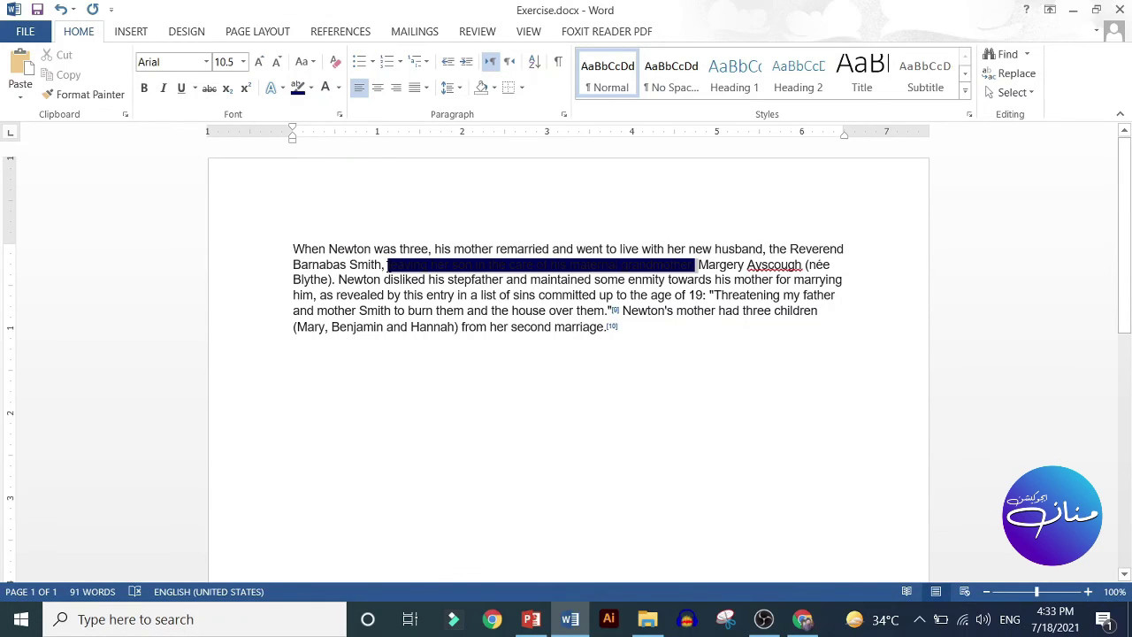
click(325, 88)
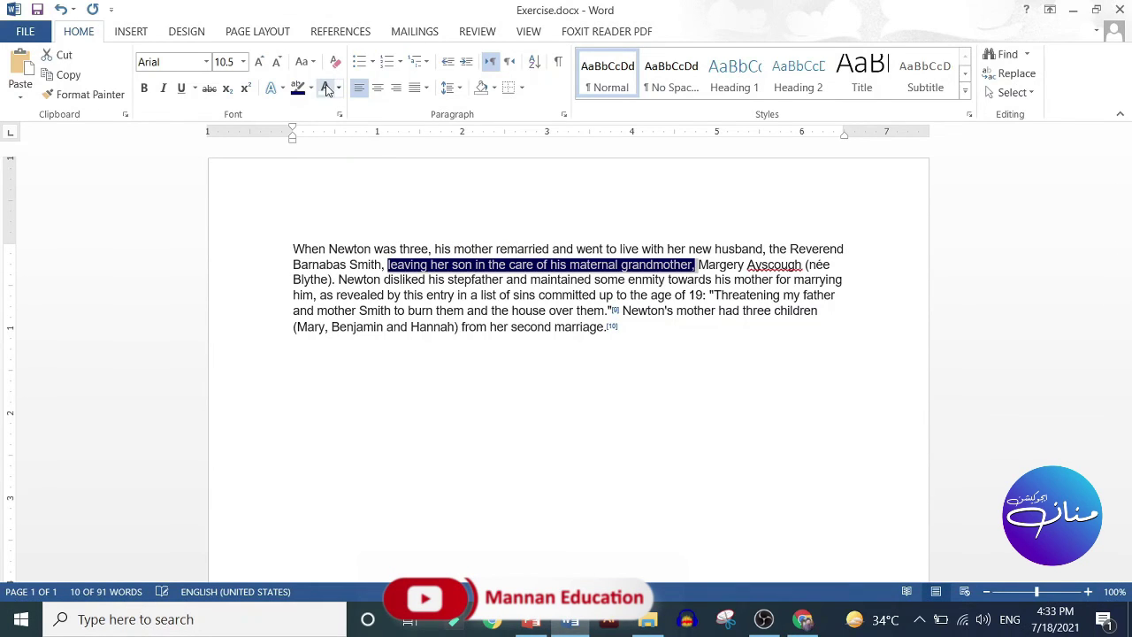
click(531, 384)
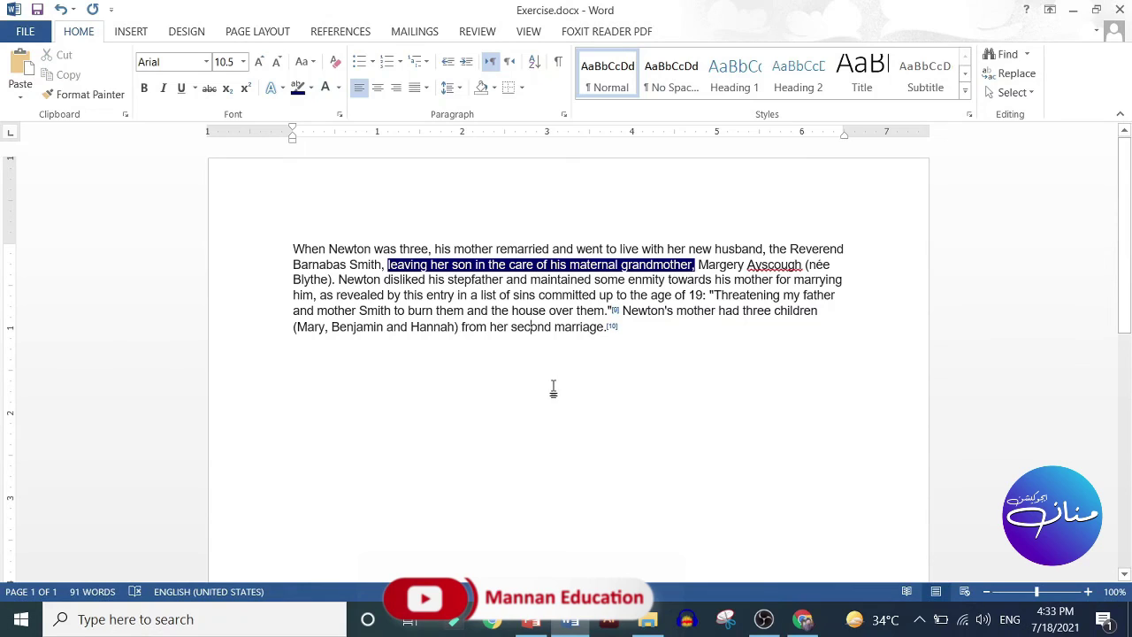
- Undo back to the yellow highlight, then select all the document text
key(ctrl+z)
key(ctrl+z)
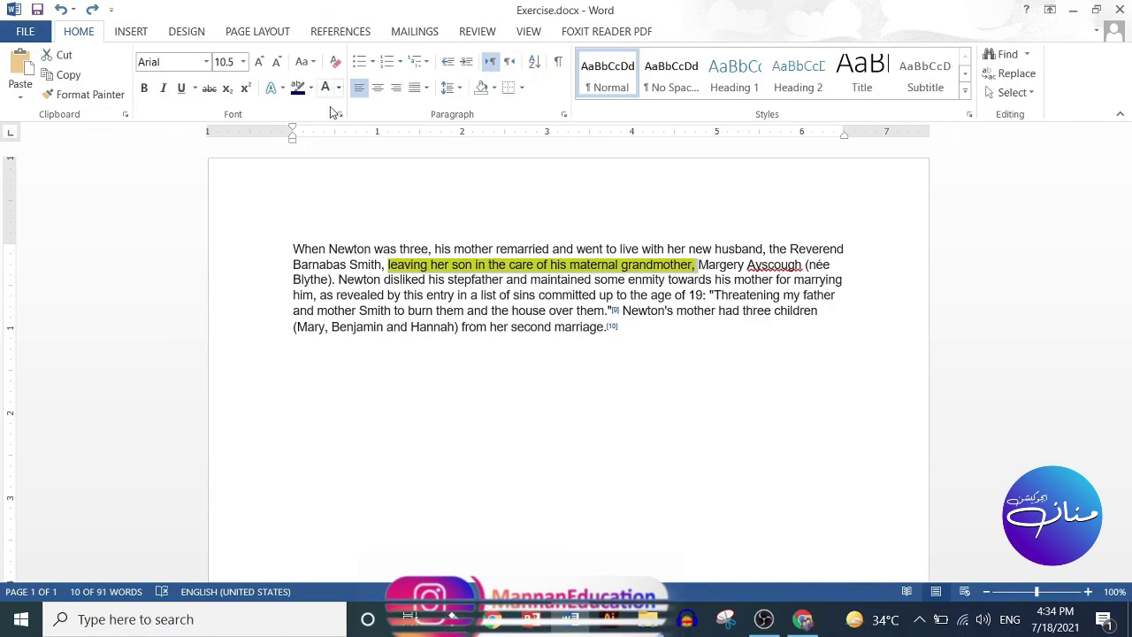
click(538, 335)
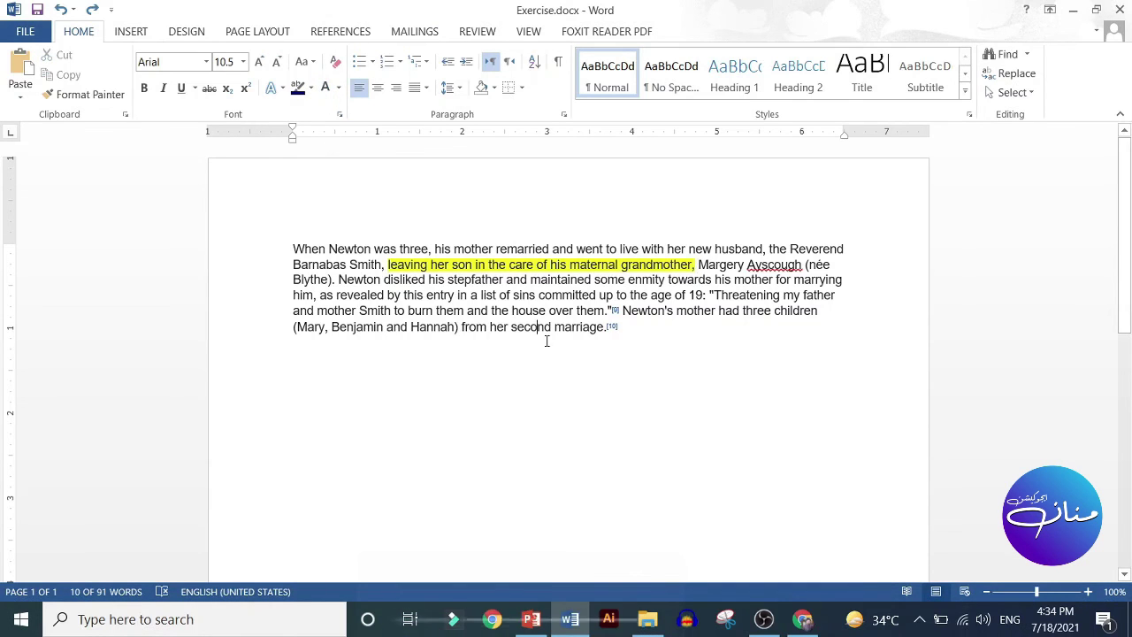
key(ctrl+a)
click(464, 327)
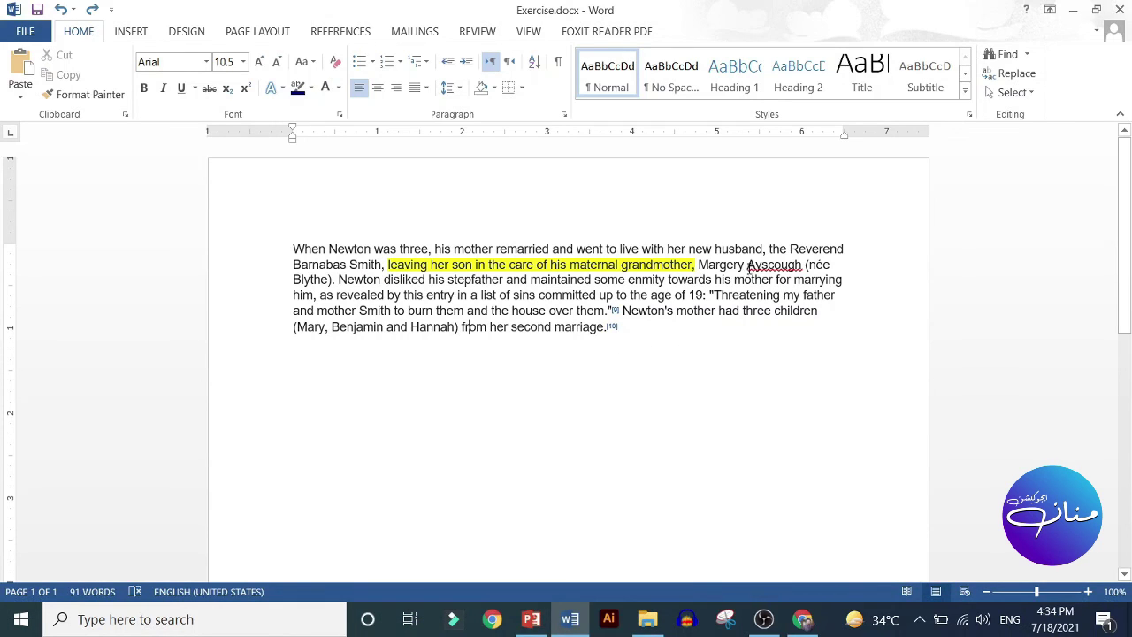
key(ctrl+a)
- Replace the page's text with the word 'Pakistan' and select it
key(Delete)
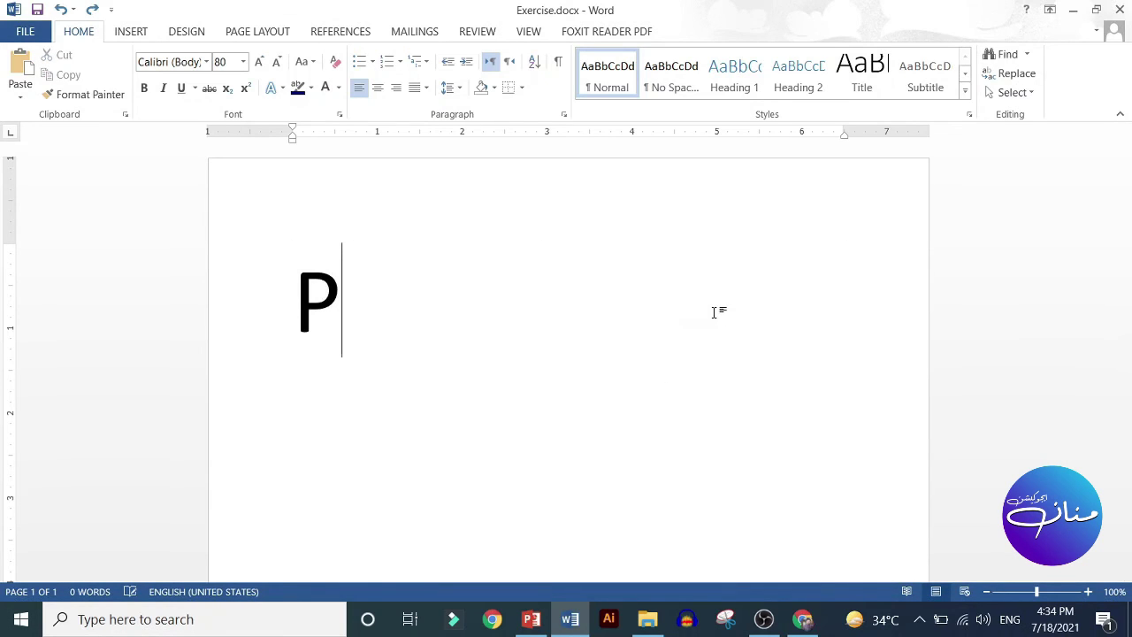
text(akistan)
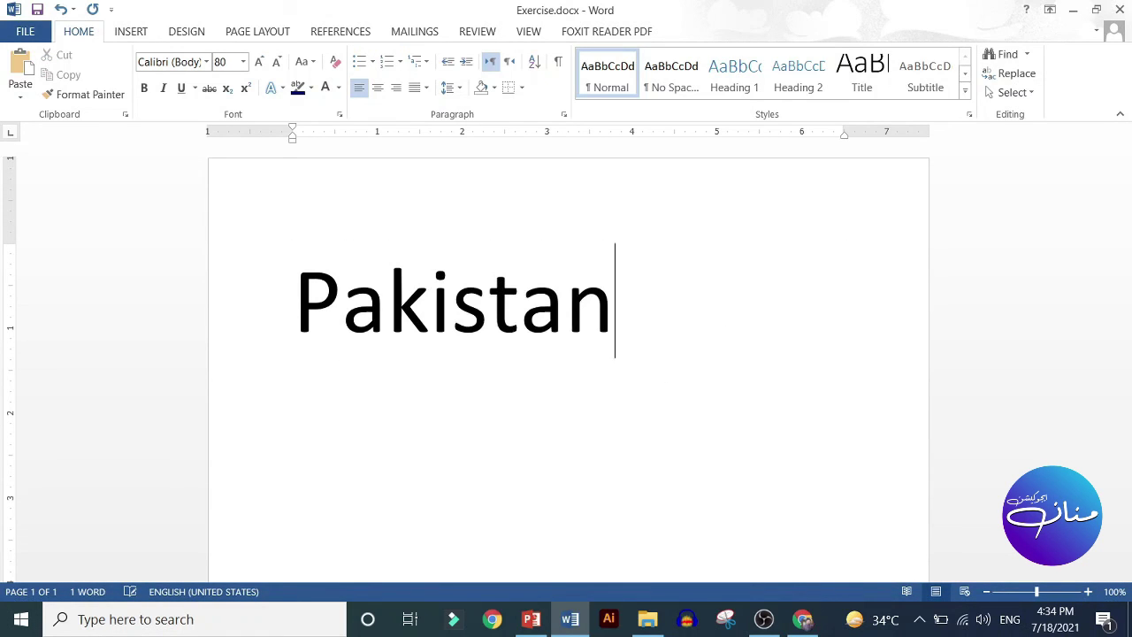
key(ctrl+a)
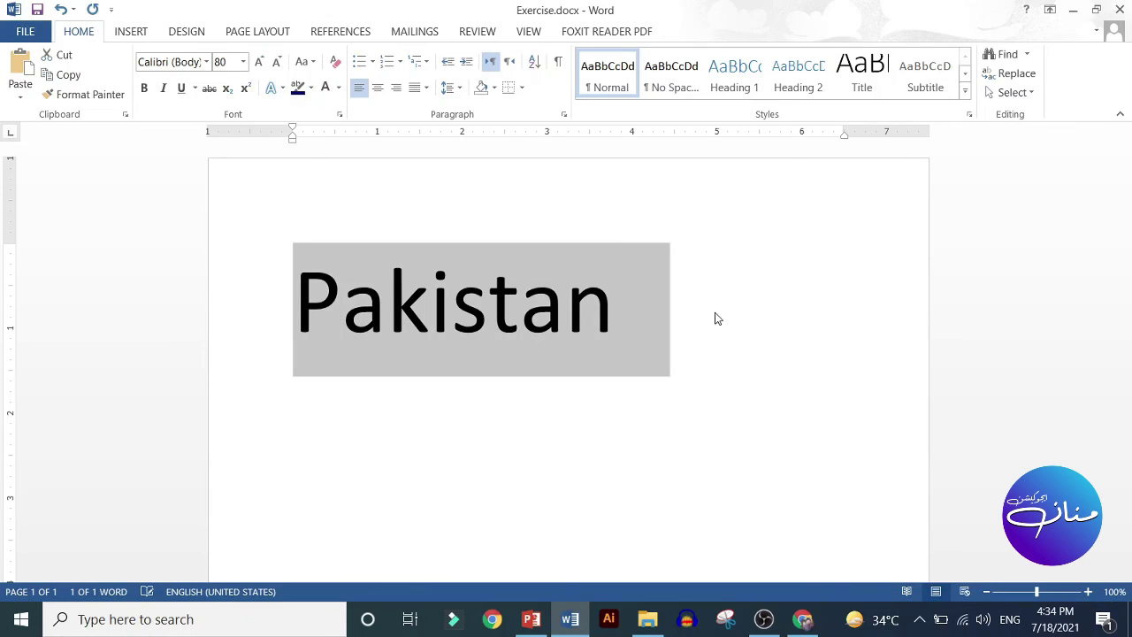
- Apply a trial font colour that makes 'Pakistan' invisible, then reselect the word
click(332, 95)
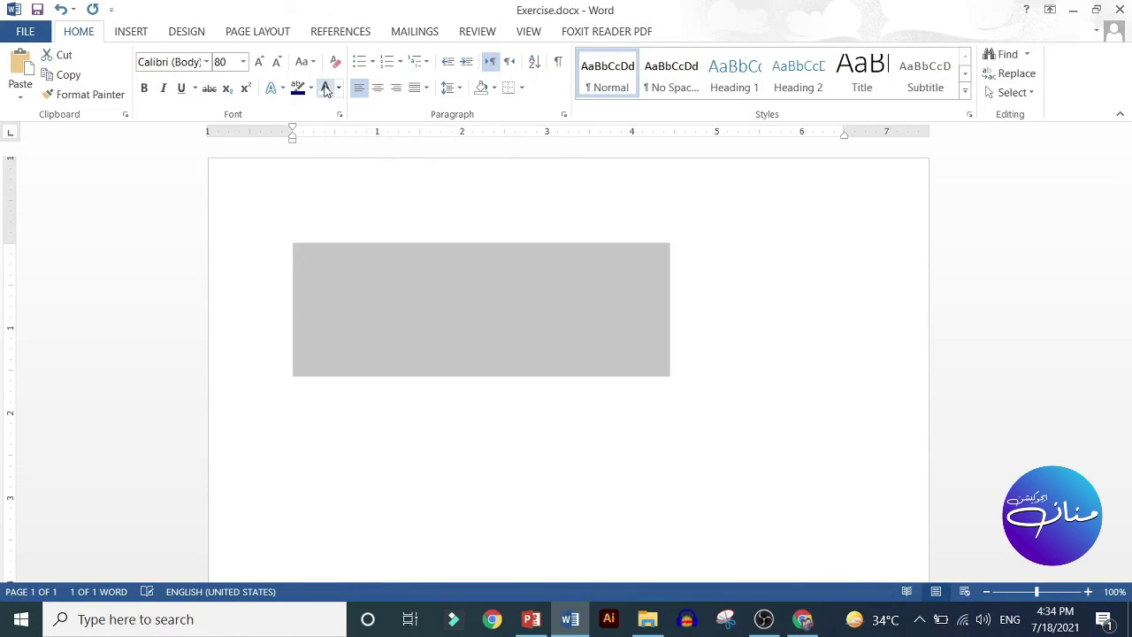
click(592, 470)
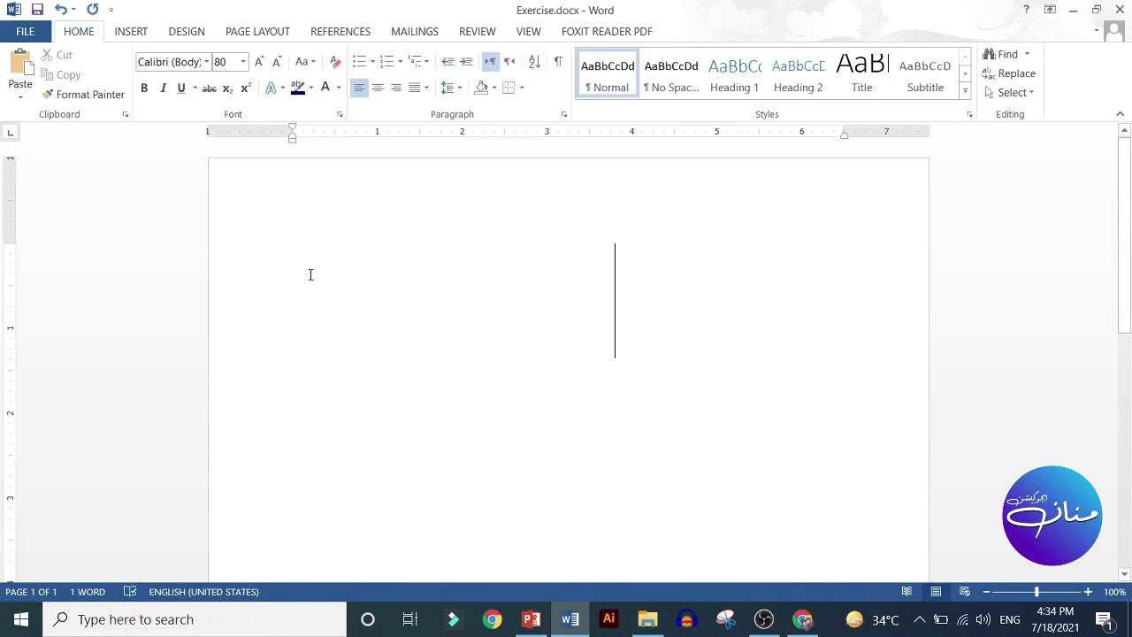
drag(566, 326, 261, 344)
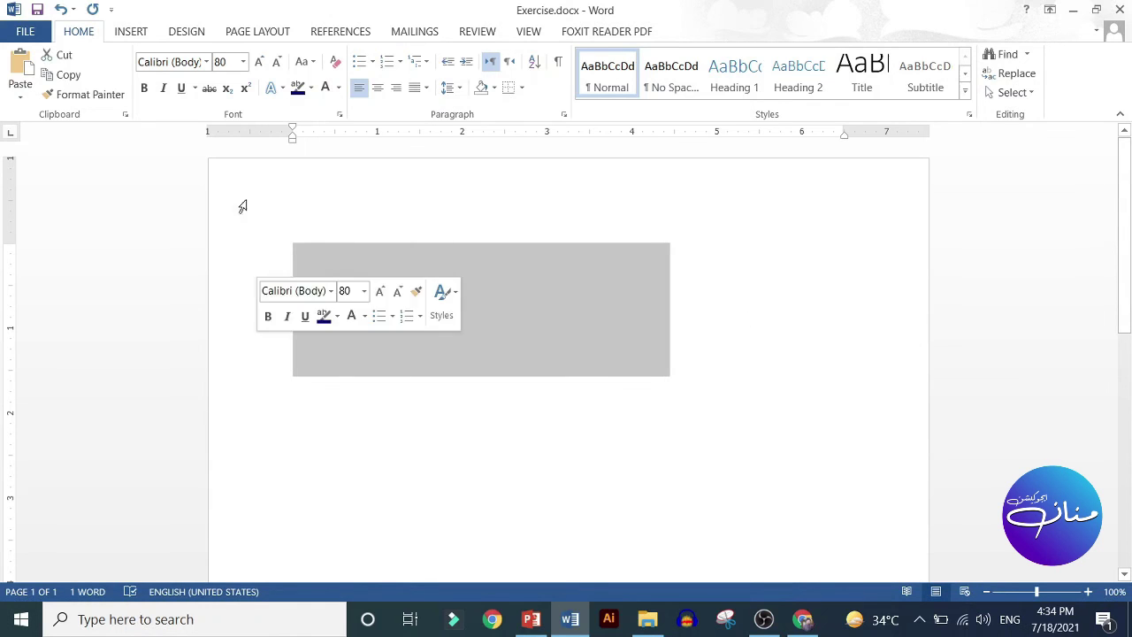
click(339, 88)
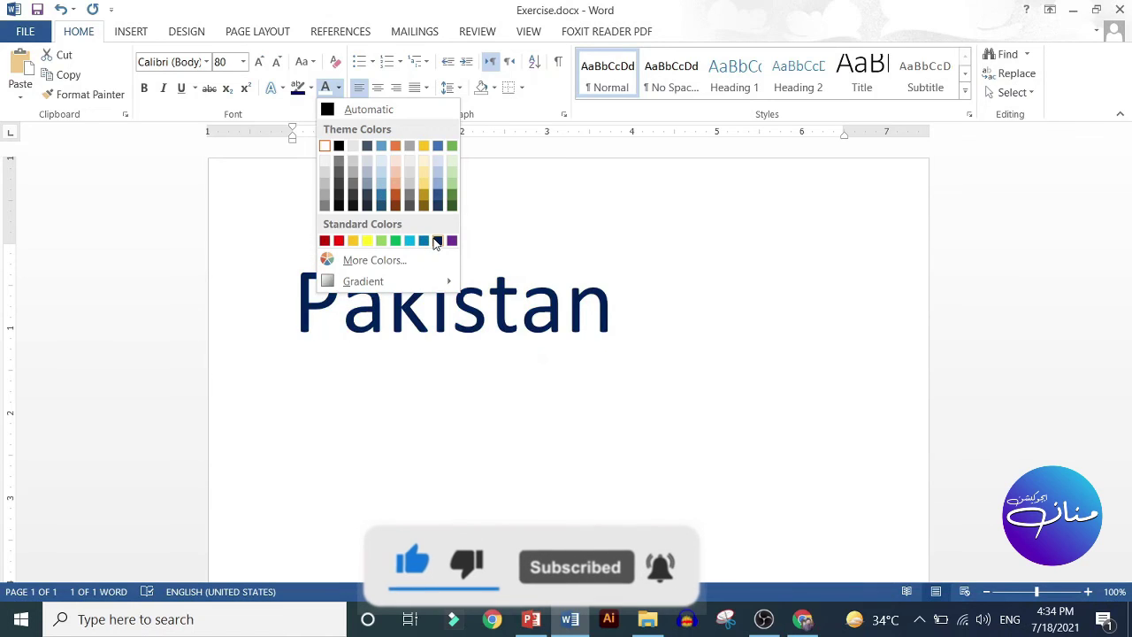
- Color the selected 'Pakistan' Dark Blue from the Standard Colors
click(437, 241)
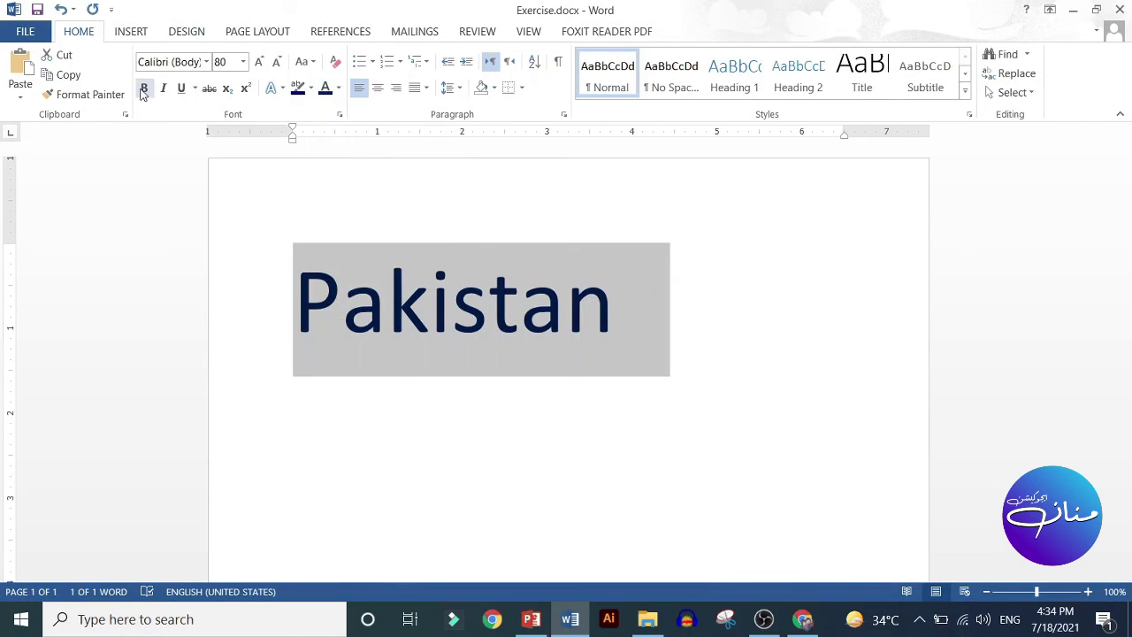